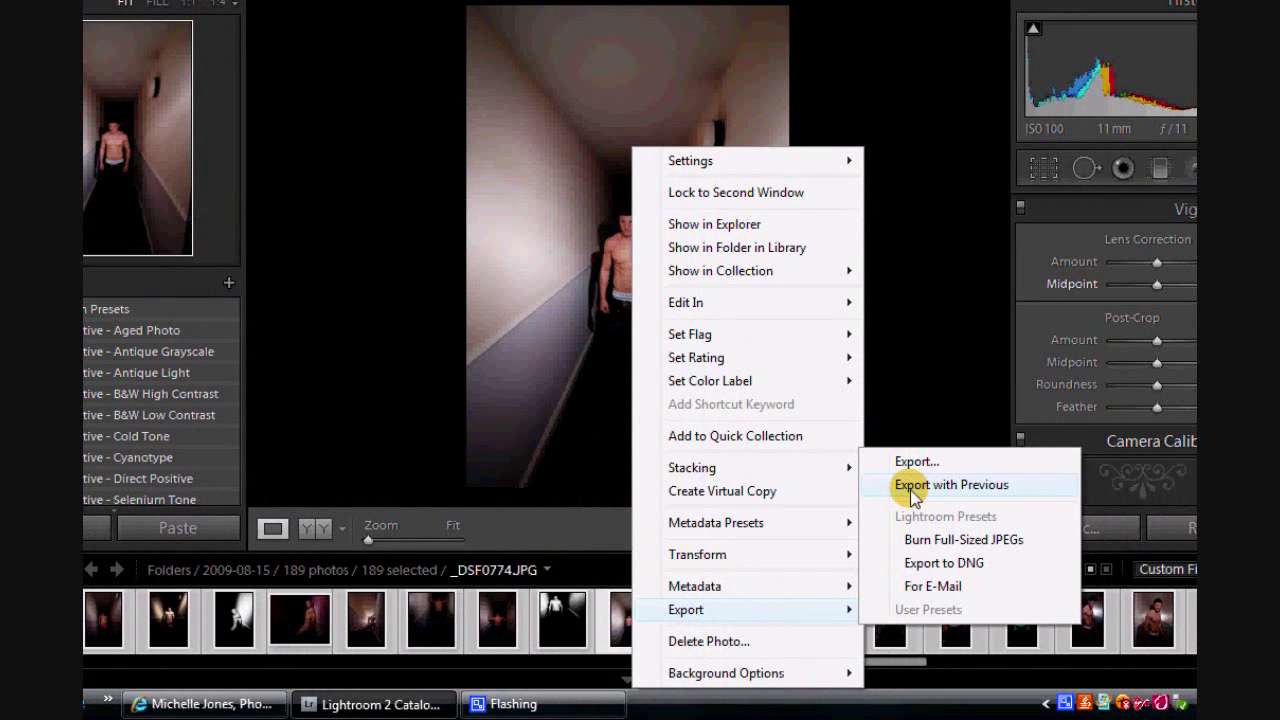
- Hide the module picker and filmstrip to enlarge the portrait view, briefly checking the face up close
{"action": "left_click", "coordinate": [912, 462]}
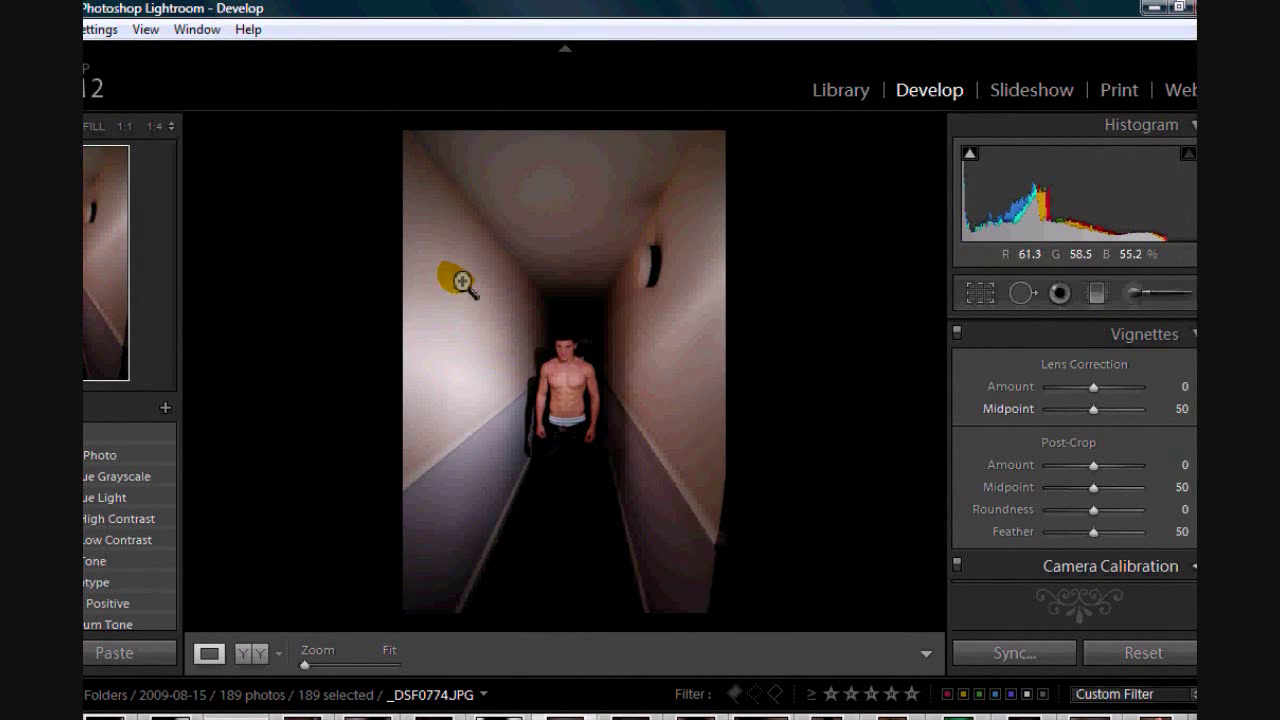
{"action": "left_click", "coordinate": [569, 48]}
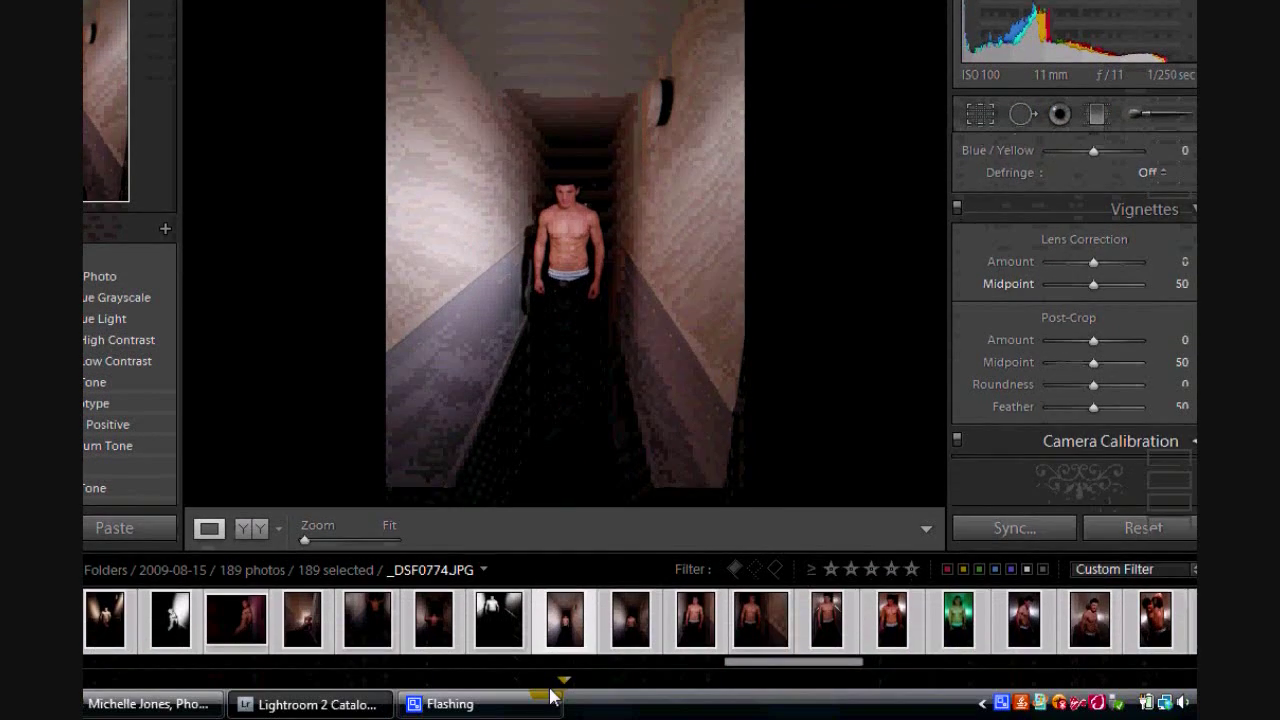
{"action": "left_click", "coordinate": [564, 680]}
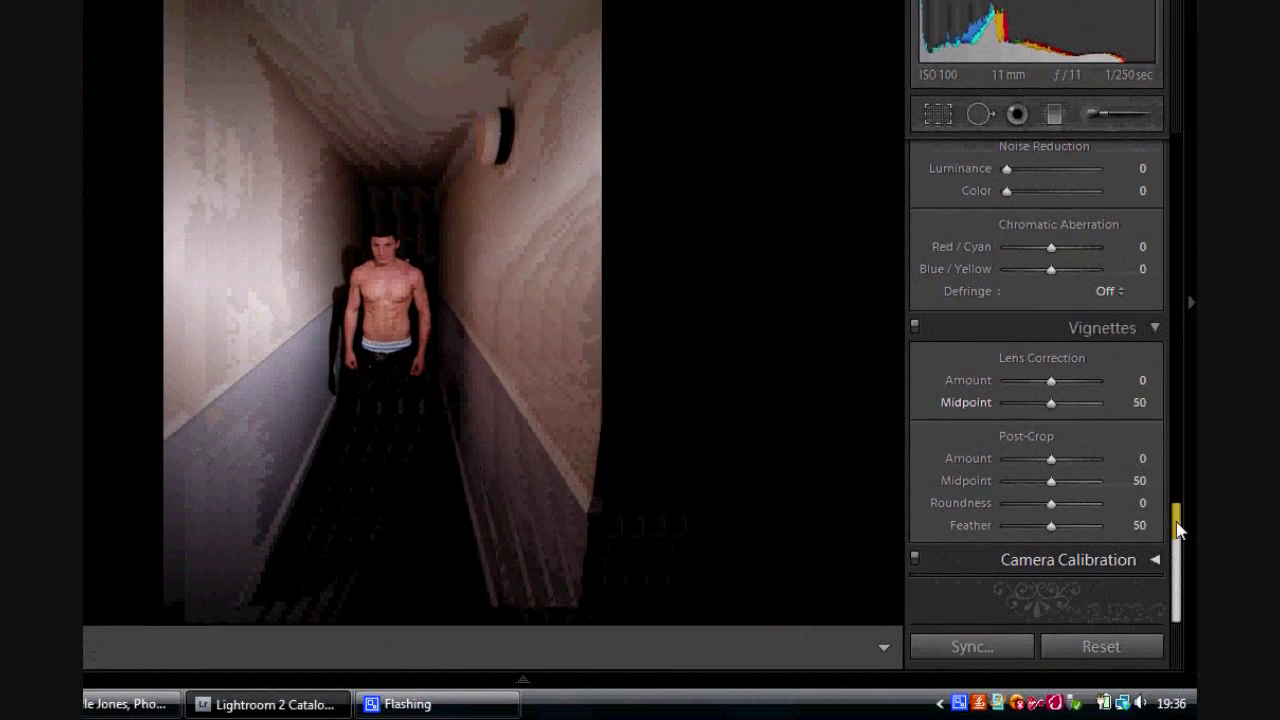
{"action": "left_click_drag", "start_coordinate": [1279, 529], "coordinate": [1279, 197]}
{"action": "scroll", "coordinate": [1163, 178], "scroll_direction": "up", "scroll_amount": 3}
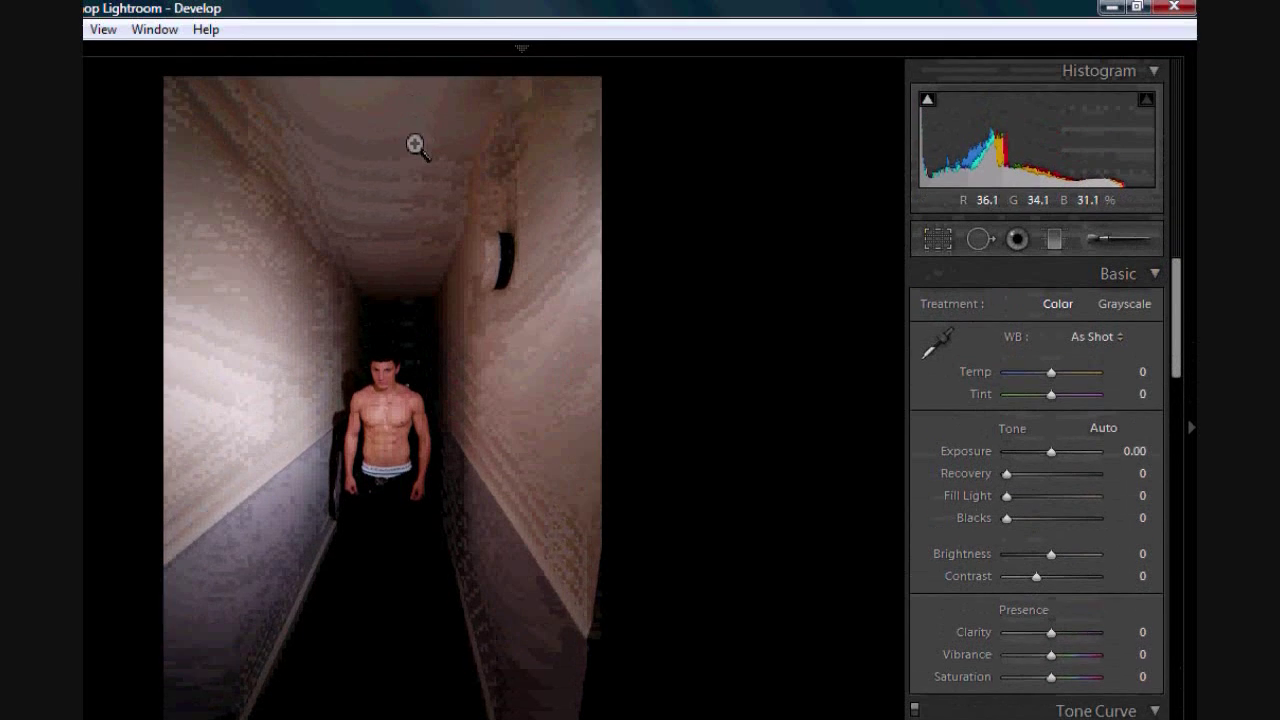
{"action": "left_click", "coordinate": [413, 392]}
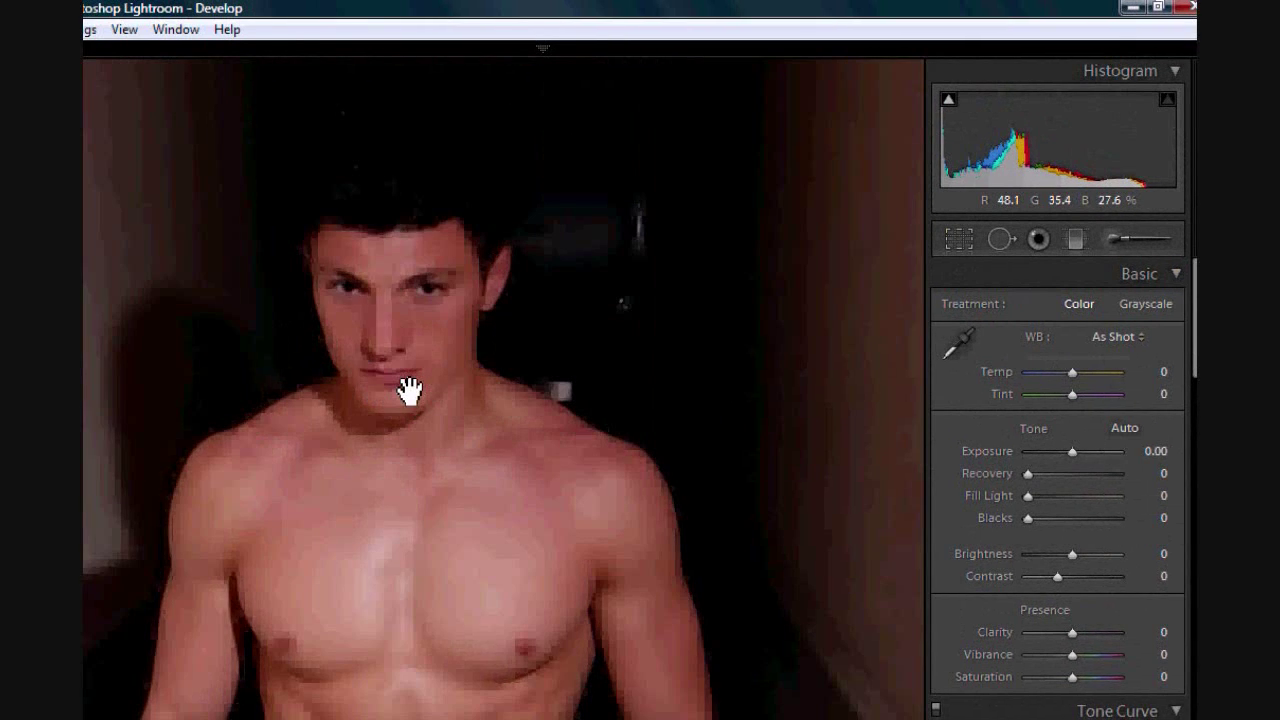
{"action": "left_click", "coordinate": [409, 384]}
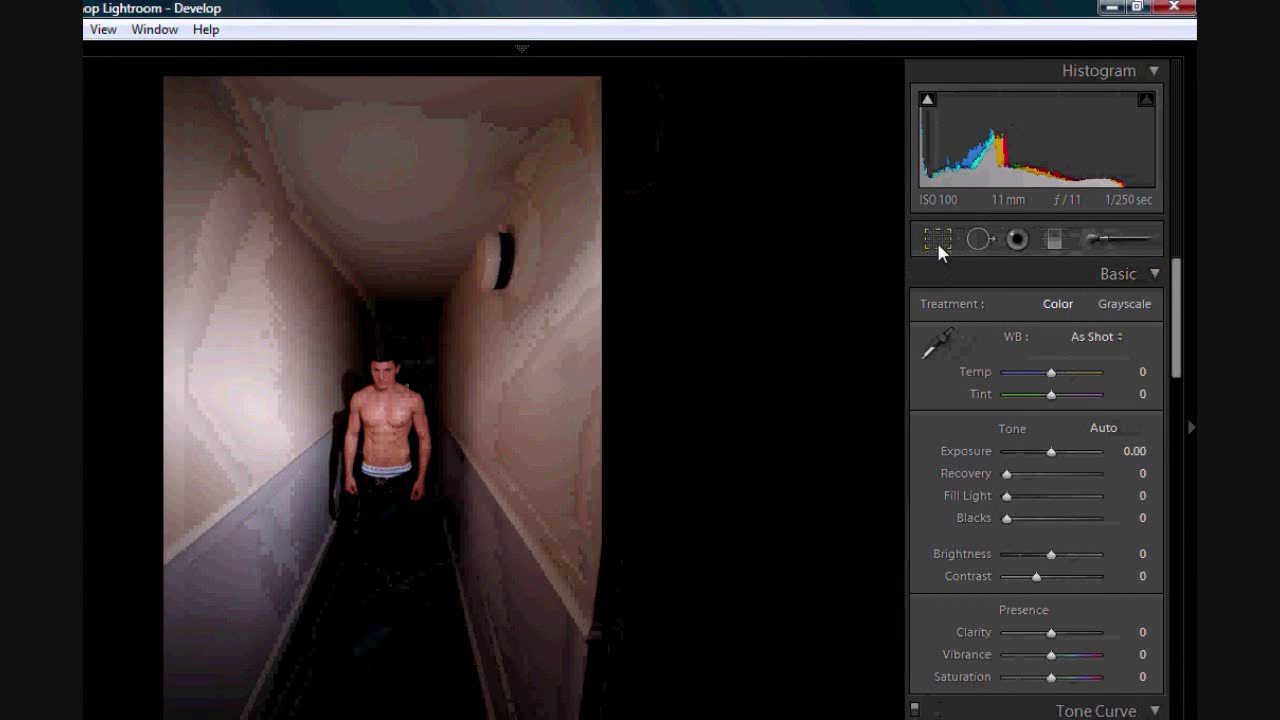
- Crop the portrait, trimming the ceiling, the floor and some of the right side
{"action": "left_click", "coordinate": [937, 241]}
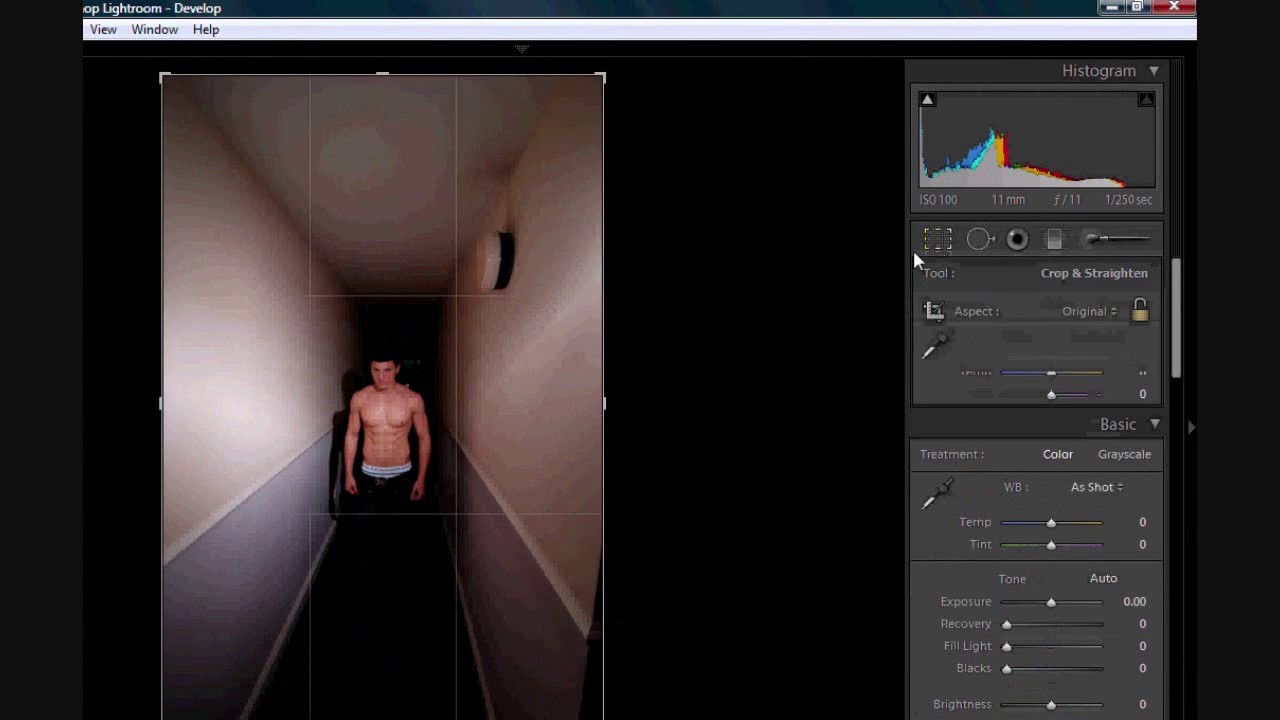
{"action": "left_click_drag", "start_coordinate": [421, 111], "coordinate": [423, 194]}
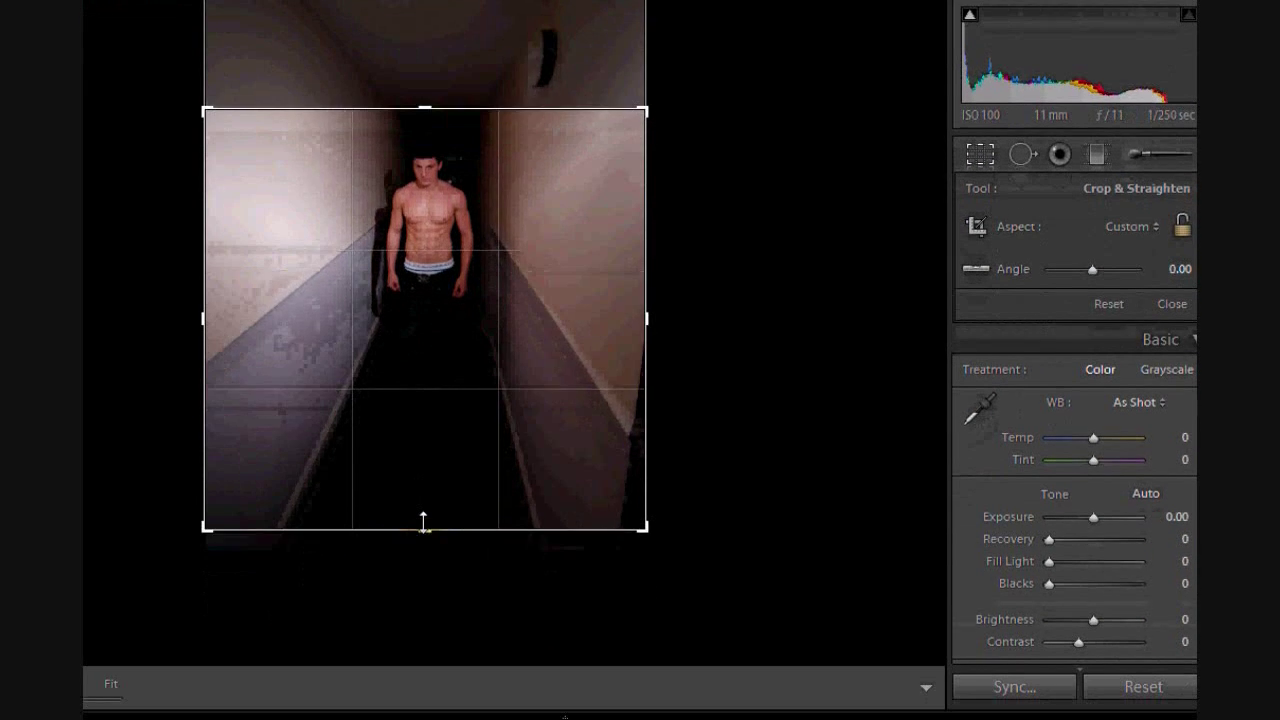
{"action": "left_click_drag", "start_coordinate": [423, 586], "coordinate": [423, 503]}
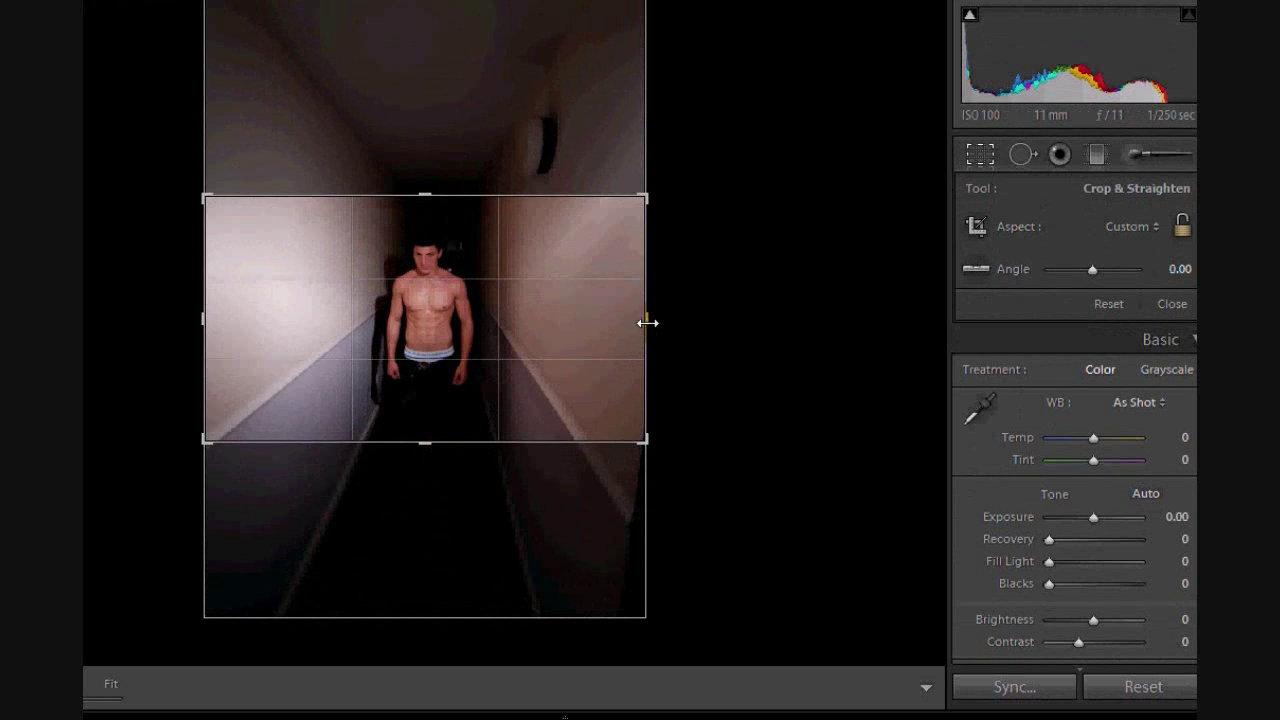
{"action": "left_click_drag", "start_coordinate": [648, 323], "coordinate": [593, 323]}
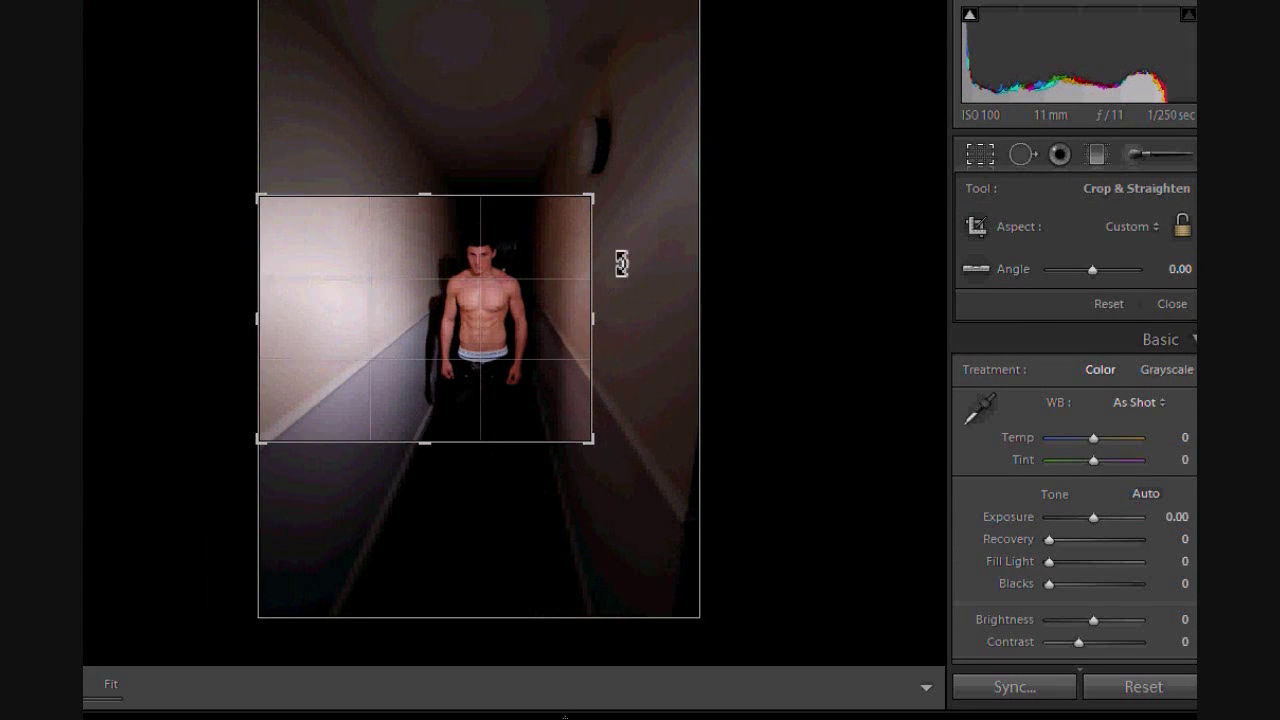
{"action": "key", "text": "Return"}
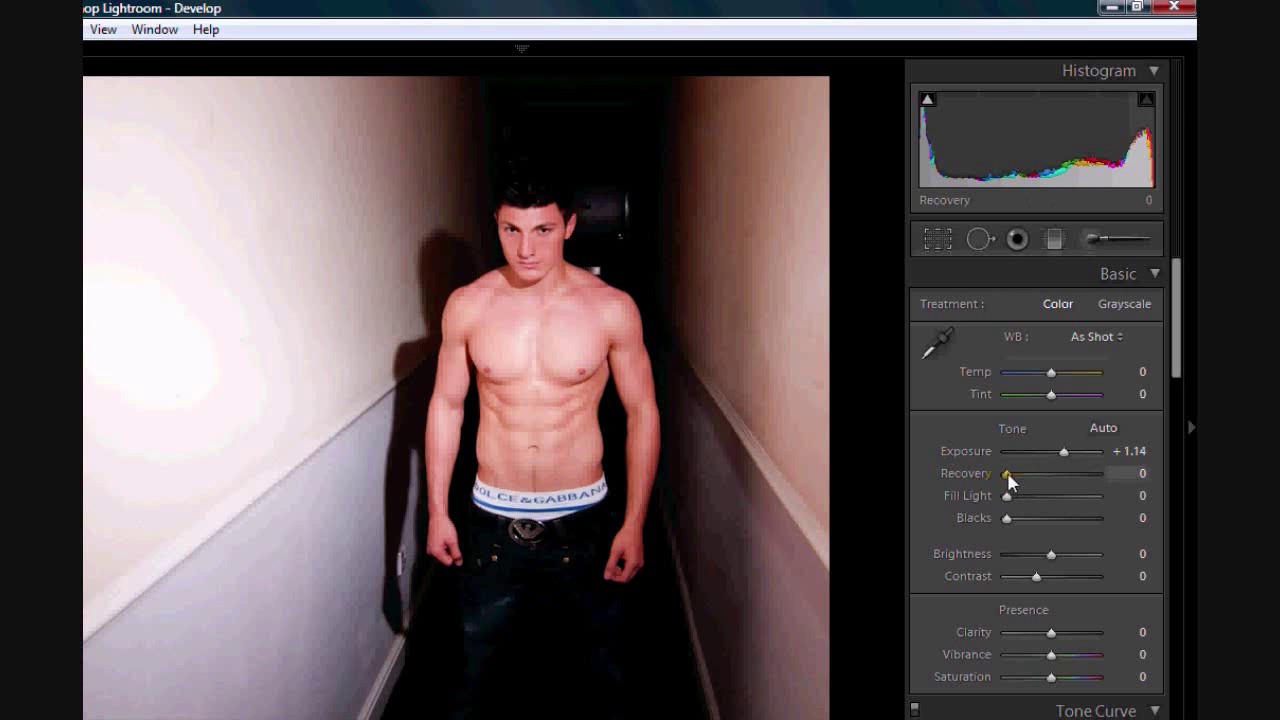
- Set Recovery to 14, Blacks to 14 and Vibrance to +21 in the Basic panel
{"action": "left_click_drag", "start_coordinate": [1013, 481], "coordinate": [1020, 484]}
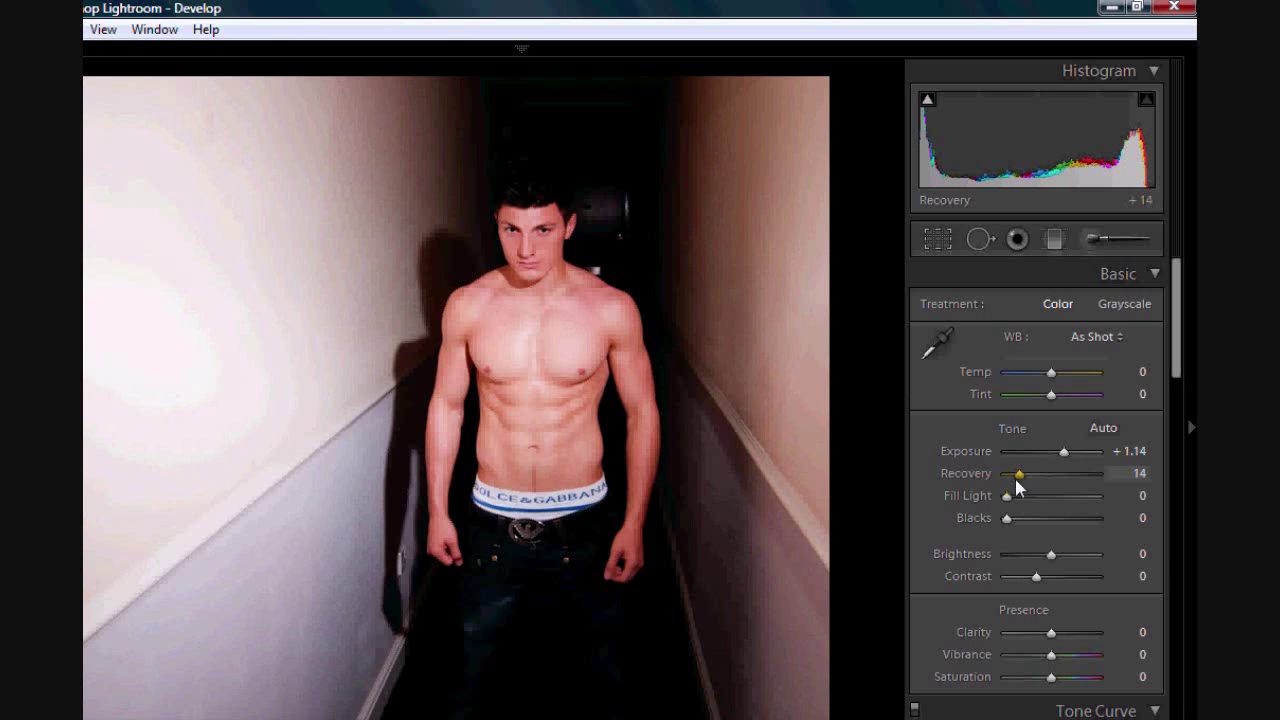
{"action": "mouse_move", "coordinate": [1007, 518]}
{"action": "left_mouse_down"}
{"action": "mouse_move", "coordinate": [1030, 527]}
{"action": "mouse_move", "coordinate": [1017, 528]}
{"action": "left_mouse_up"}
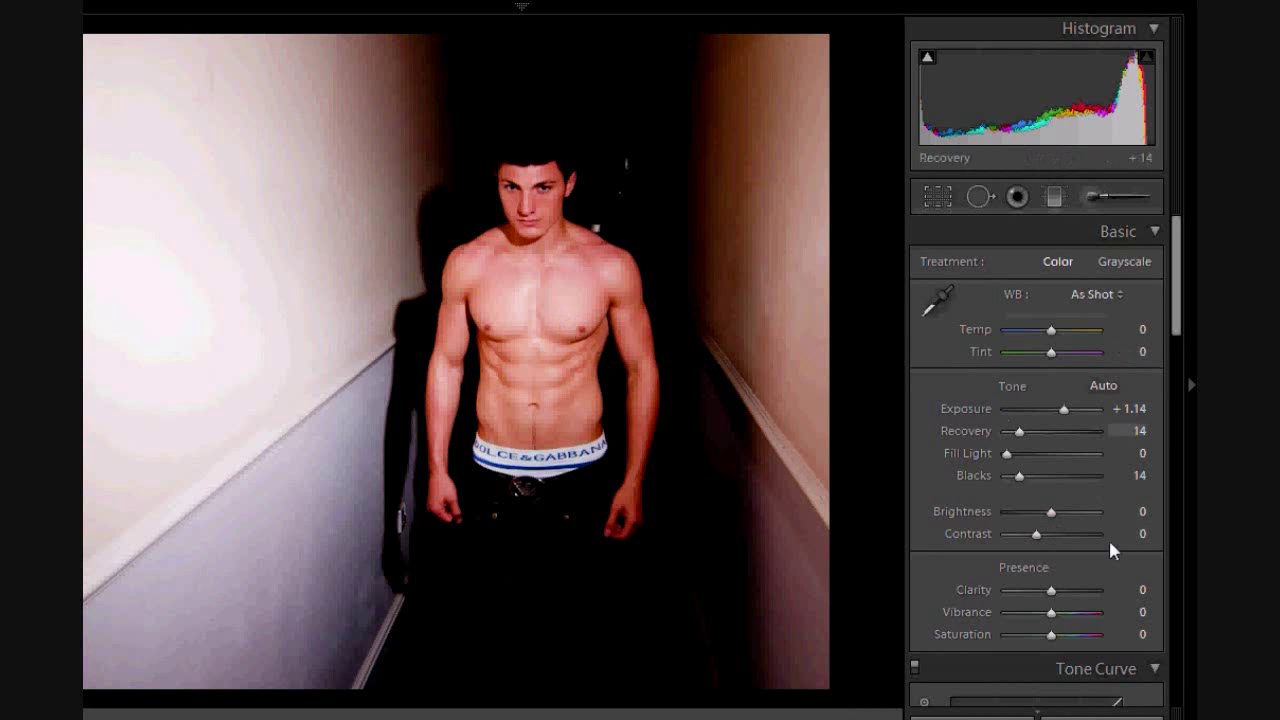
{"action": "left_click_drag", "start_coordinate": [1178, 324], "coordinate": [1179, 356]}
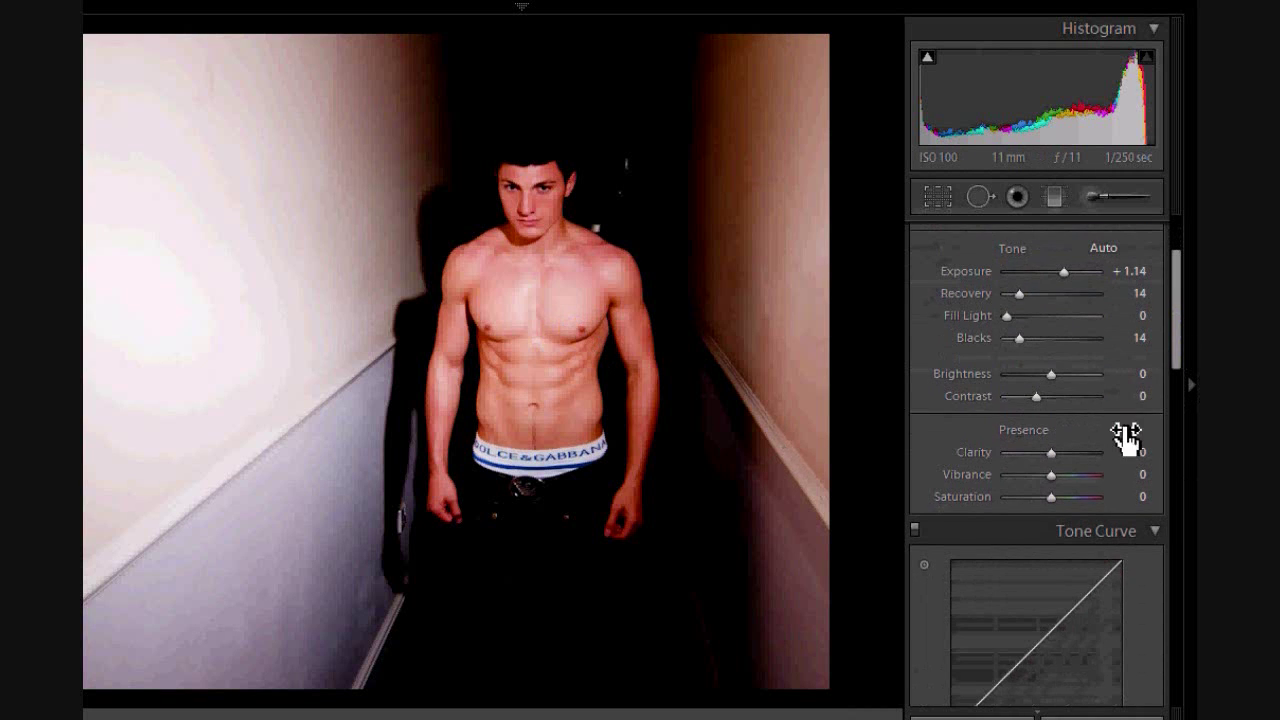
{"action": "left_click", "coordinate": [1061, 474]}
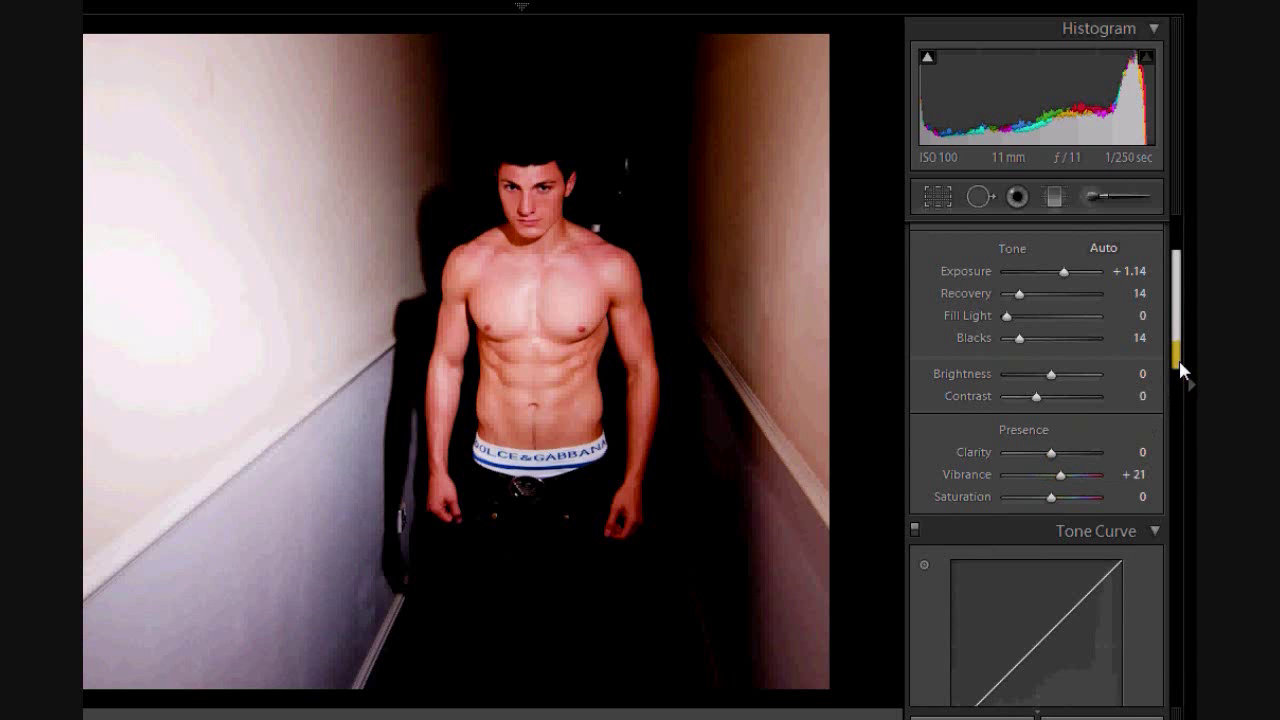
{"action": "left_click_drag", "start_coordinate": [1181, 370], "coordinate": [1176, 406]}
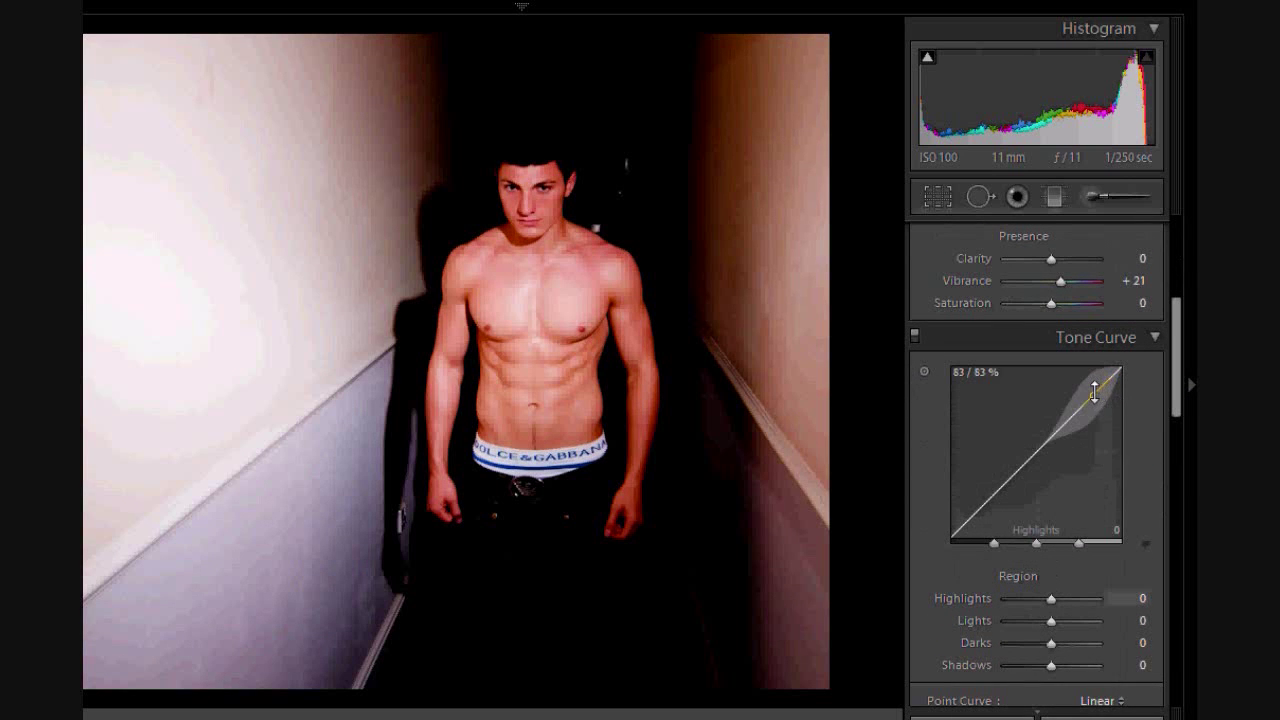
- Drag the Tone Curve Highlights slider up to brighten the highlights for more contrast
{"action": "left_click_drag", "start_coordinate": [1053, 598], "coordinate": [1060, 598]}
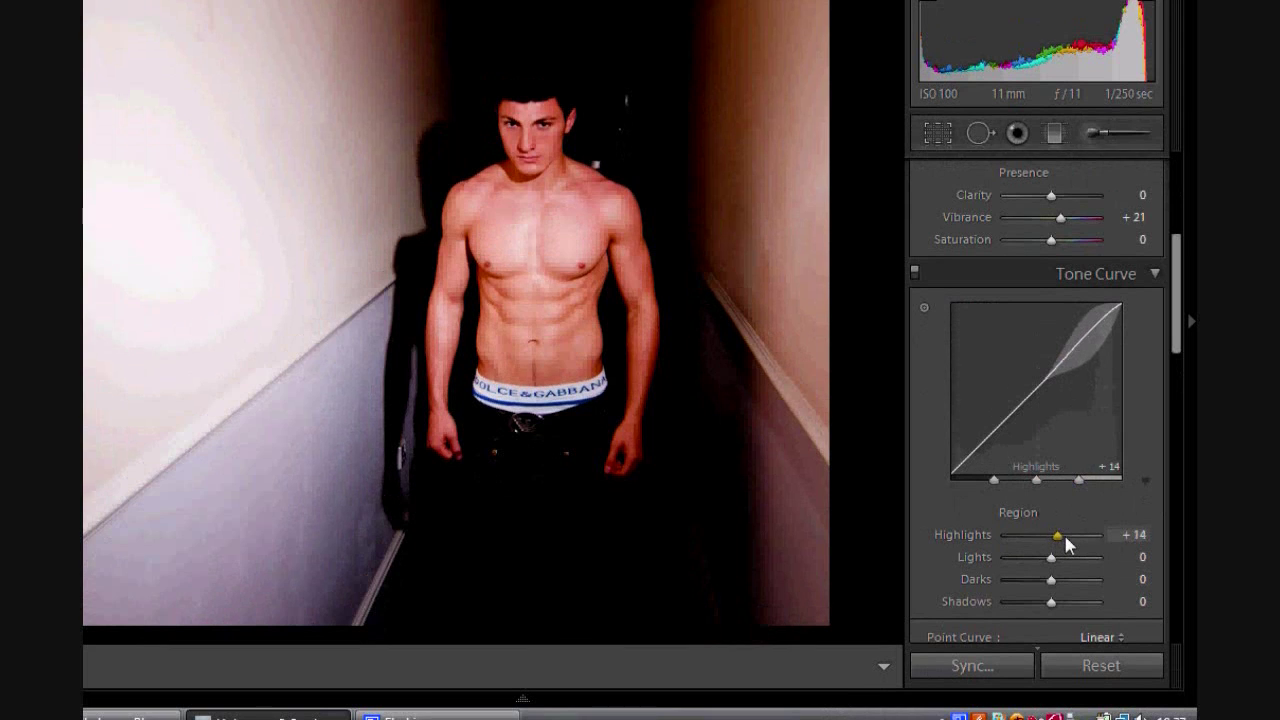
{"action": "left_click_drag", "start_coordinate": [1066, 538], "coordinate": [997, 581]}
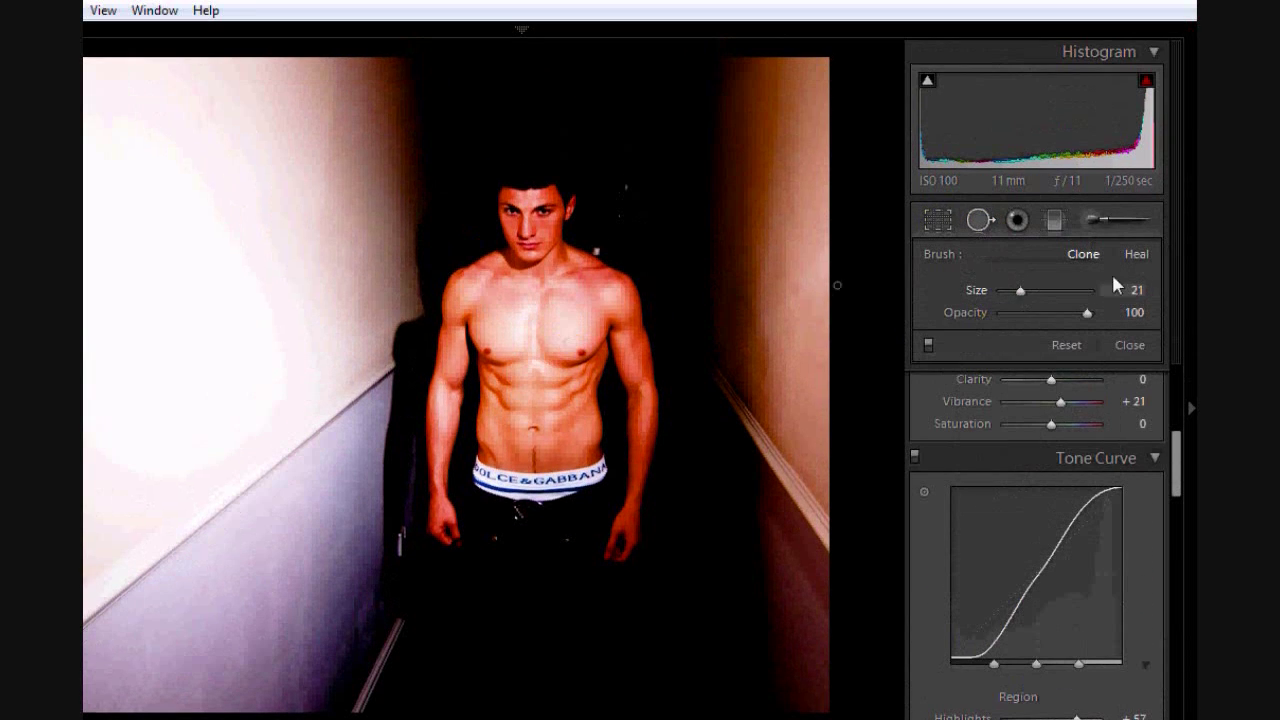
- Zoom to 1:1 on the man's head and clone out a size-32 spot beside it
{"action": "left_click_drag", "start_coordinate": [1024, 284], "coordinate": [1022, 286]}
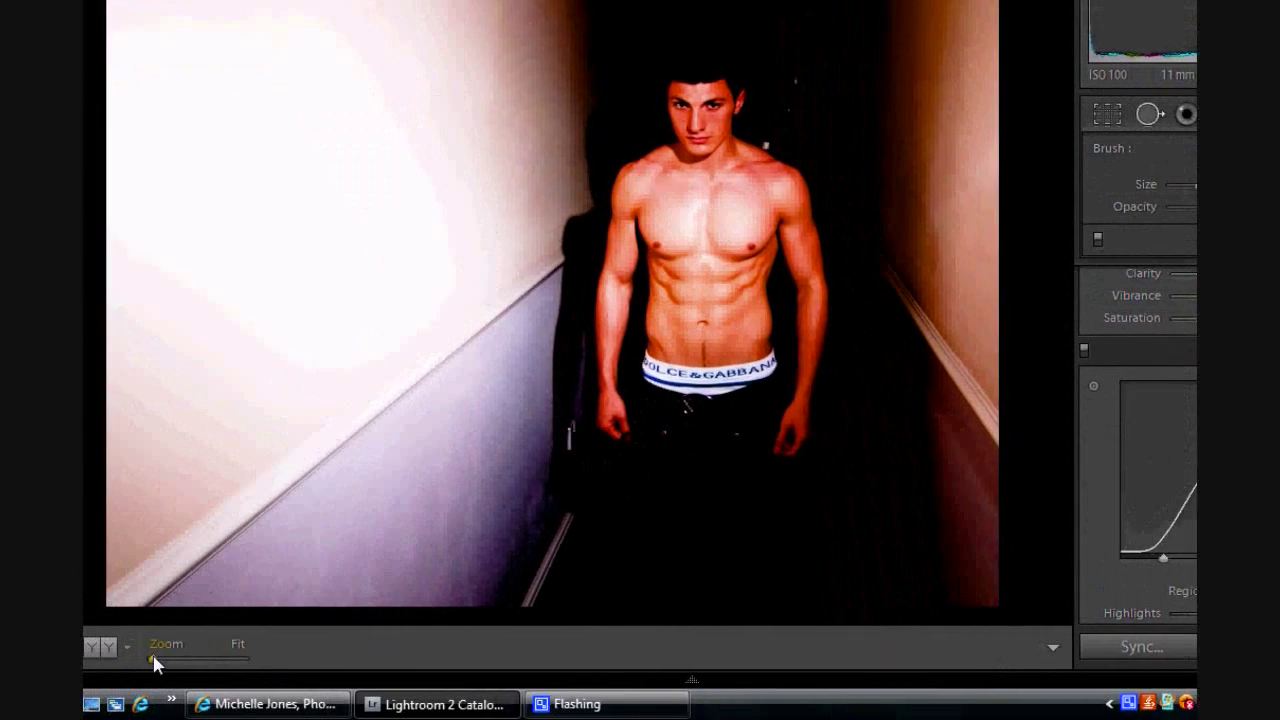
{"action": "left_click_drag", "start_coordinate": [155, 663], "coordinate": [258, 666]}
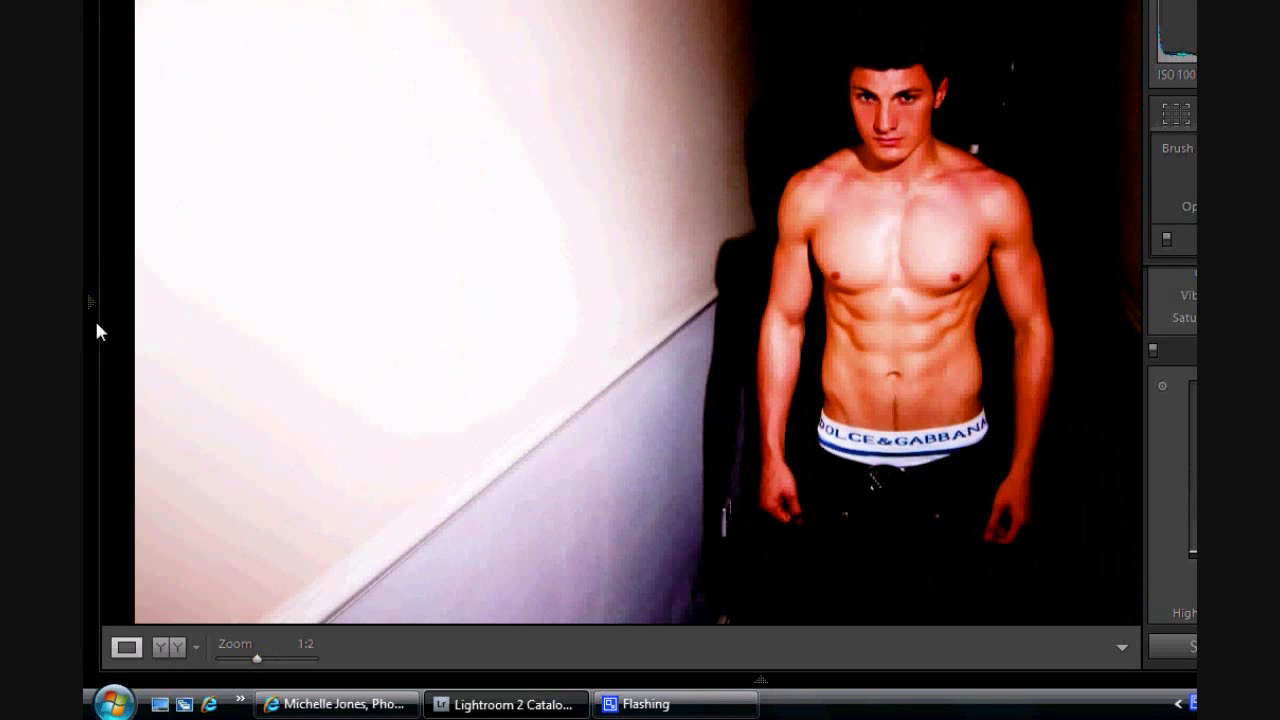
{"action": "left_click", "coordinate": [92, 301]}
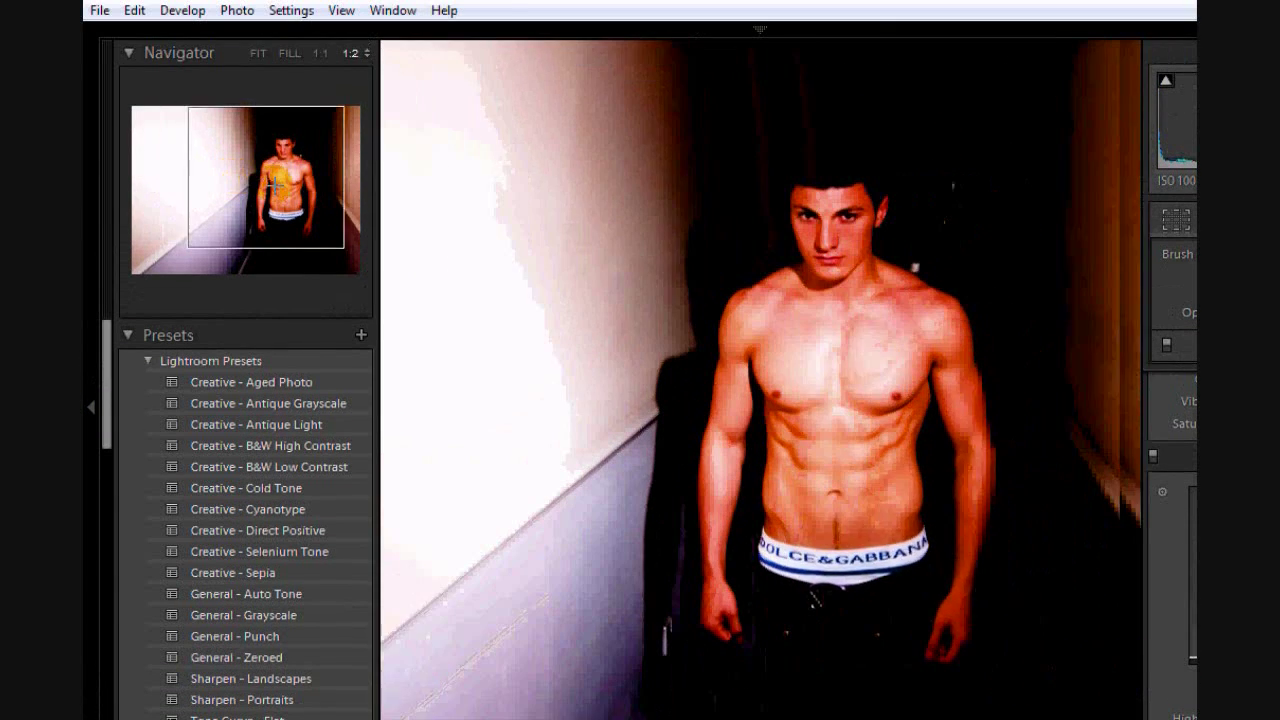
{"action": "left_click_drag", "start_coordinate": [275, 183], "coordinate": [294, 193]}
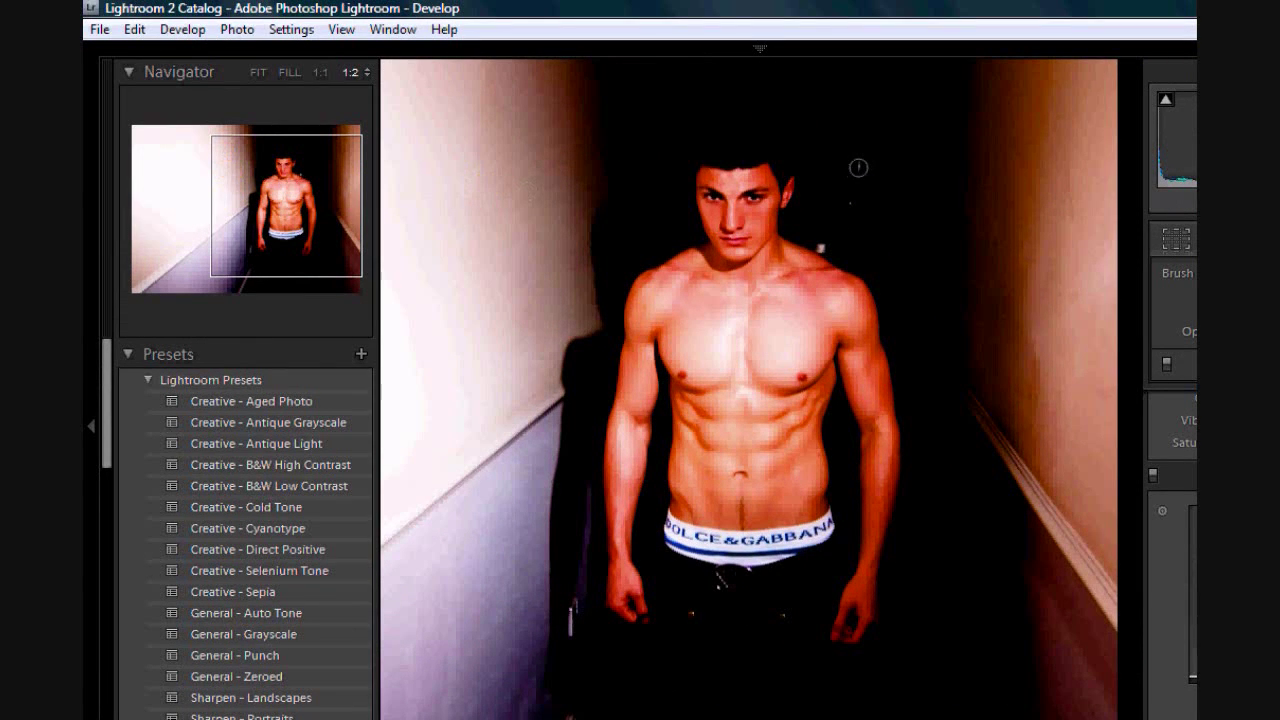
{"action": "key", "text": "n"}
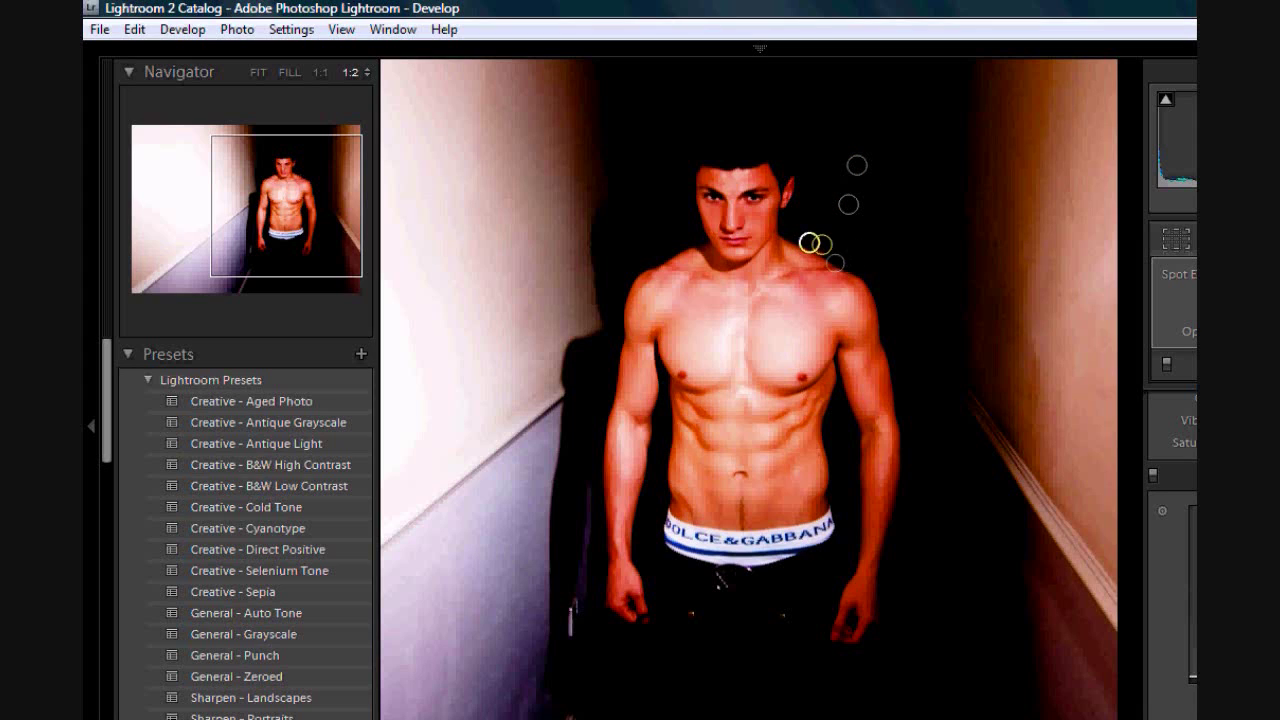
{"action": "left_click", "coordinate": [806, 229]}
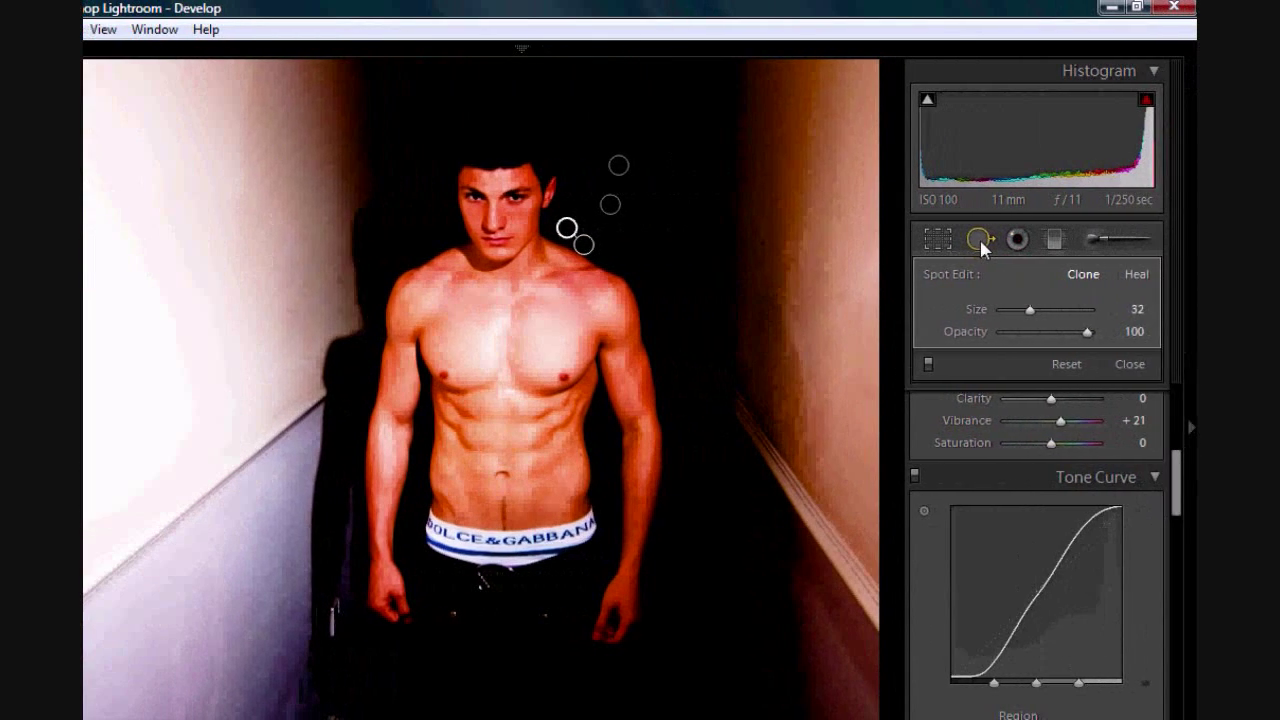
- Raise HSL saturation: Red +36, Orange +38, Yellow +31, Green +21
{"action": "left_click", "coordinate": [1026, 239]}
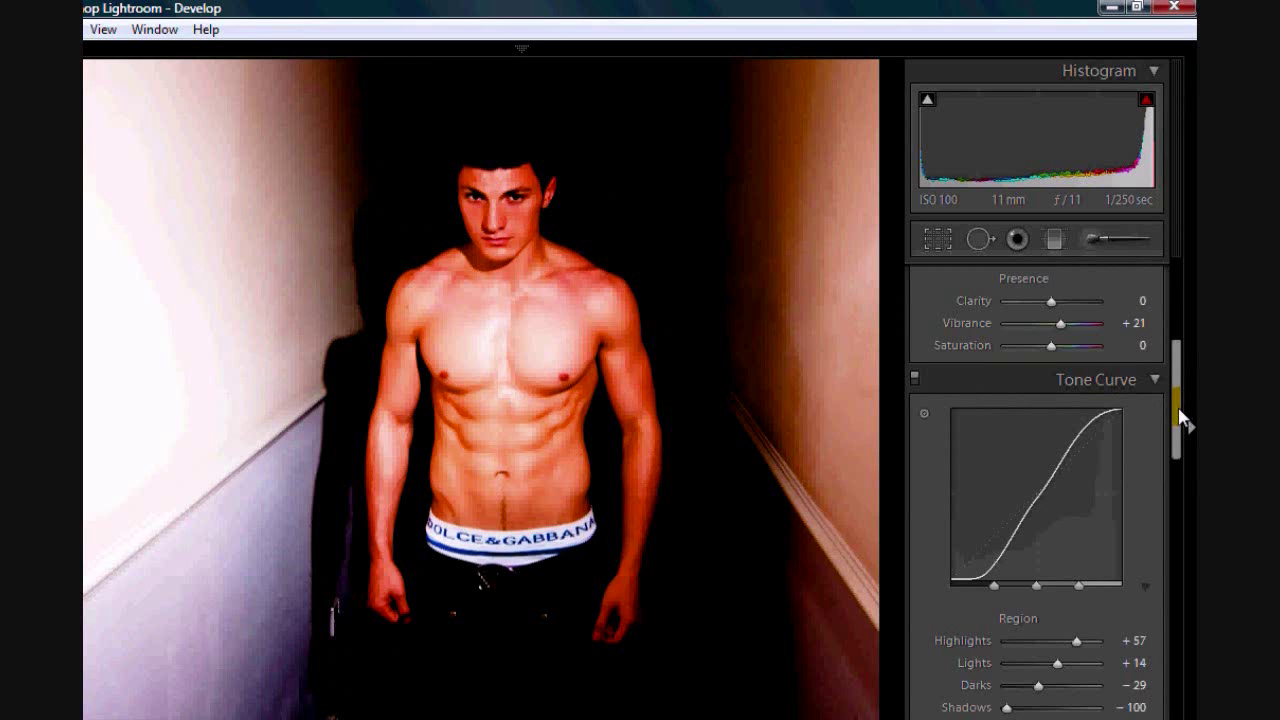
{"action": "left_click_drag", "start_coordinate": [1180, 418], "coordinate": [1175, 517]}
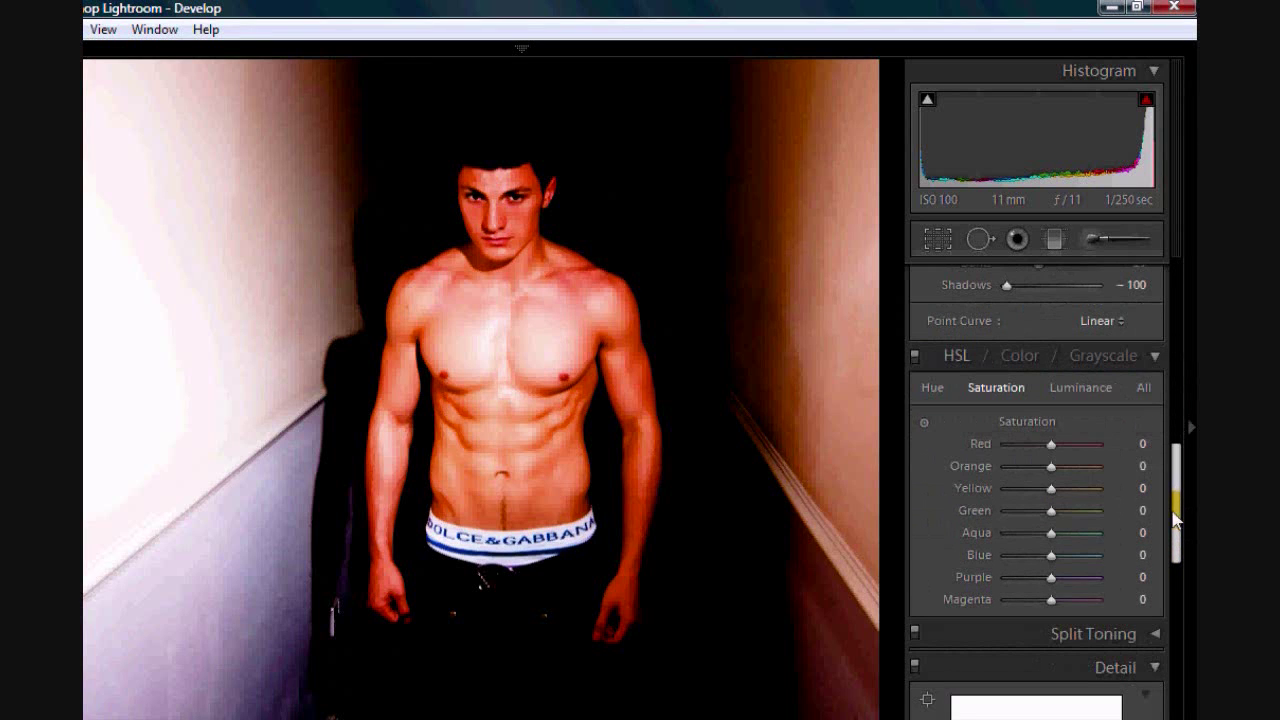
{"action": "left_click", "coordinate": [1068, 444]}
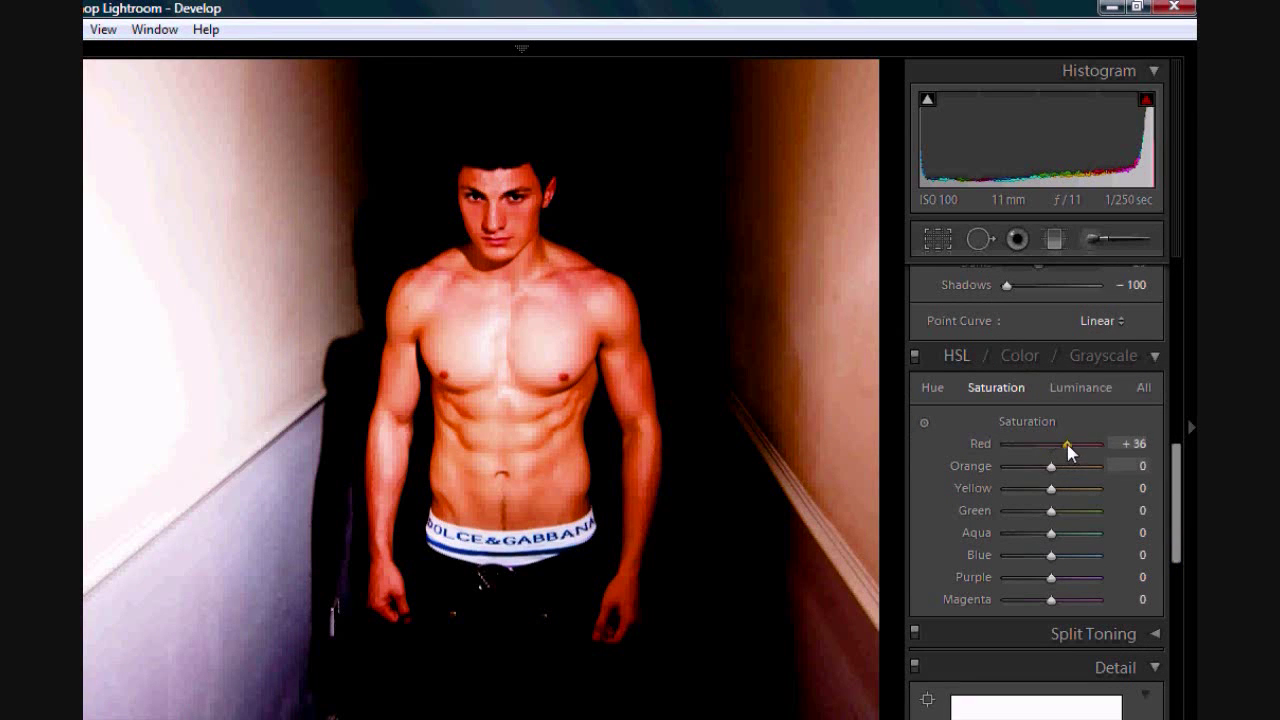
{"action": "left_click", "coordinate": [1068, 466]}
{"action": "left_click", "coordinate": [1065, 488]}
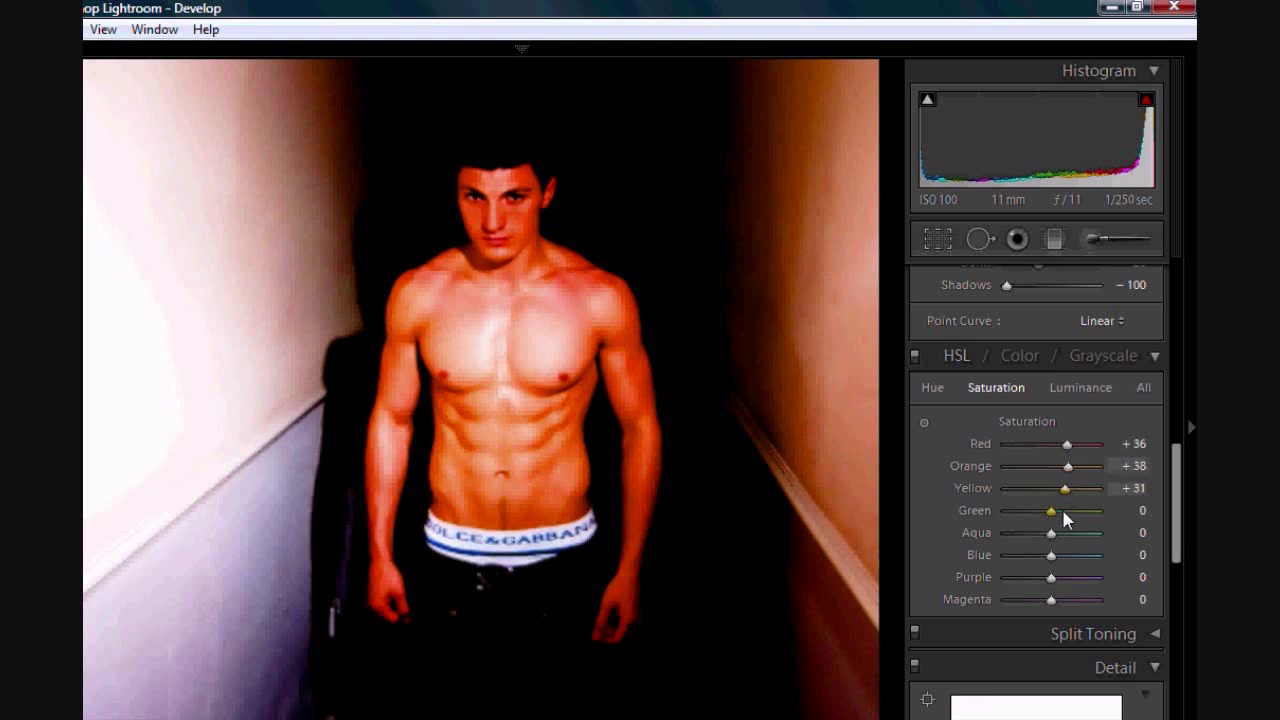
{"action": "left_click", "coordinate": [1061, 510]}
{"action": "left_click_drag", "start_coordinate": [1180, 535], "coordinate": [1181, 714]}
{"action": "left_click_drag", "start_coordinate": [1181, 598], "coordinate": [1181, 618]}
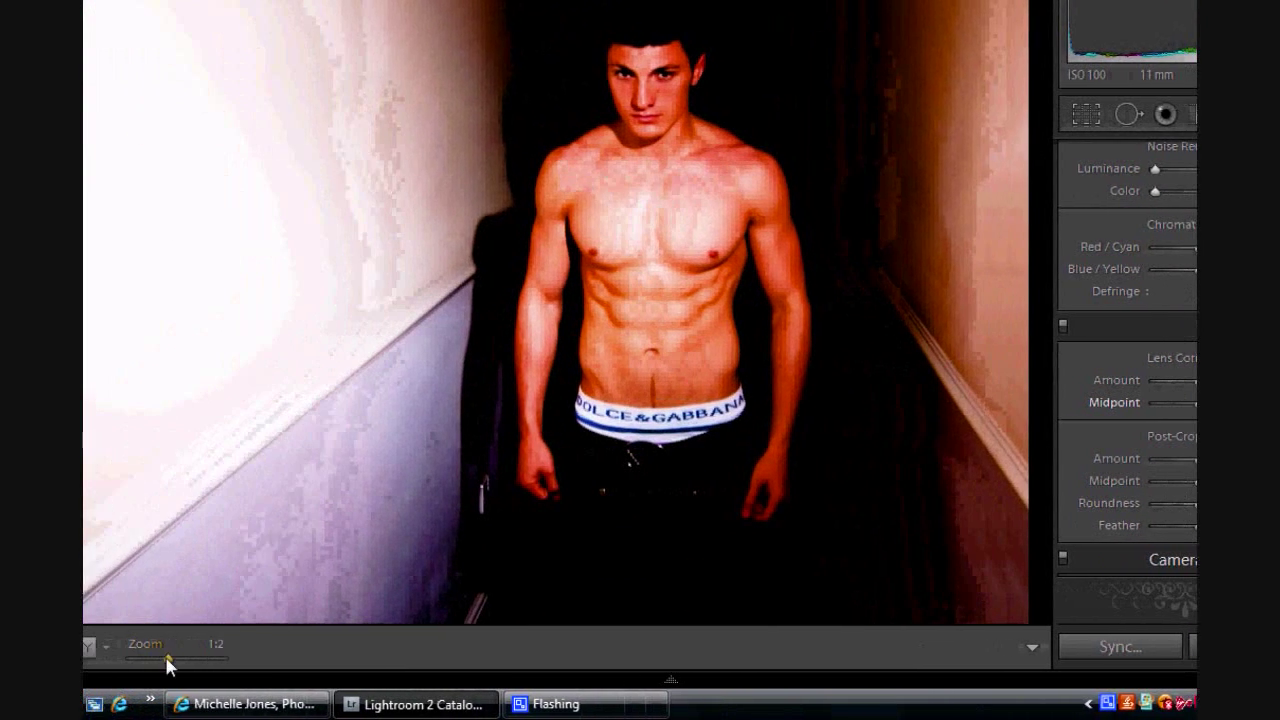
- Zoom out to 1:4 and add a -100 vignette with midpoint 0
{"action": "left_click_drag", "start_coordinate": [168, 666], "coordinate": [151, 663]}
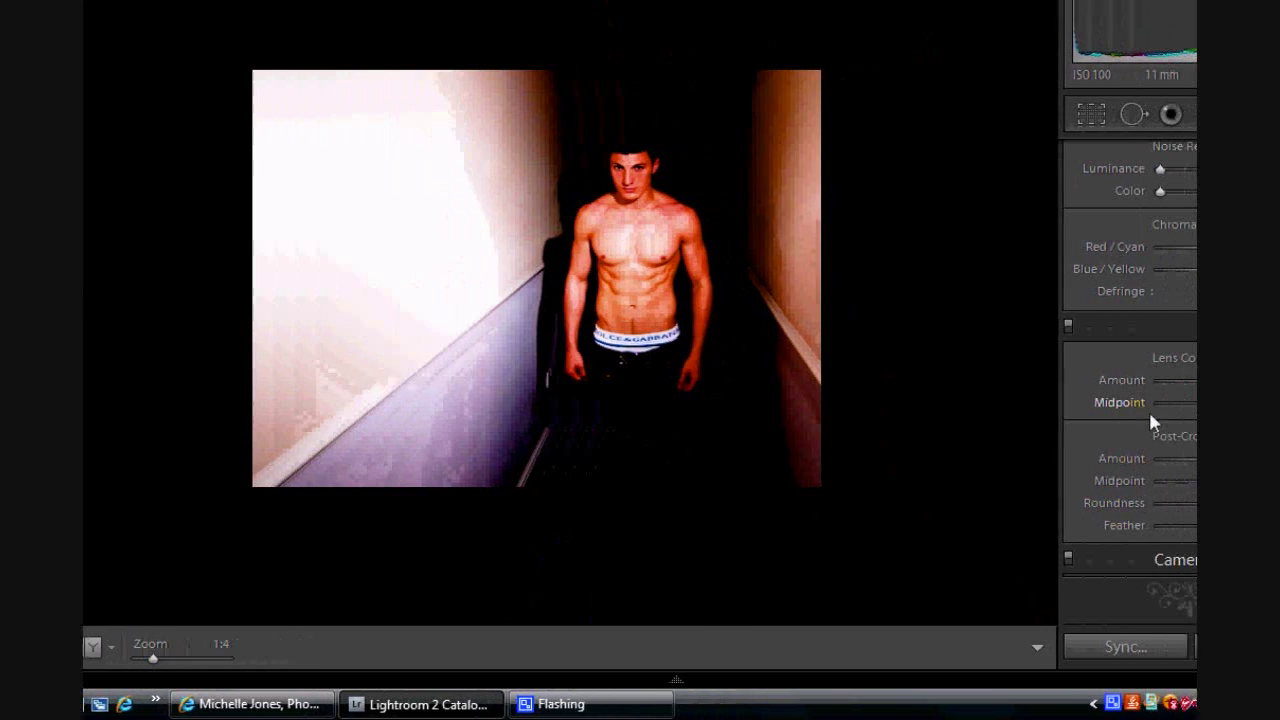
{"action": "left_click_drag", "start_coordinate": [1073, 381], "coordinate": [1006, 380]}
{"action": "left_click", "coordinate": [1007, 405]}
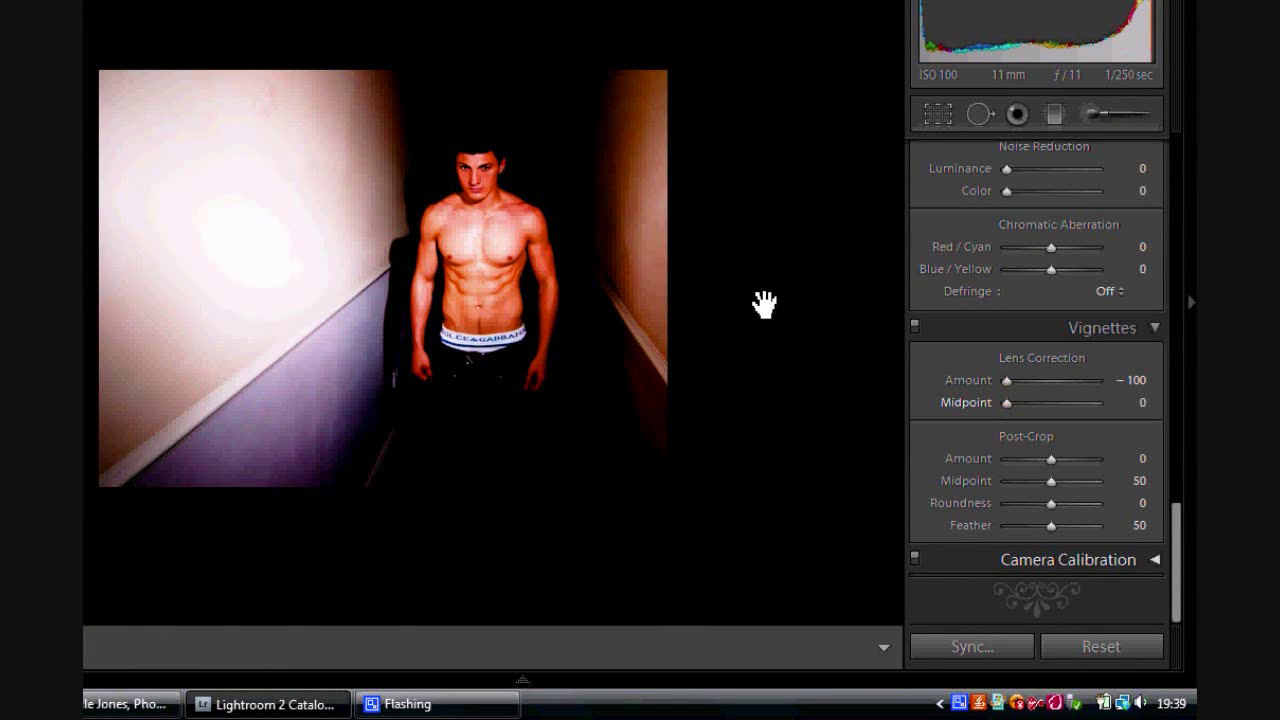
{"action": "left_click", "coordinate": [477, 227]}
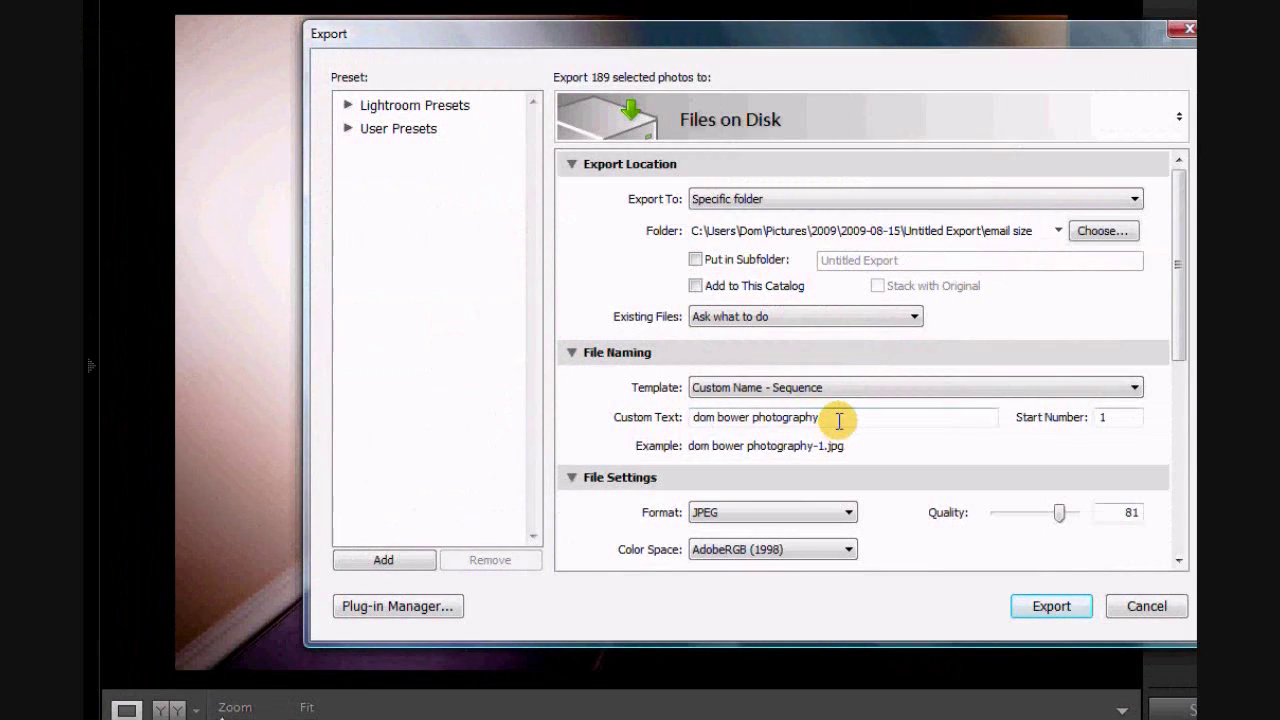
- Export the selected photos as JPEGs to a specific folder
{"action": "left_click", "coordinate": [837, 420]}
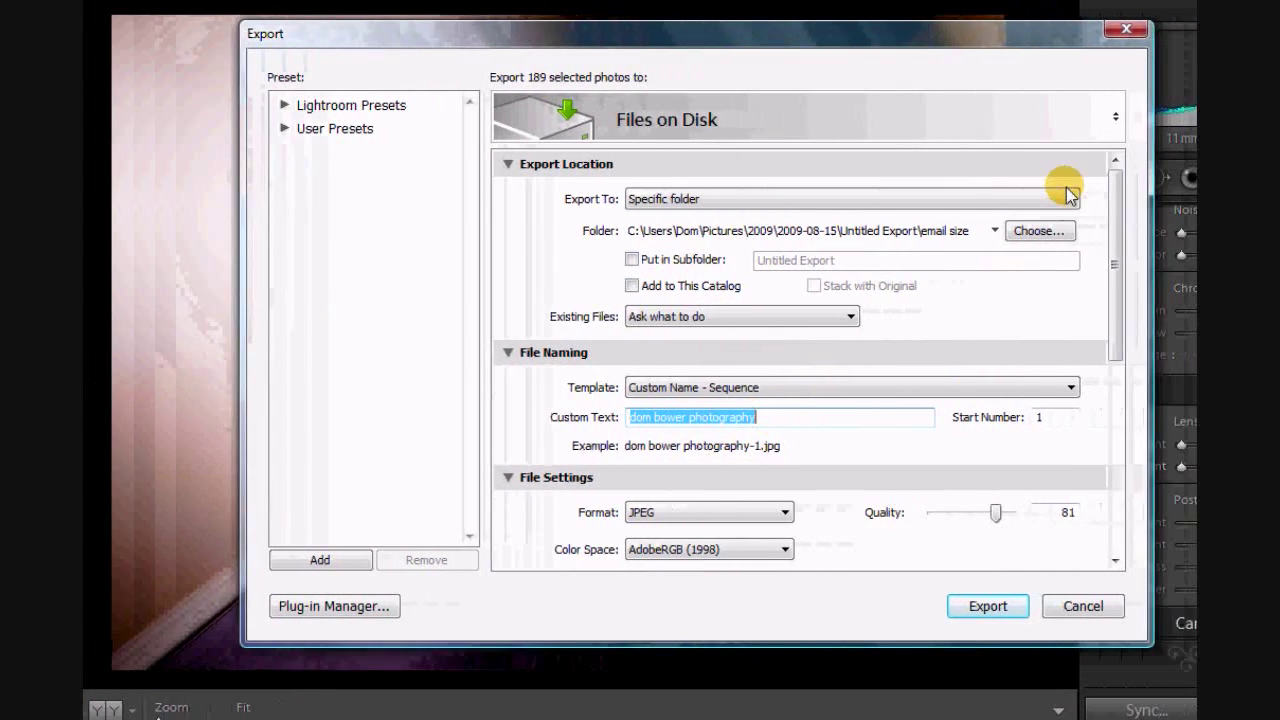
{"action": "left_click", "coordinate": [1070, 195]}
{"action": "left_click", "coordinate": [915, 217]}
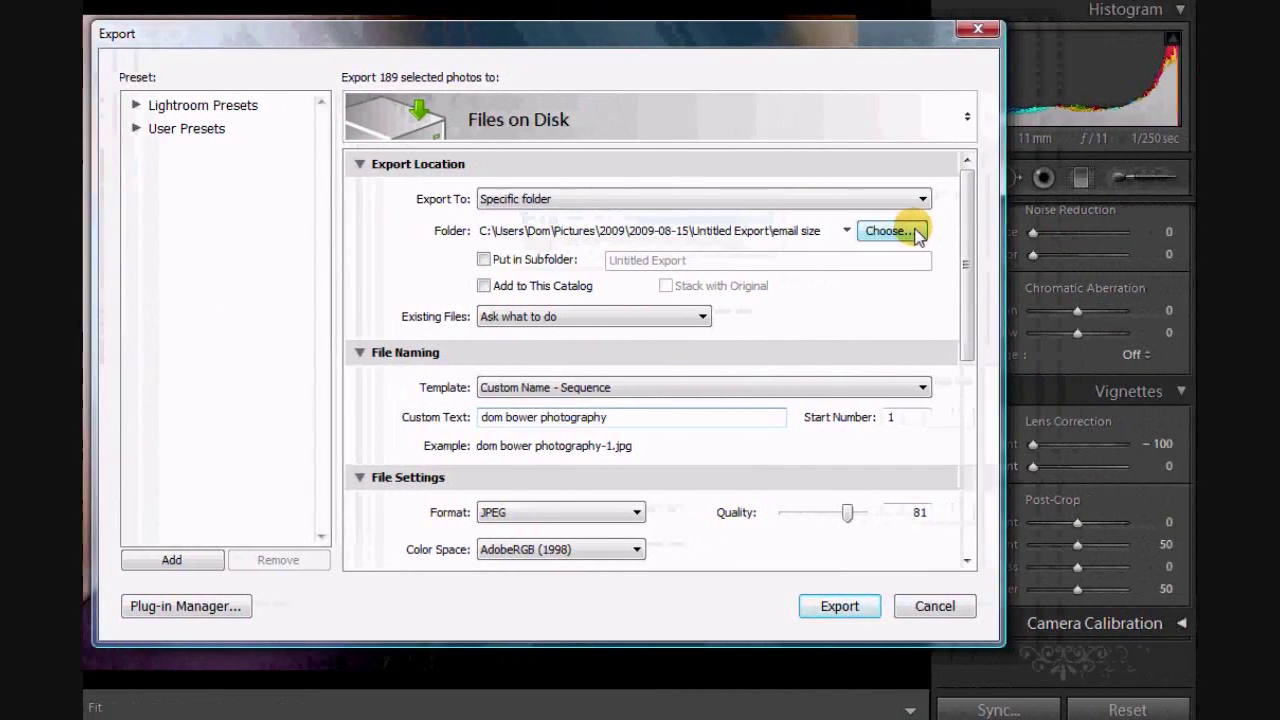
{"action": "key", "text": "Return"}
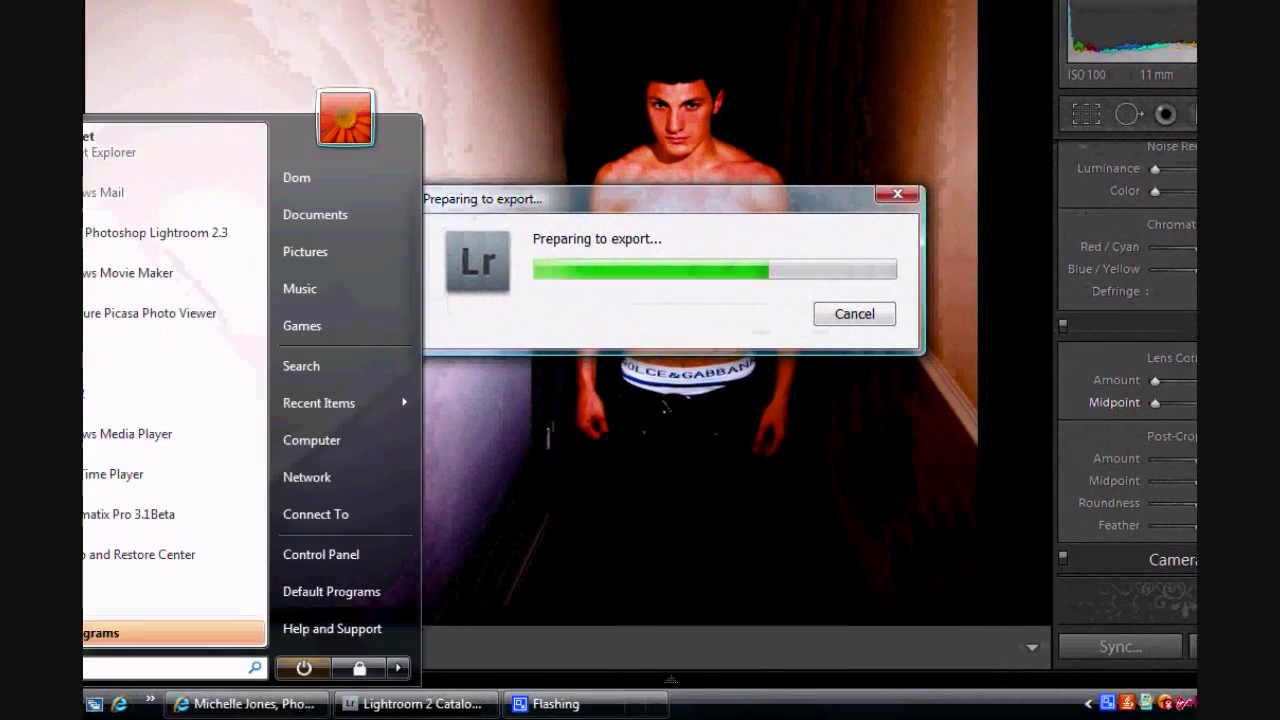
- Launch GIMP and open the exported hallway portrait JPEG
{"action": "left_click", "coordinate": [156, 353]}
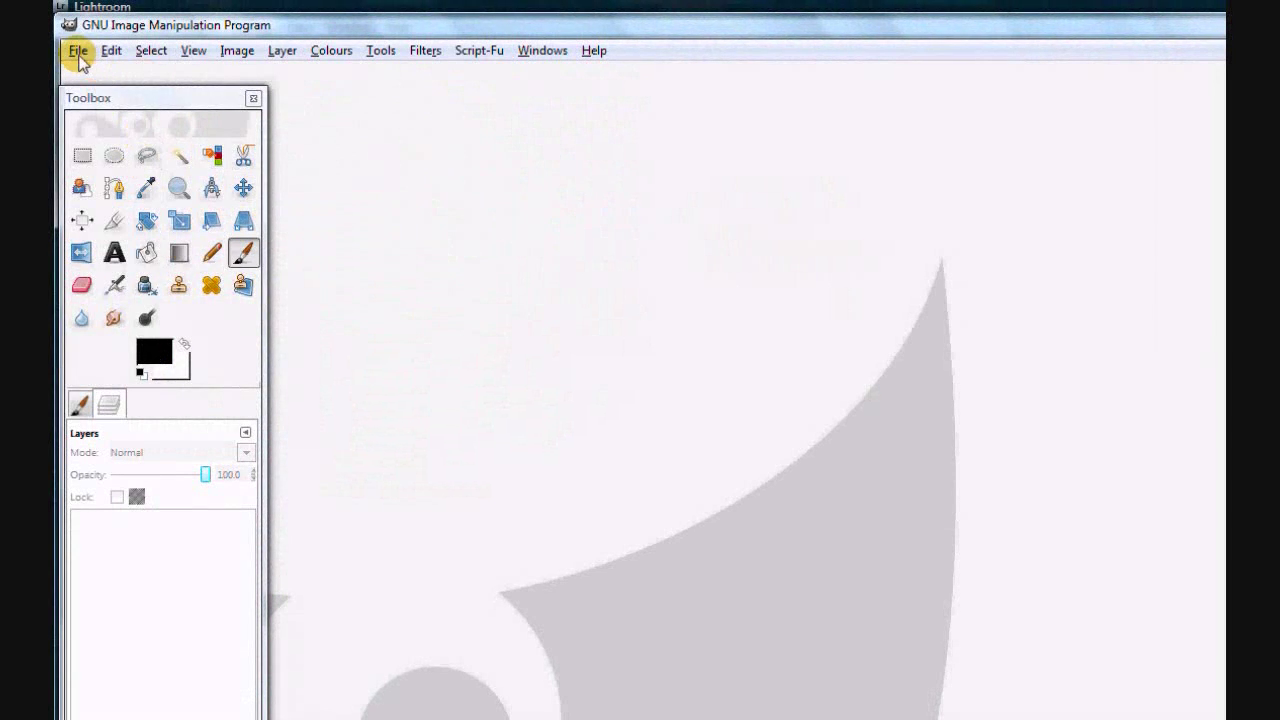
{"action": "left_click", "coordinate": [79, 53]}
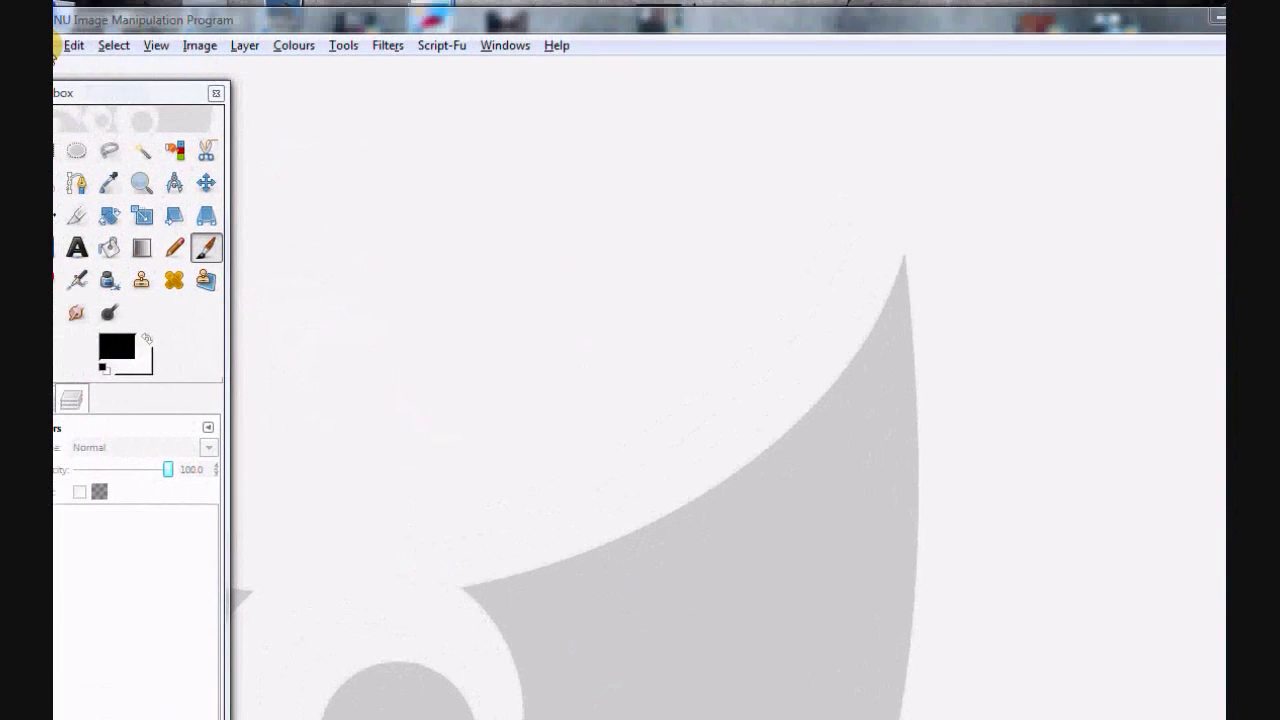
{"action": "left_click", "coordinate": [40, 45]}
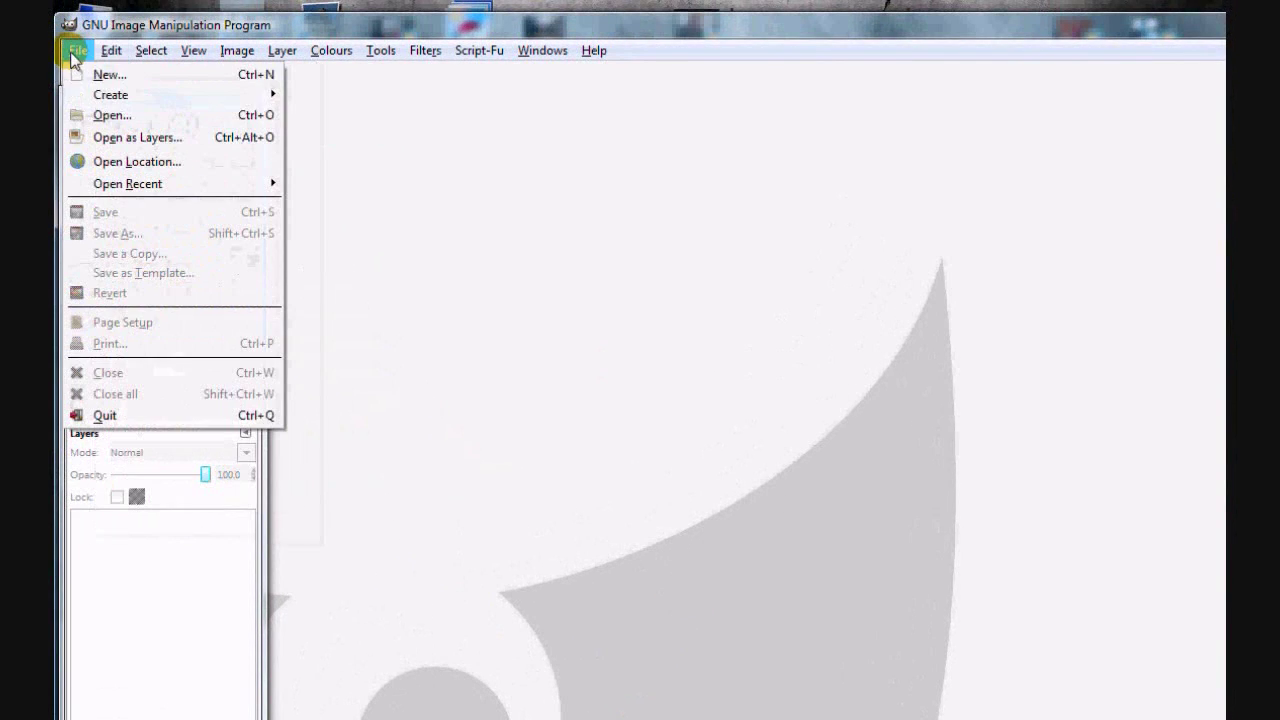
{"action": "left_click", "coordinate": [100, 115]}
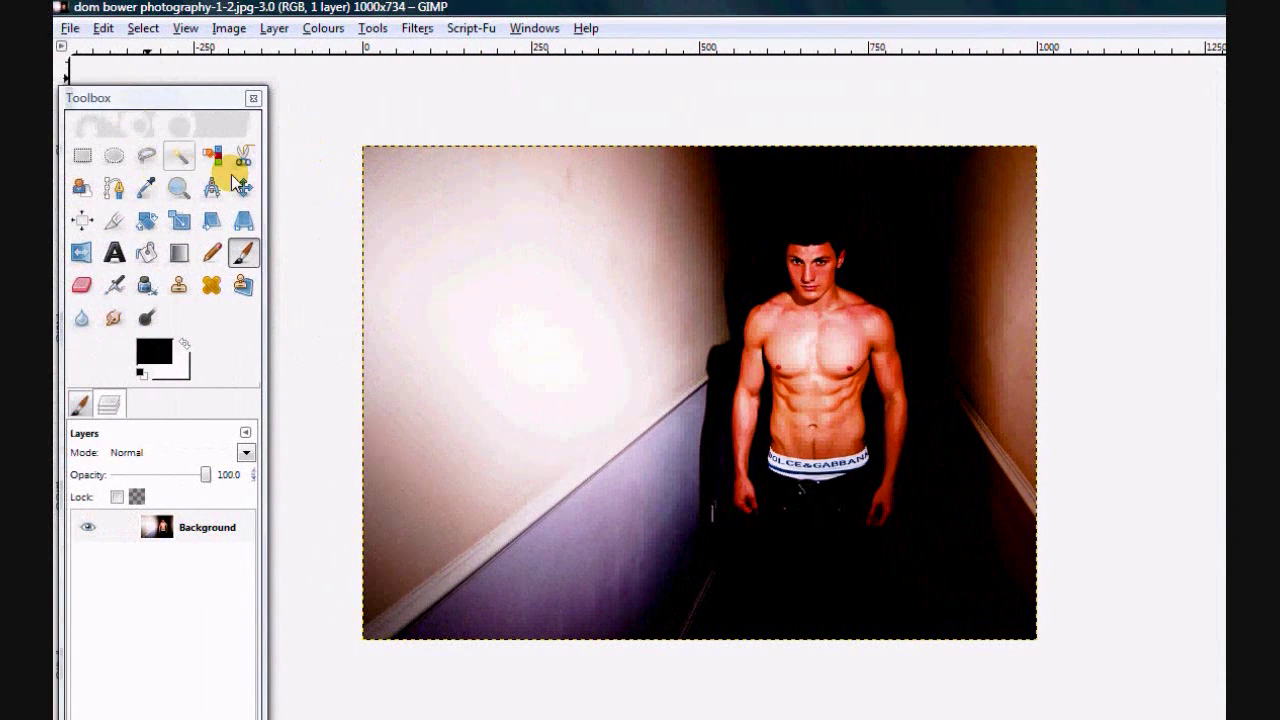
- Zoom into the photo and type 'CHOCOLATE' as a text layer on the left wall
{"action": "left_click", "coordinate": [179, 187]}
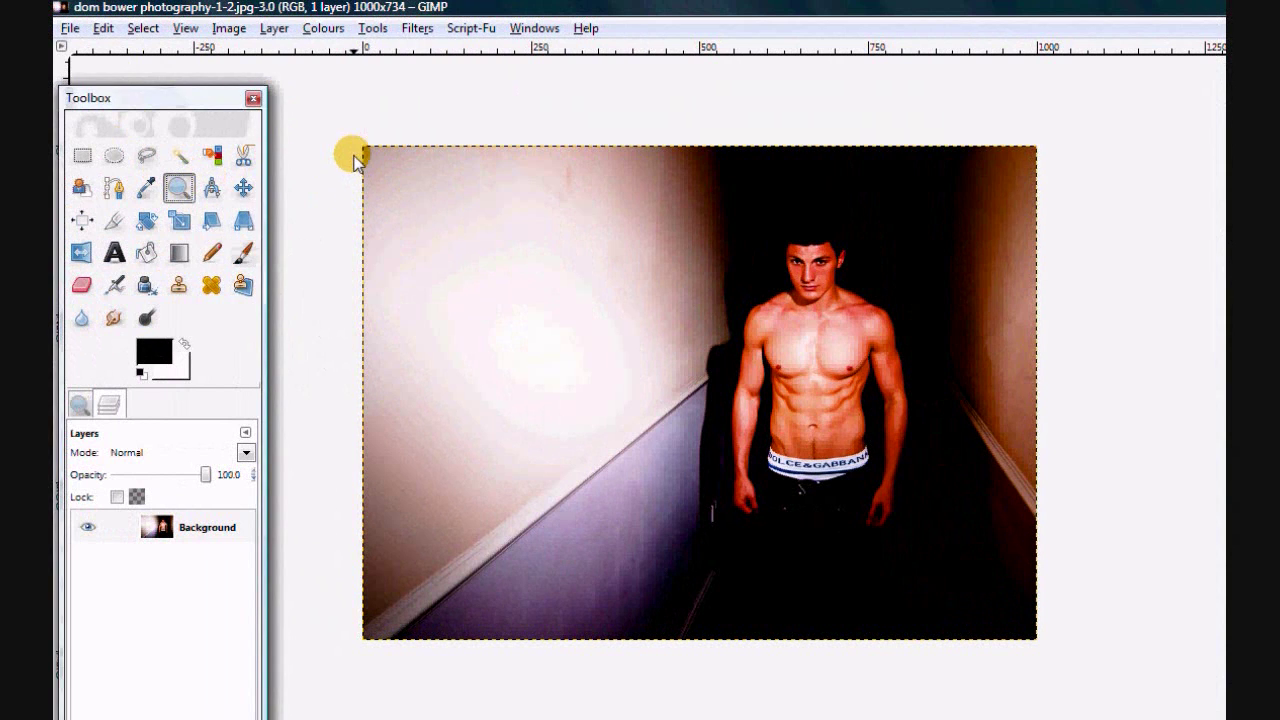
{"action": "left_click_drag", "start_coordinate": [336, 126], "coordinate": [1000, 553]}
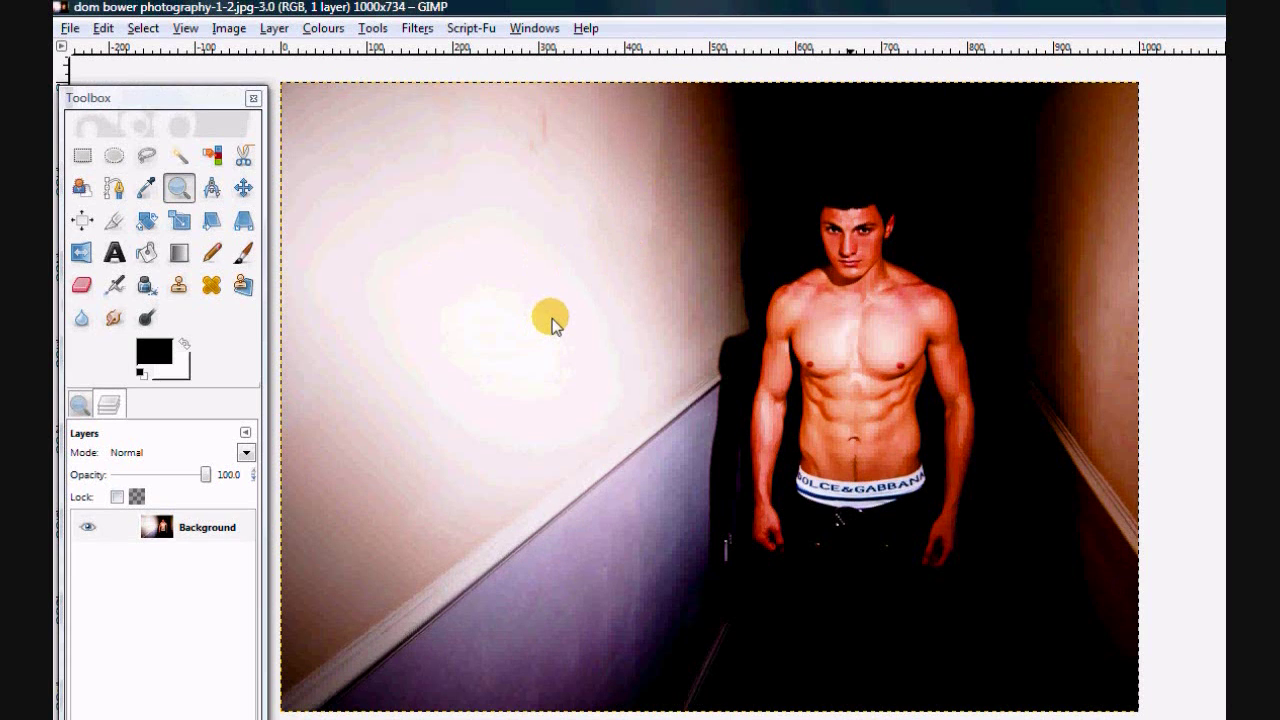
{"action": "left_click", "coordinate": [116, 252]}
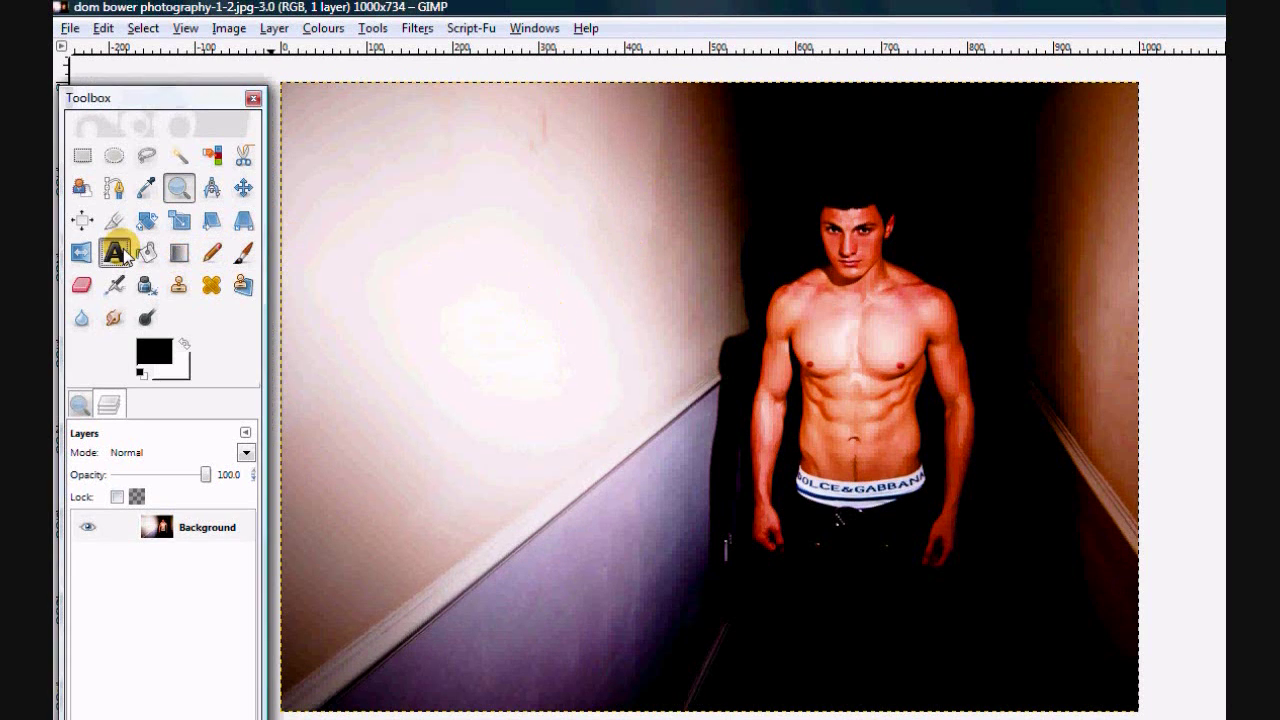
{"action": "left_click", "coordinate": [475, 220]}
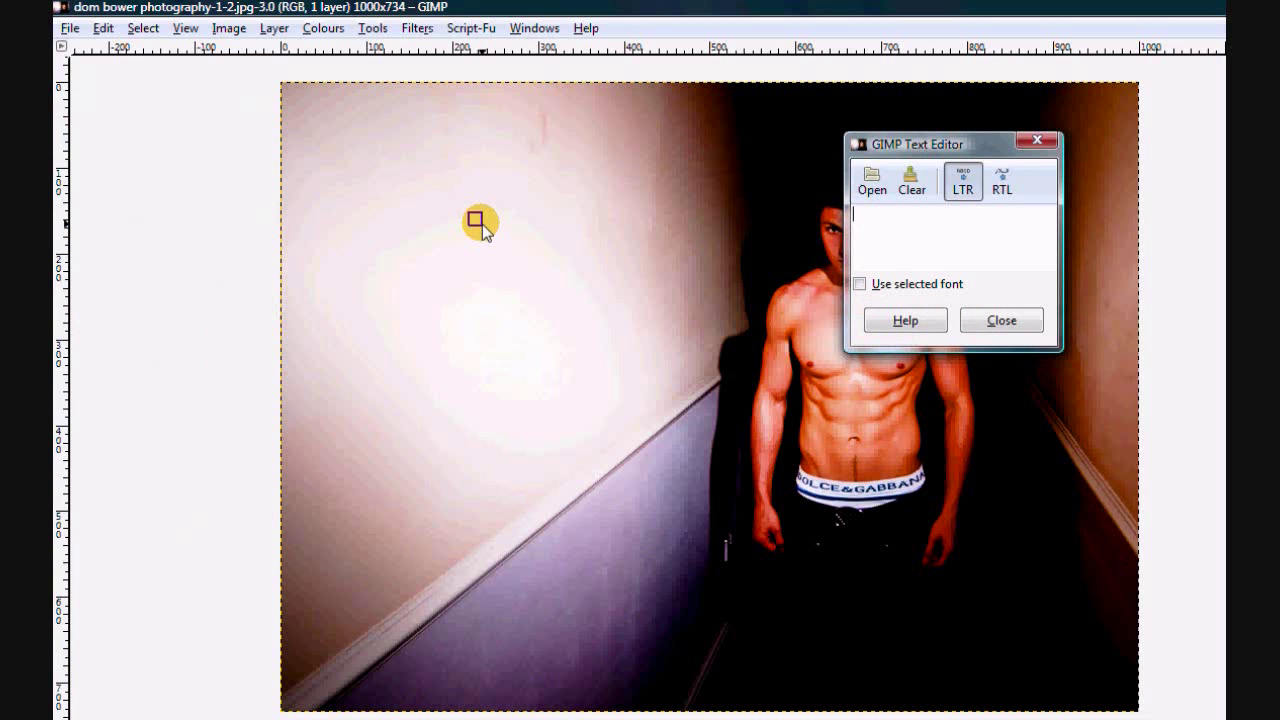
{"action": "type", "text": "C"}
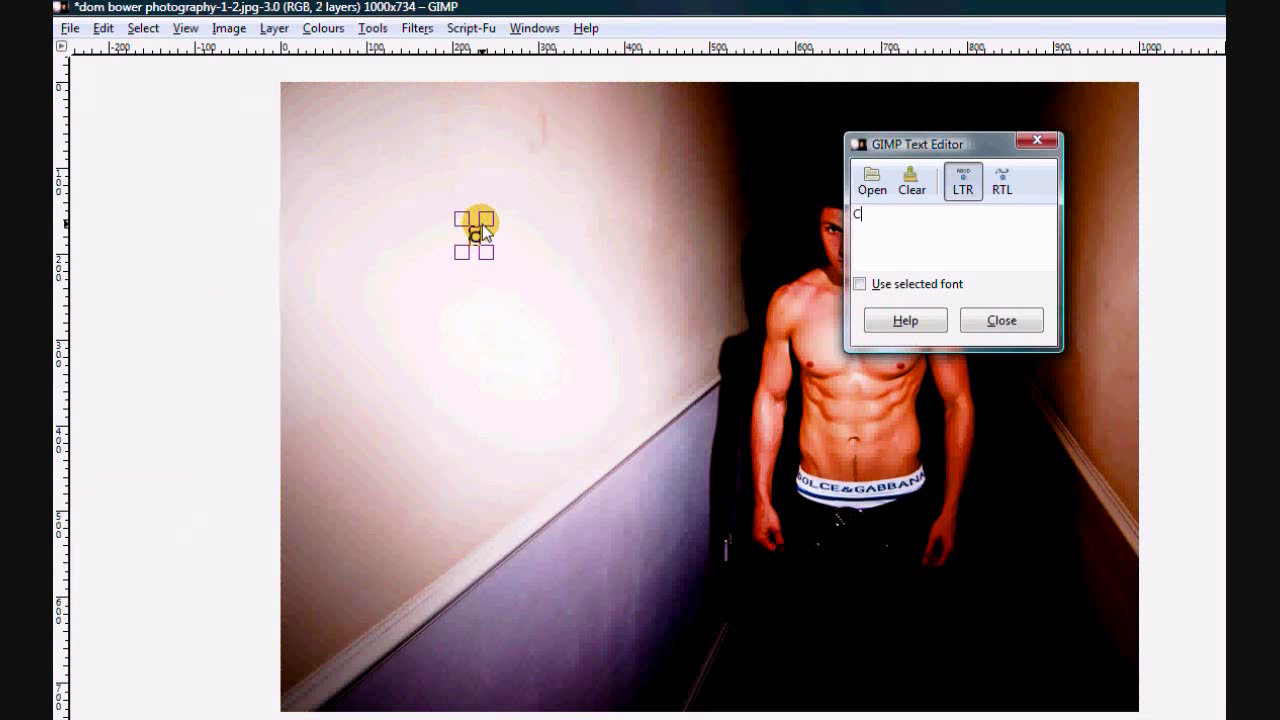
{"action": "type", "text": "HOCOLATE"}
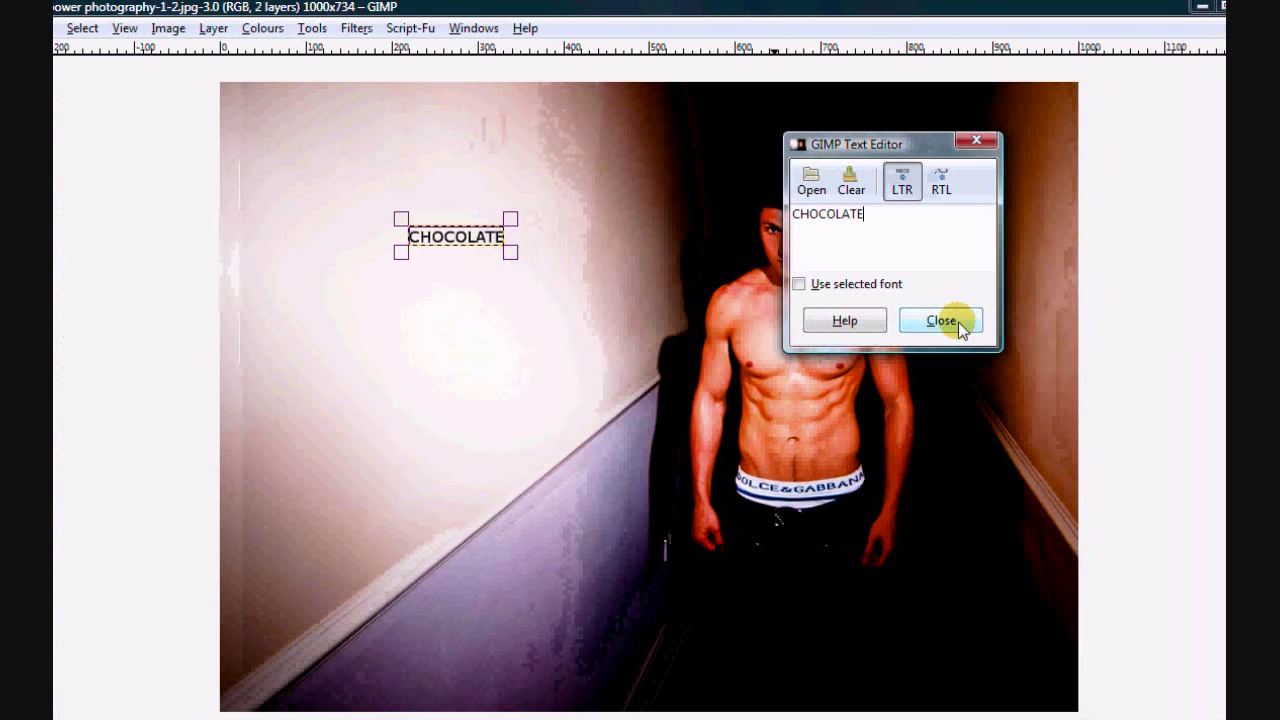
- Set the CHOCOLATE text to 65 px with letter spacing 12.0
{"action": "left_click", "coordinate": [1001, 320]}
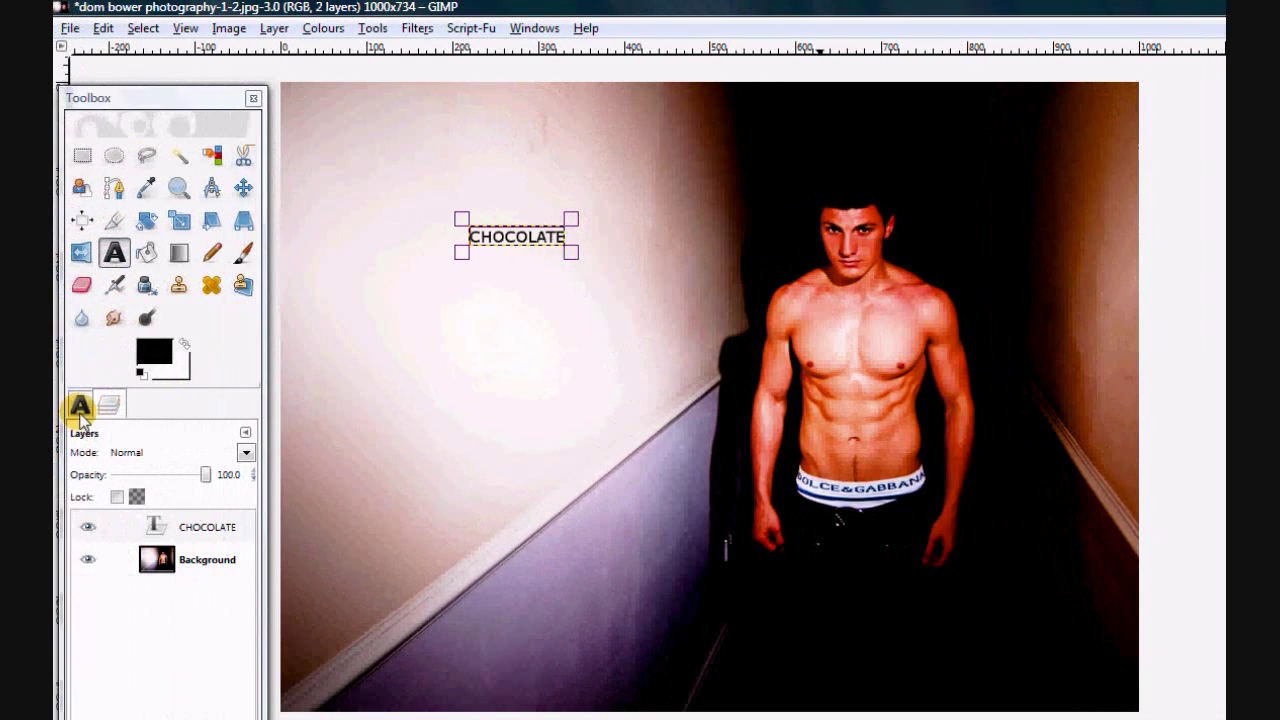
{"action": "left_click", "coordinate": [80, 406]}
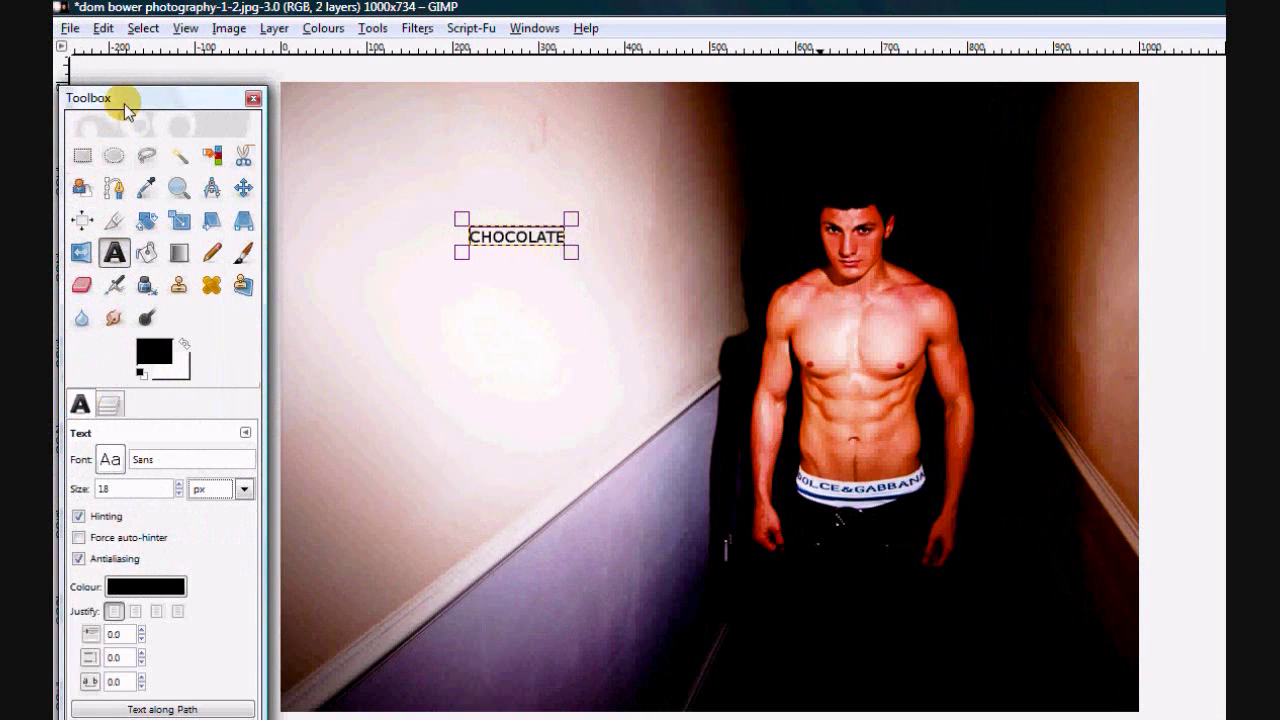
{"action": "left_click_drag", "start_coordinate": [126, 98], "coordinate": [129, 76]}
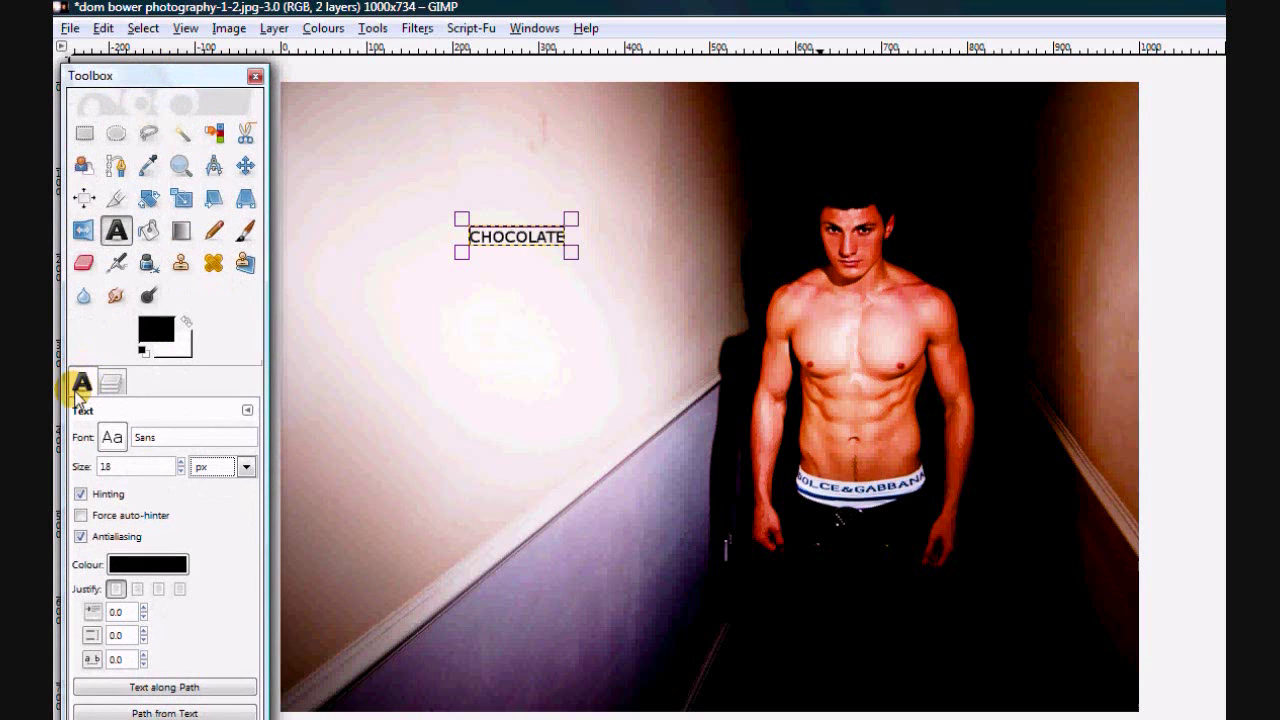
{"action": "left_click", "coordinate": [181, 462]}
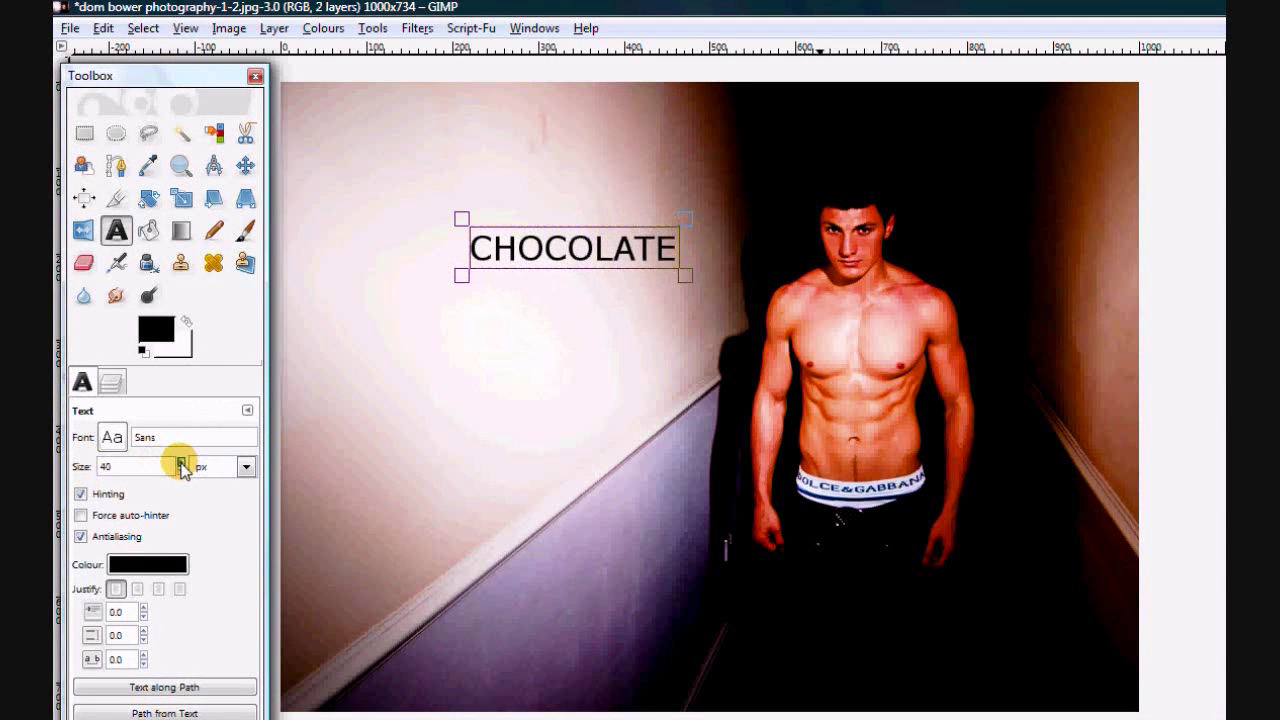
{"action": "left_click", "coordinate": [181, 462]}
{"action": "left_click", "coordinate": [181, 462]}
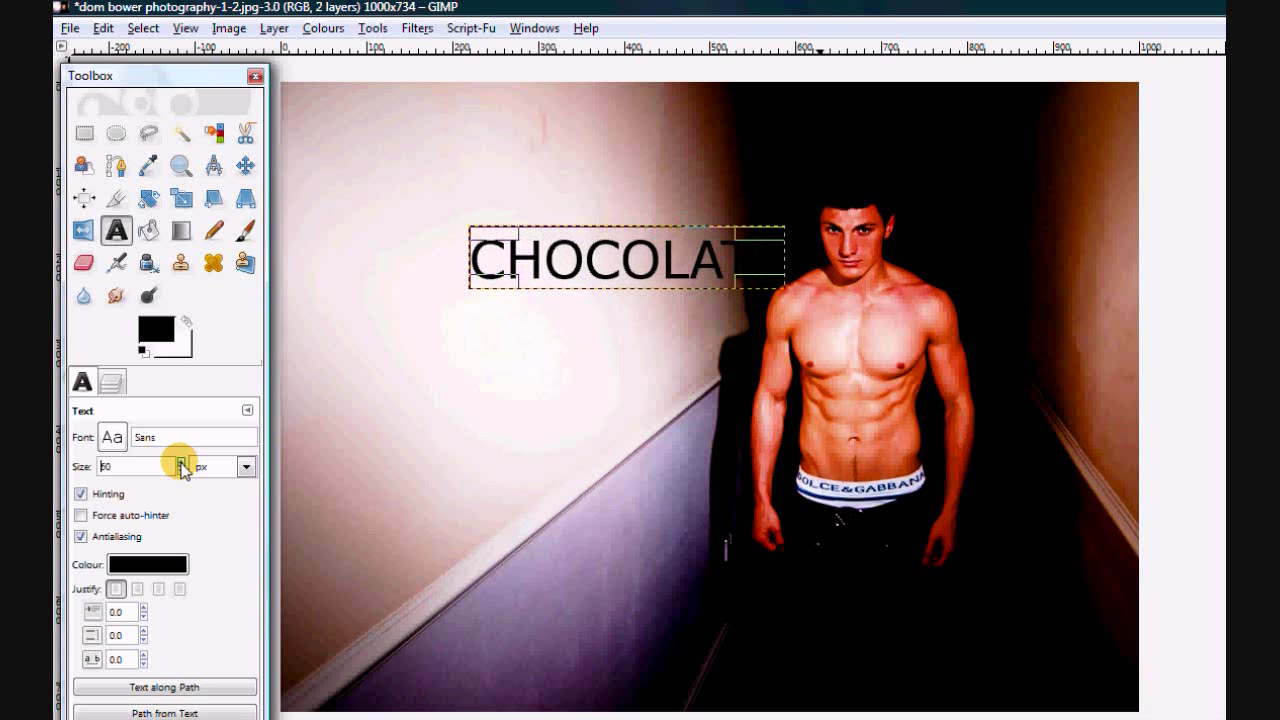
{"action": "left_click", "coordinate": [181, 462]}
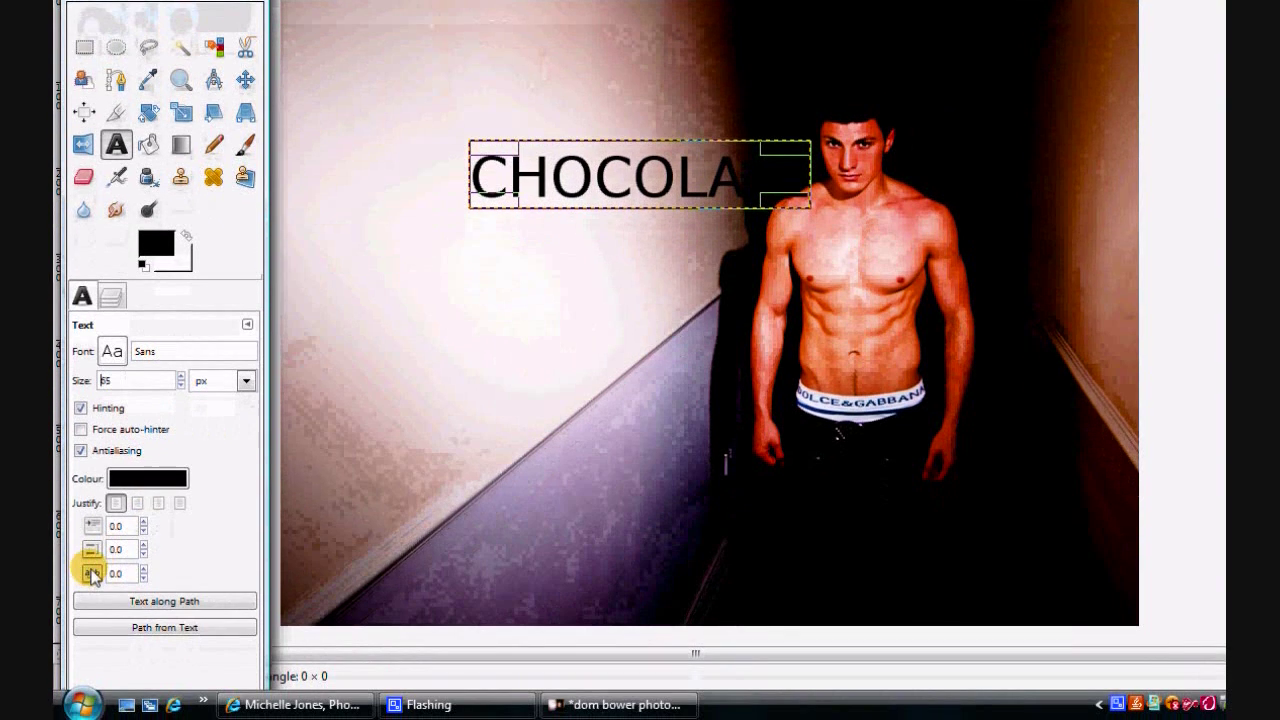
{"action": "left_click", "coordinate": [144, 573]}
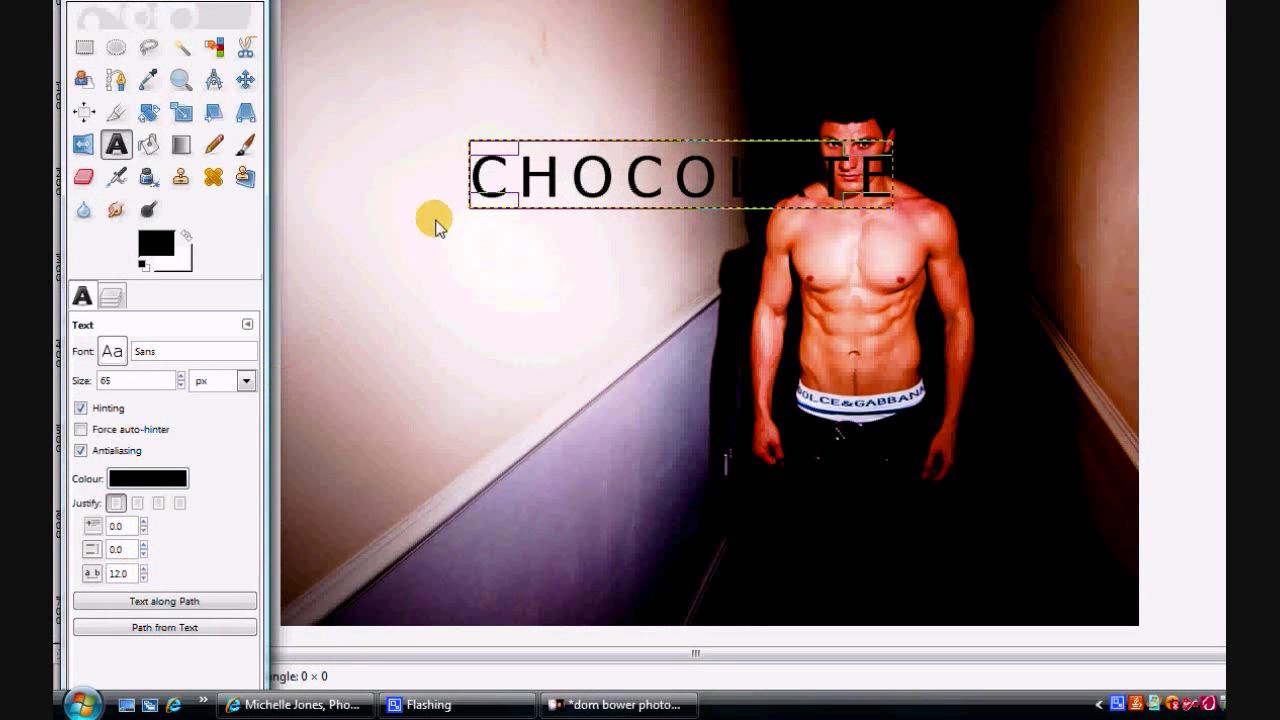
- Move the CHOCOLATE text further left onto the bright wall
{"action": "left_click", "coordinate": [634, 184]}
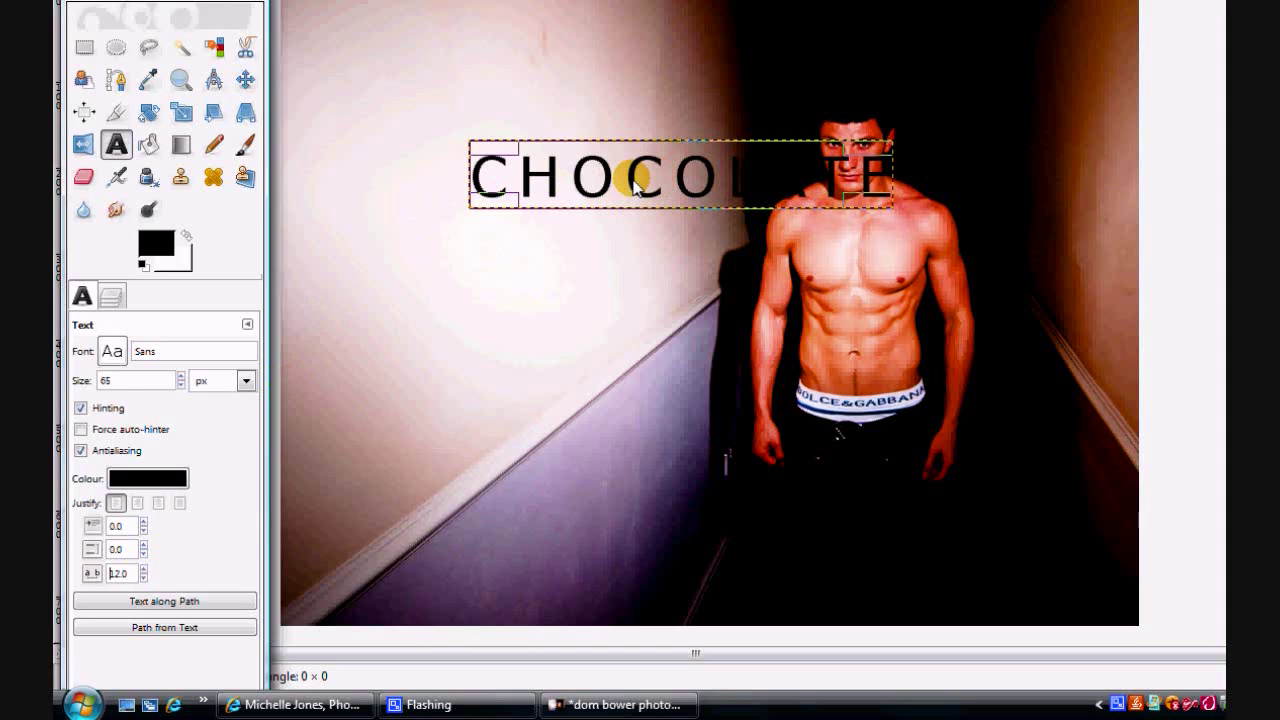
{"action": "left_click_drag", "start_coordinate": [634, 184], "coordinate": [489, 183]}
{"action": "left_click", "coordinate": [1003, 236]}
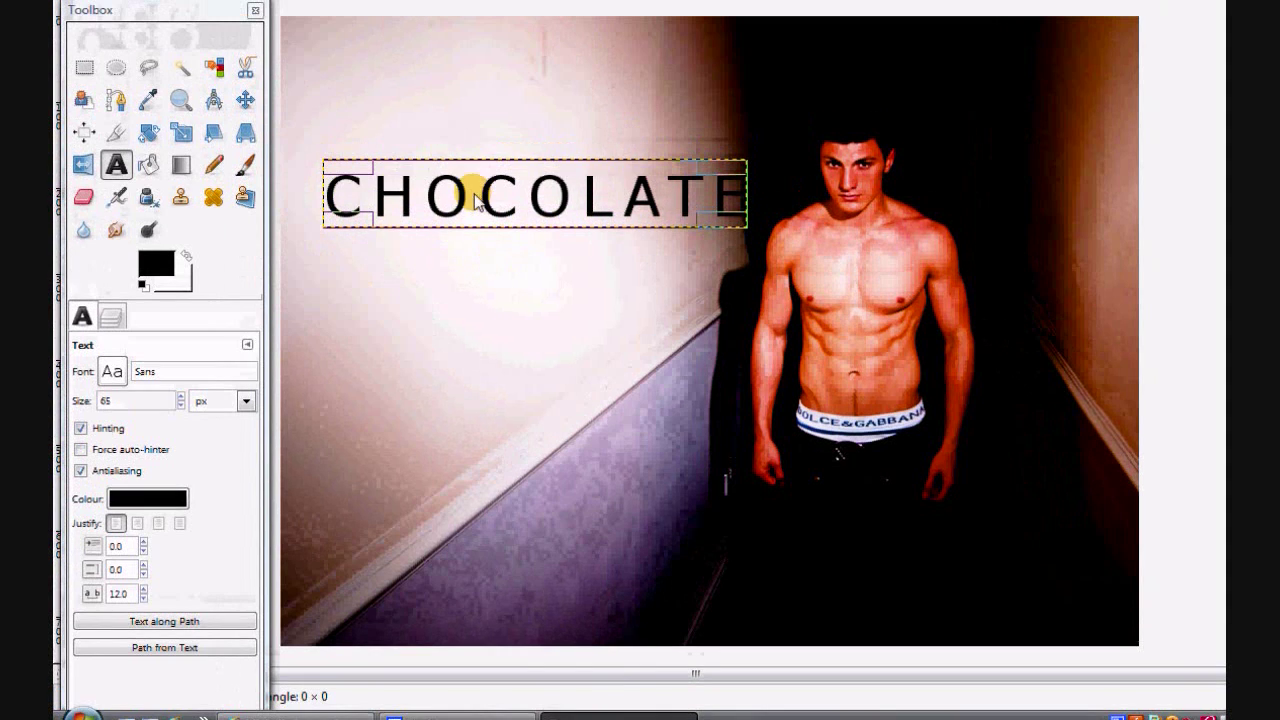
- Duplicate the CHOCOLATE text layer, keeping the copy's name CHOCOLATE#1
{"action": "left_click", "coordinate": [113, 318]}
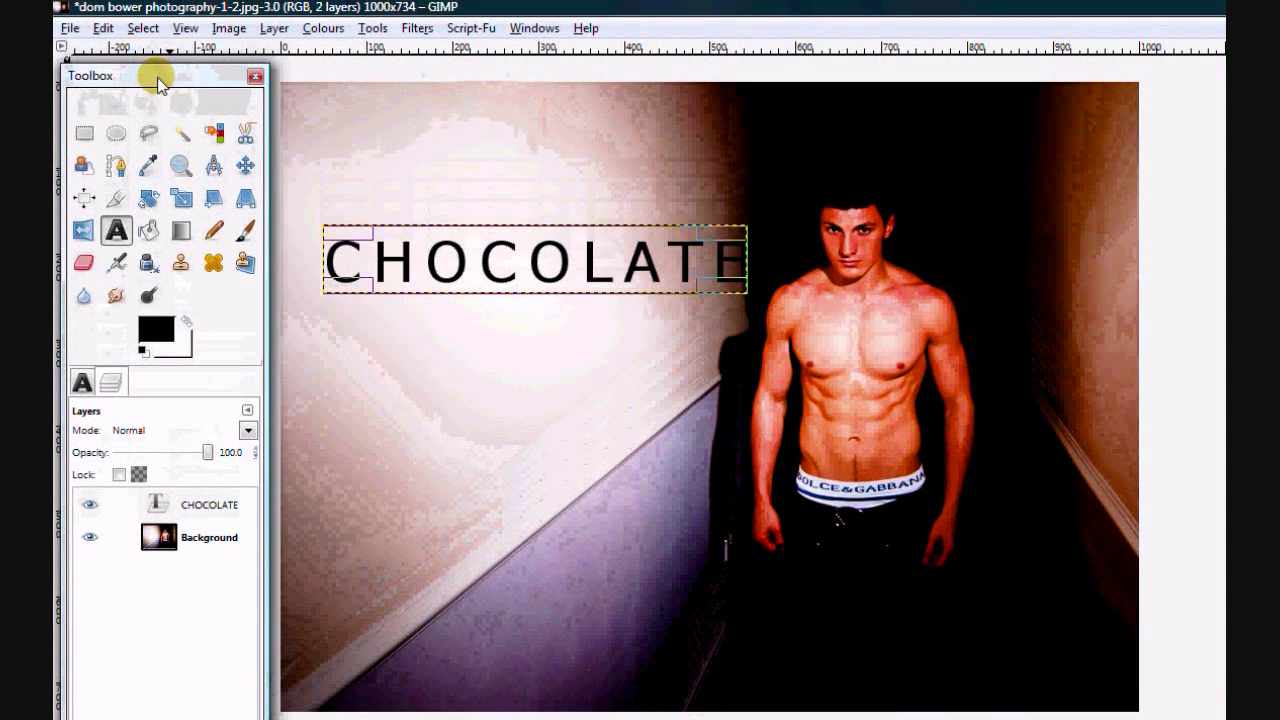
{"action": "left_click_drag", "start_coordinate": [158, 82], "coordinate": [168, 5]}
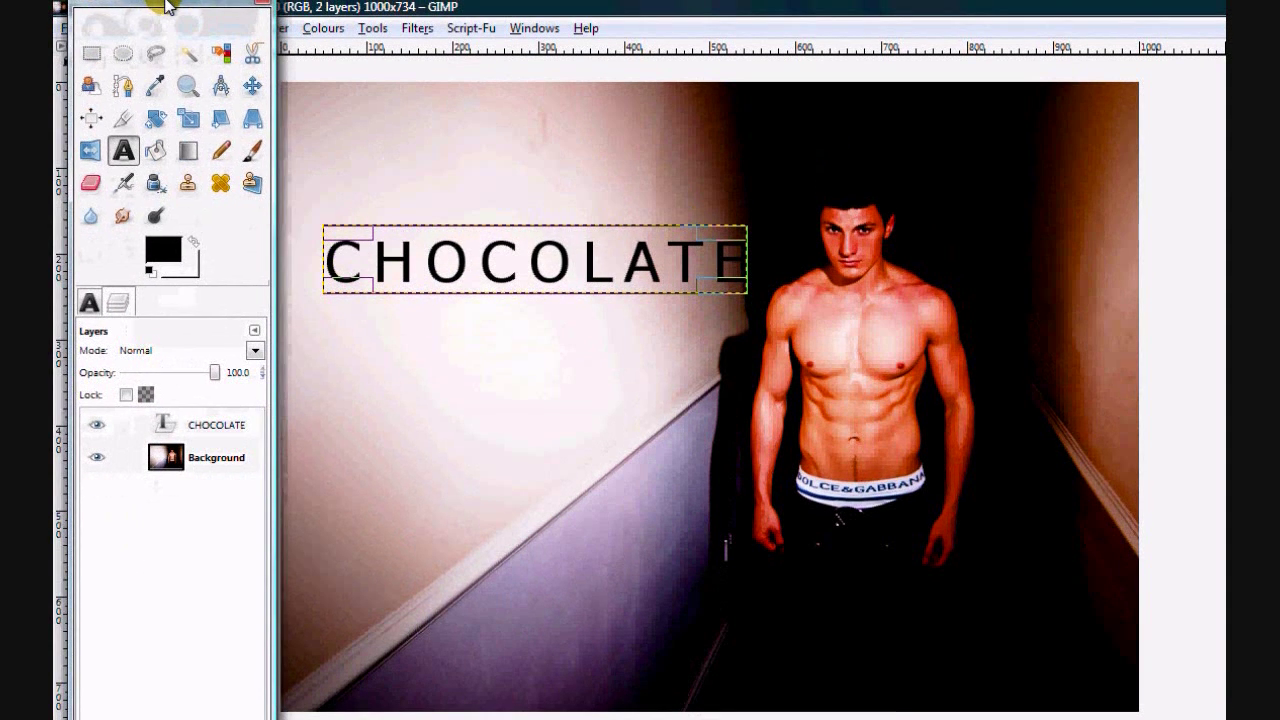
{"action": "left_click", "coordinate": [481, 278]}
{"action": "left_click", "coordinate": [436, 266]}
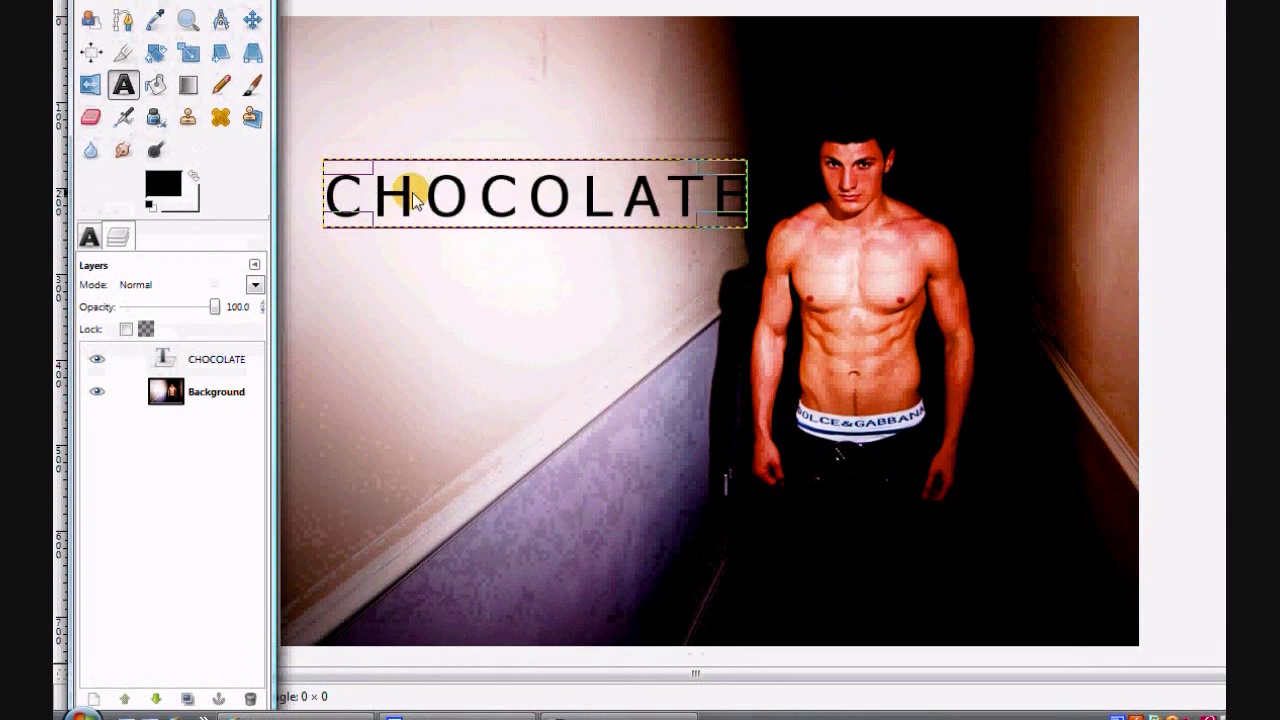
{"action": "left_click", "coordinate": [195, 342]}
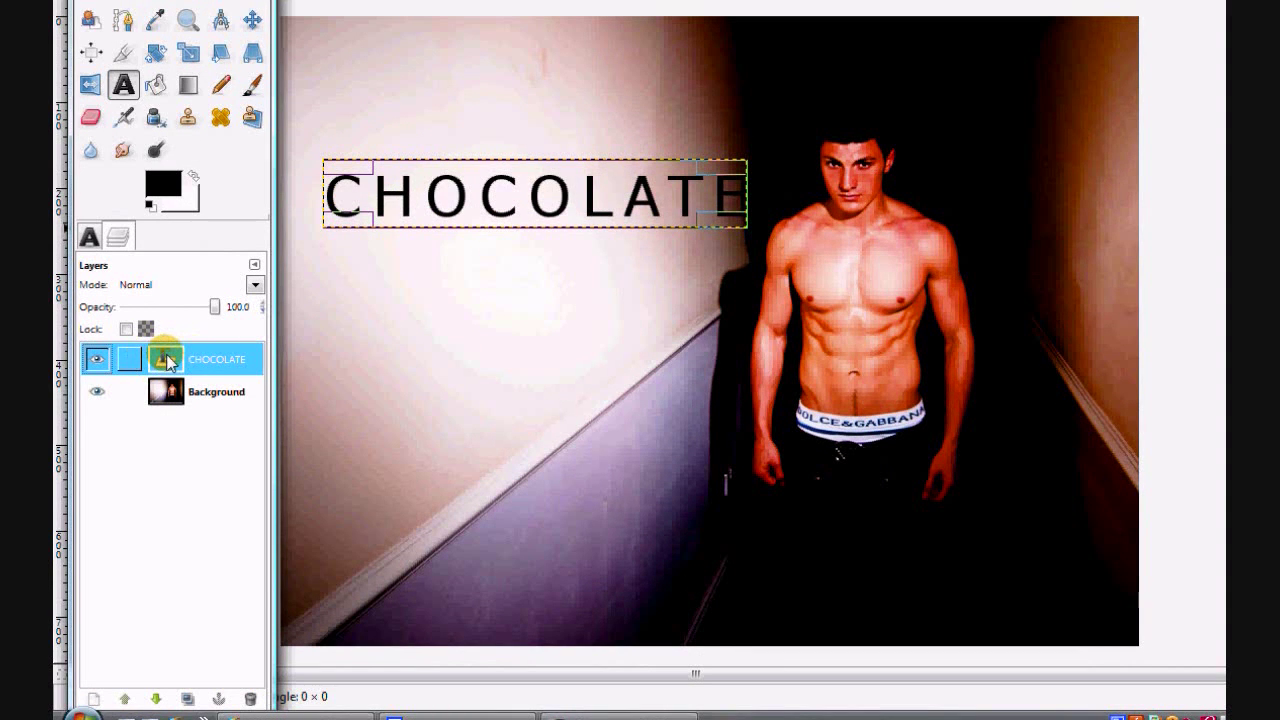
{"action": "right_click", "coordinate": [167, 358]}
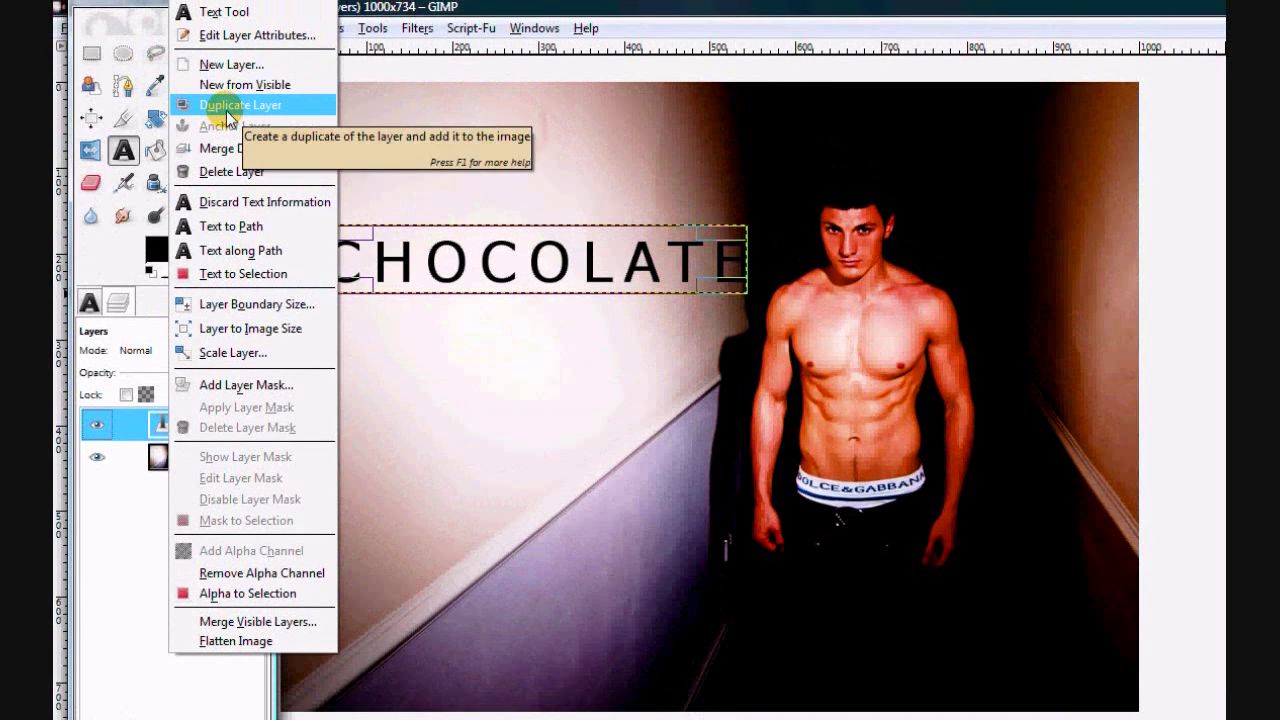
{"action": "left_click", "coordinate": [228, 108]}
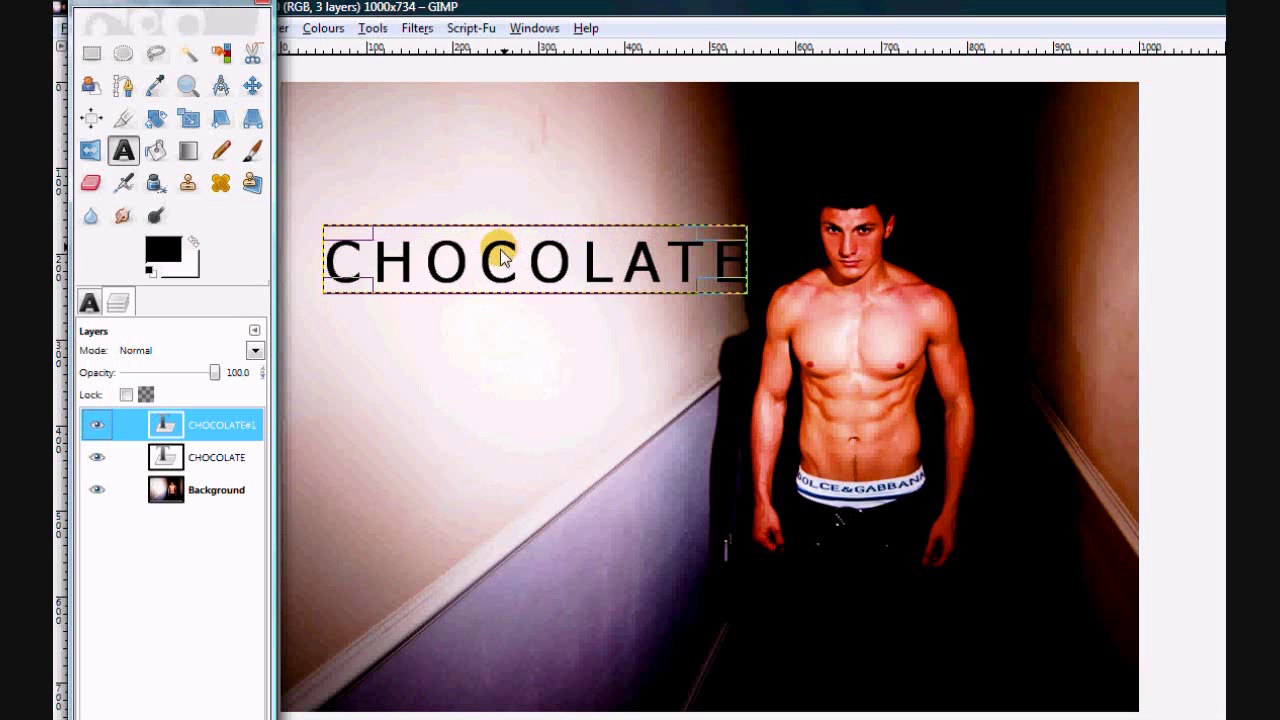
{"action": "left_click", "coordinate": [228, 420]}
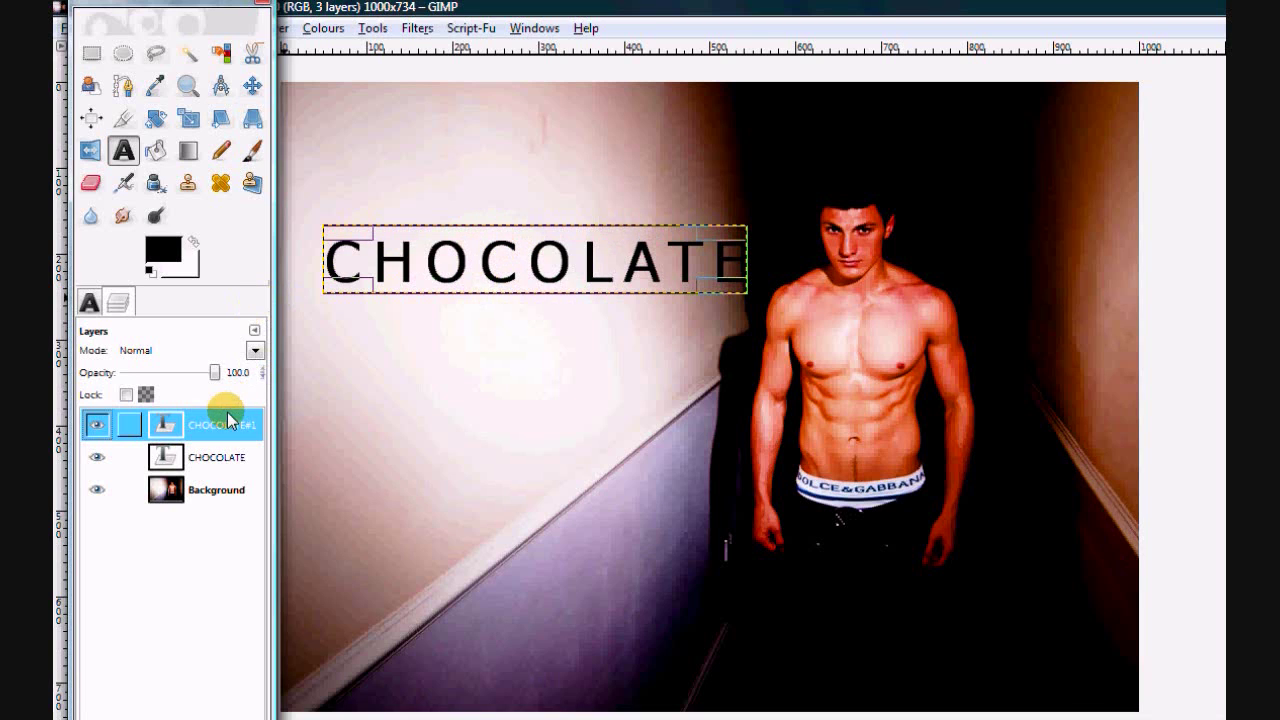
{"action": "double_click", "coordinate": [216, 428]}
{"action": "left_click", "coordinate": [170, 422]}
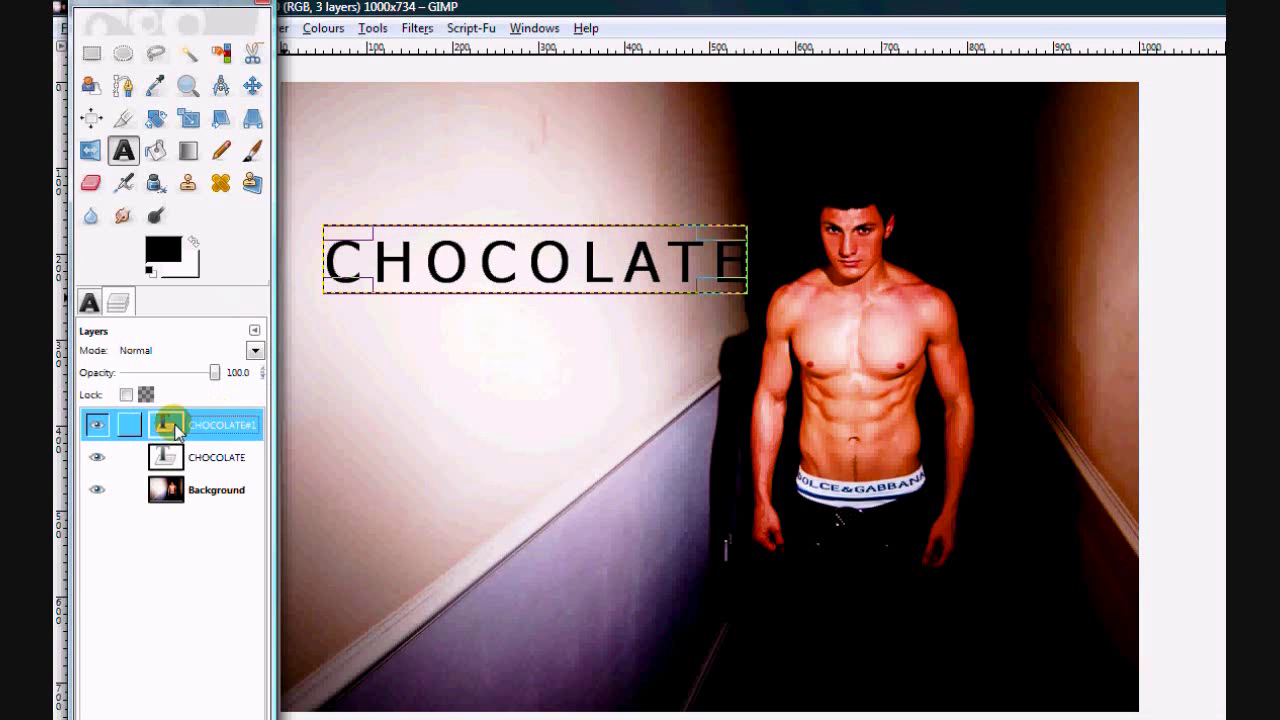
- Recolour the CHOCOLATE#1 copy's text from black to bright red f40808
{"action": "left_click", "coordinate": [88, 302]}
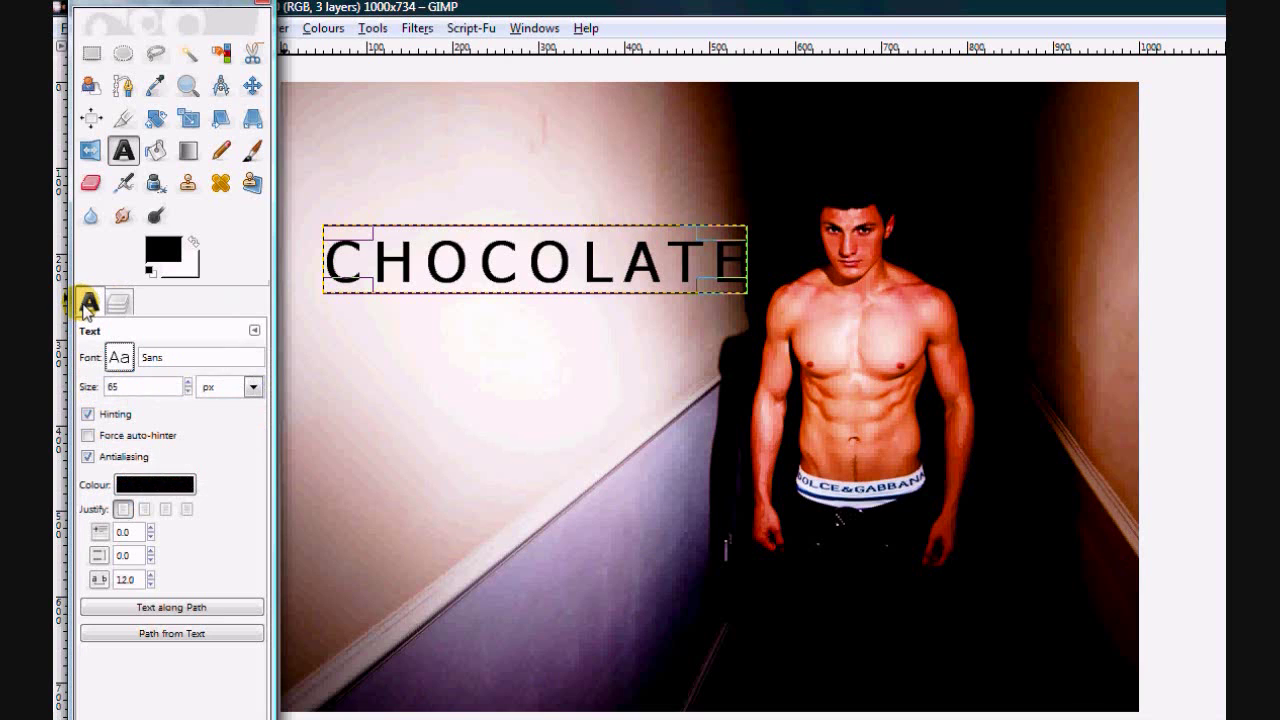
{"action": "left_click", "coordinate": [163, 487]}
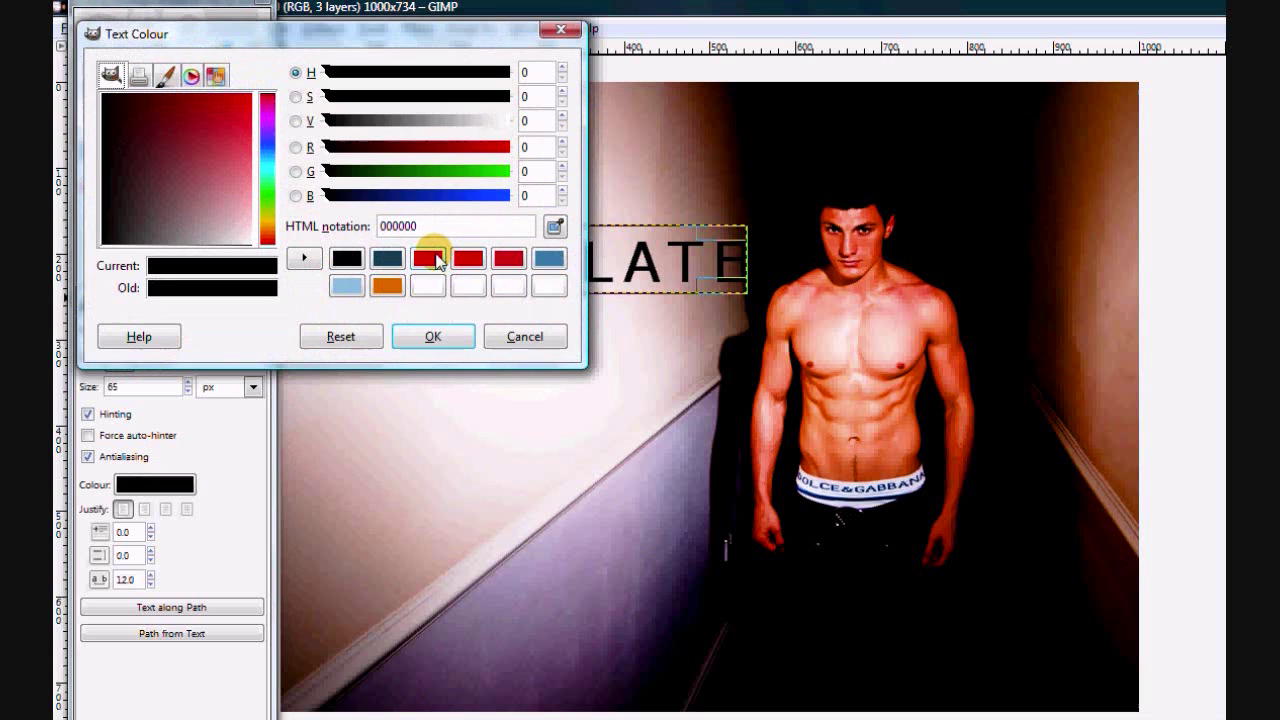
{"action": "left_click", "coordinate": [437, 262]}
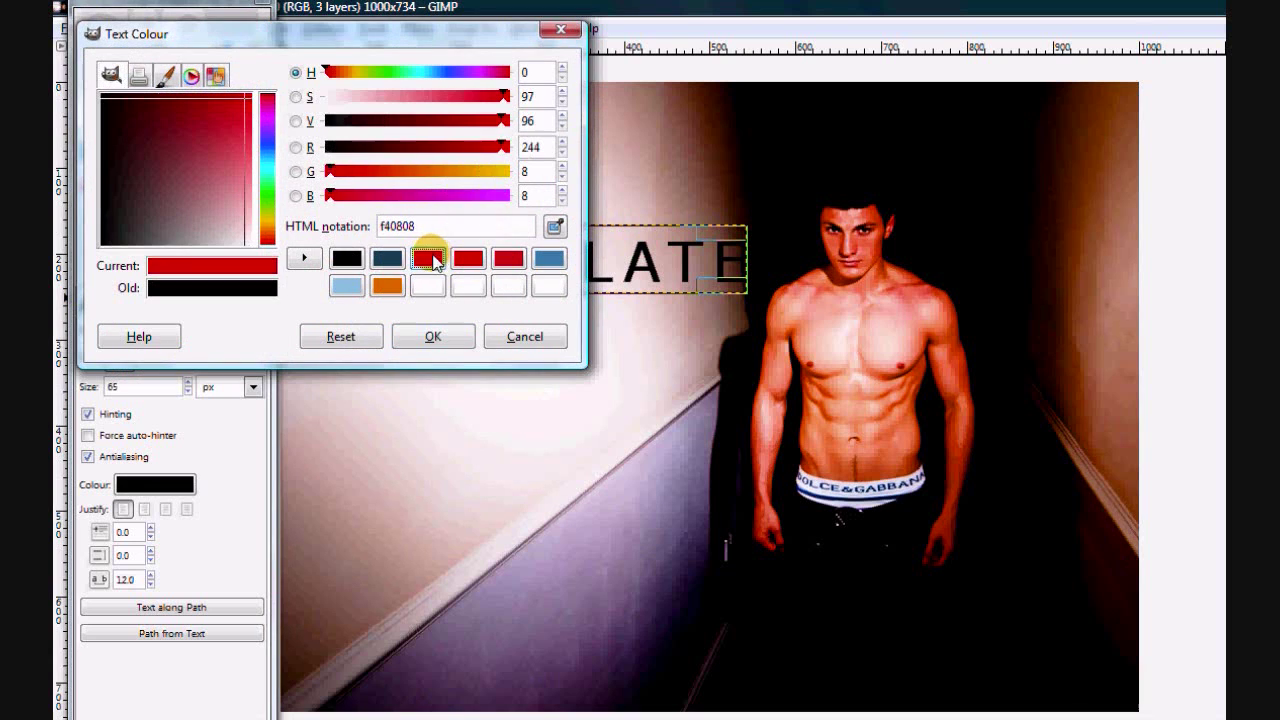
{"action": "left_click", "coordinate": [432, 338]}
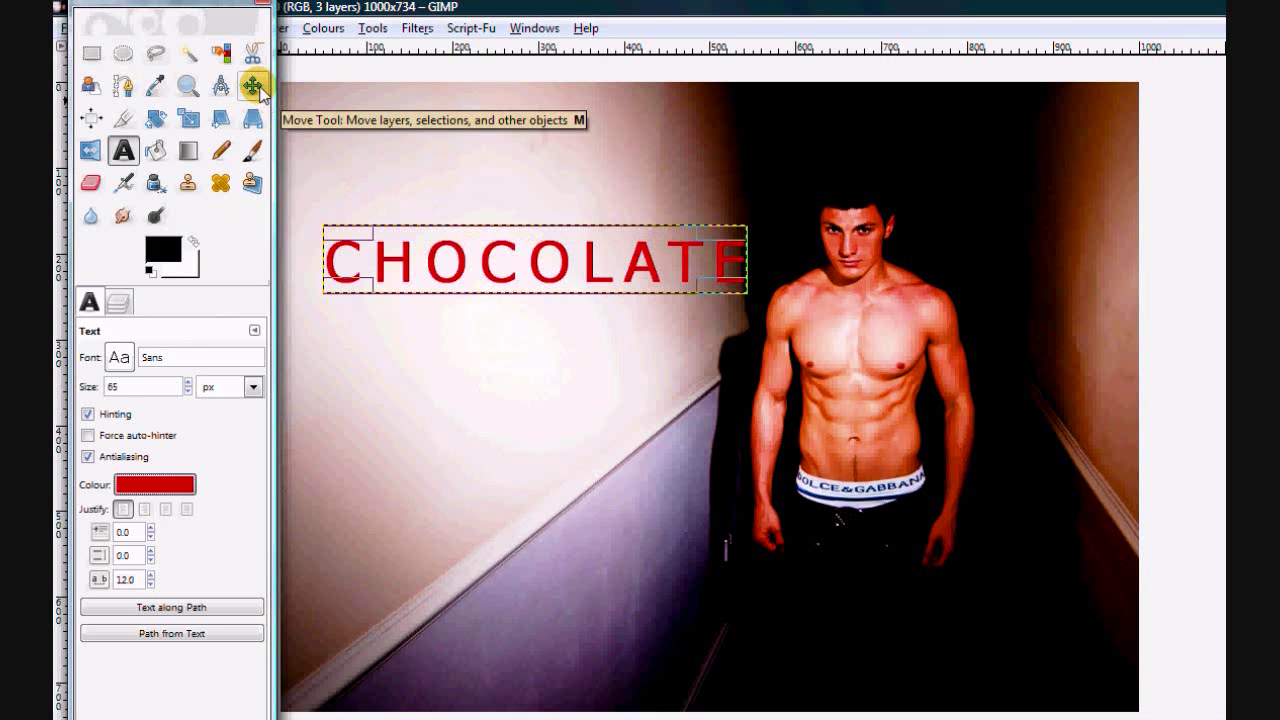
- Lower the red CHOCOLATE#1 layer beneath the black CHOCOLATE layer in the Layers panel
{"action": "left_click", "coordinate": [118, 302]}
{"action": "left_click", "coordinate": [183, 425]}
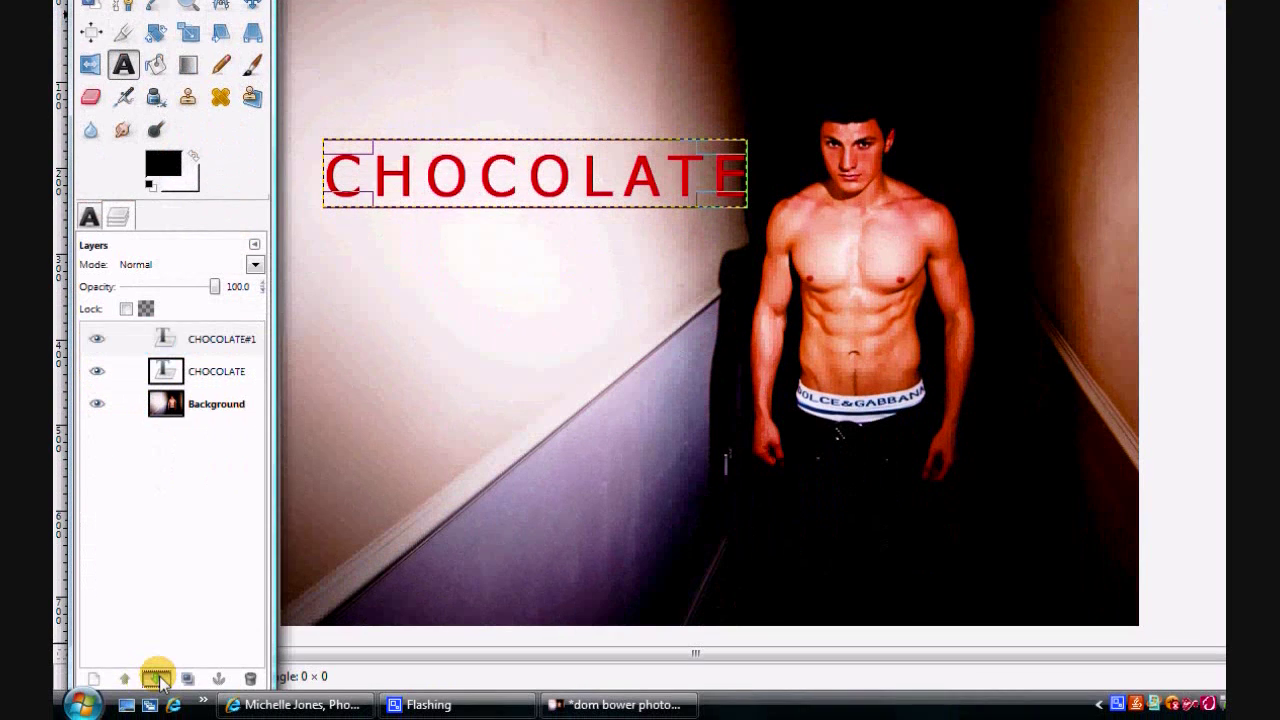
{"action": "left_click", "coordinate": [155, 678]}
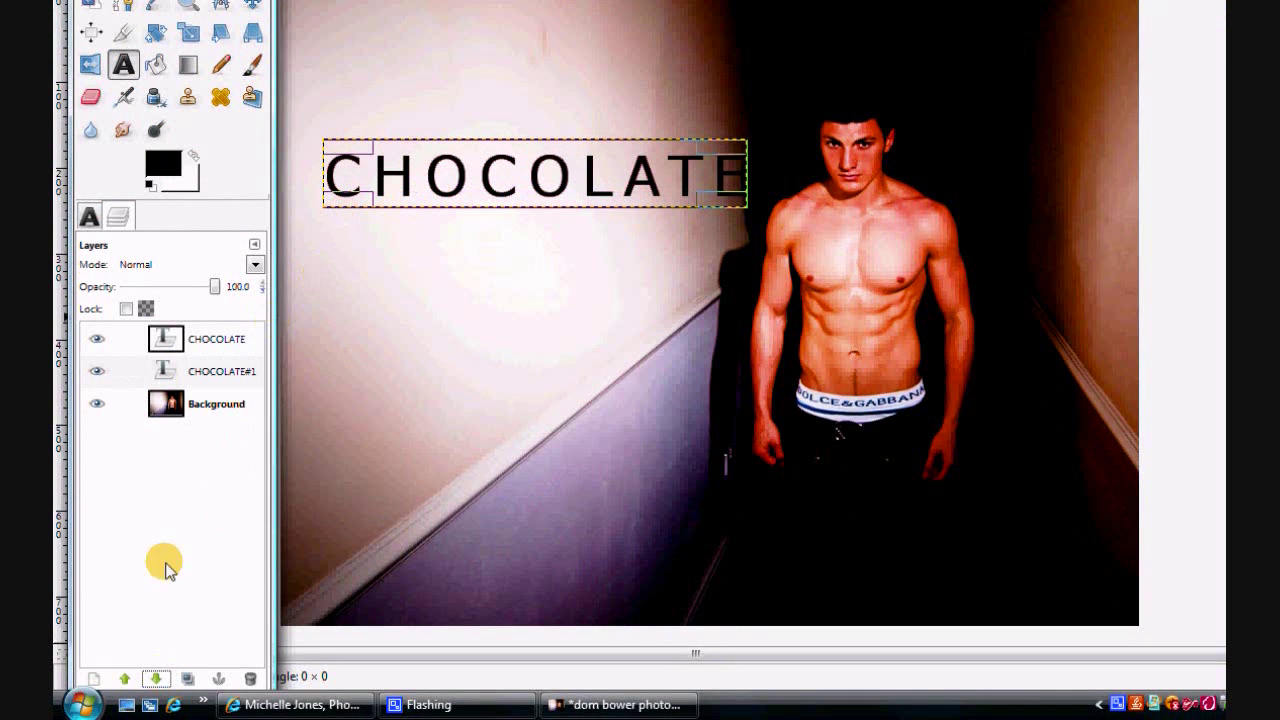
{"action": "left_click", "coordinate": [125, 679]}
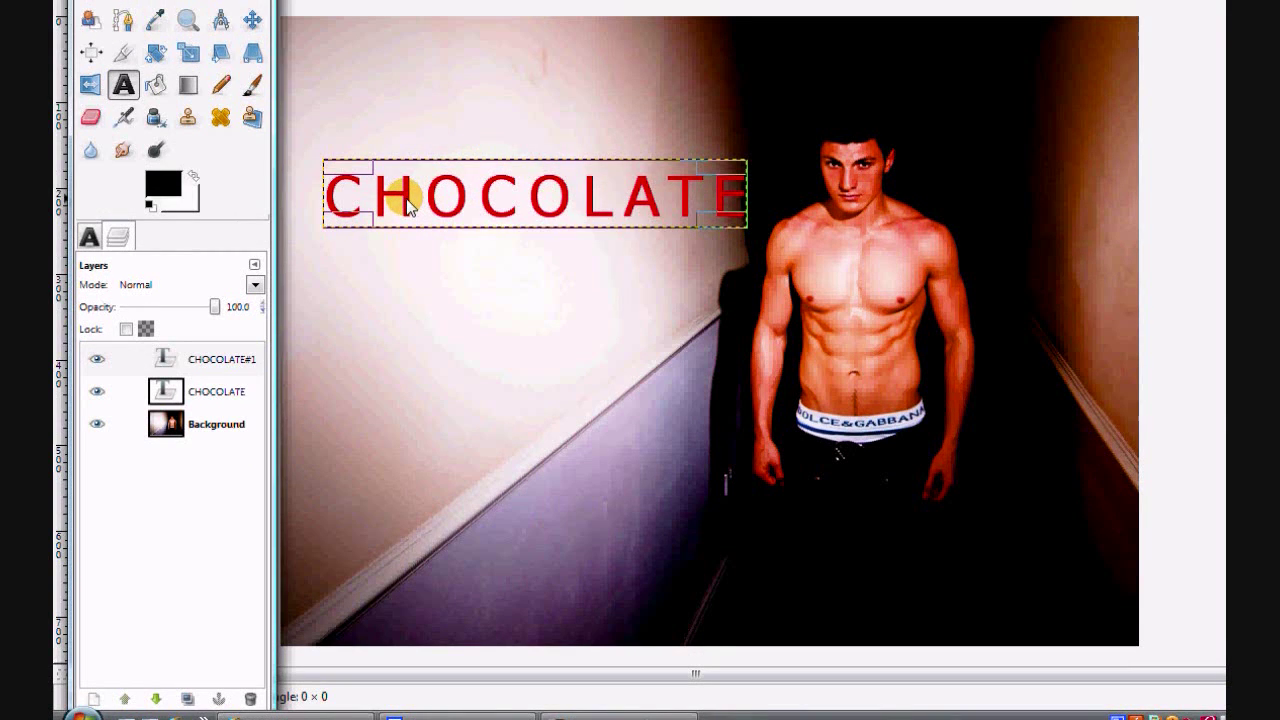
{"action": "left_click", "coordinate": [408, 200]}
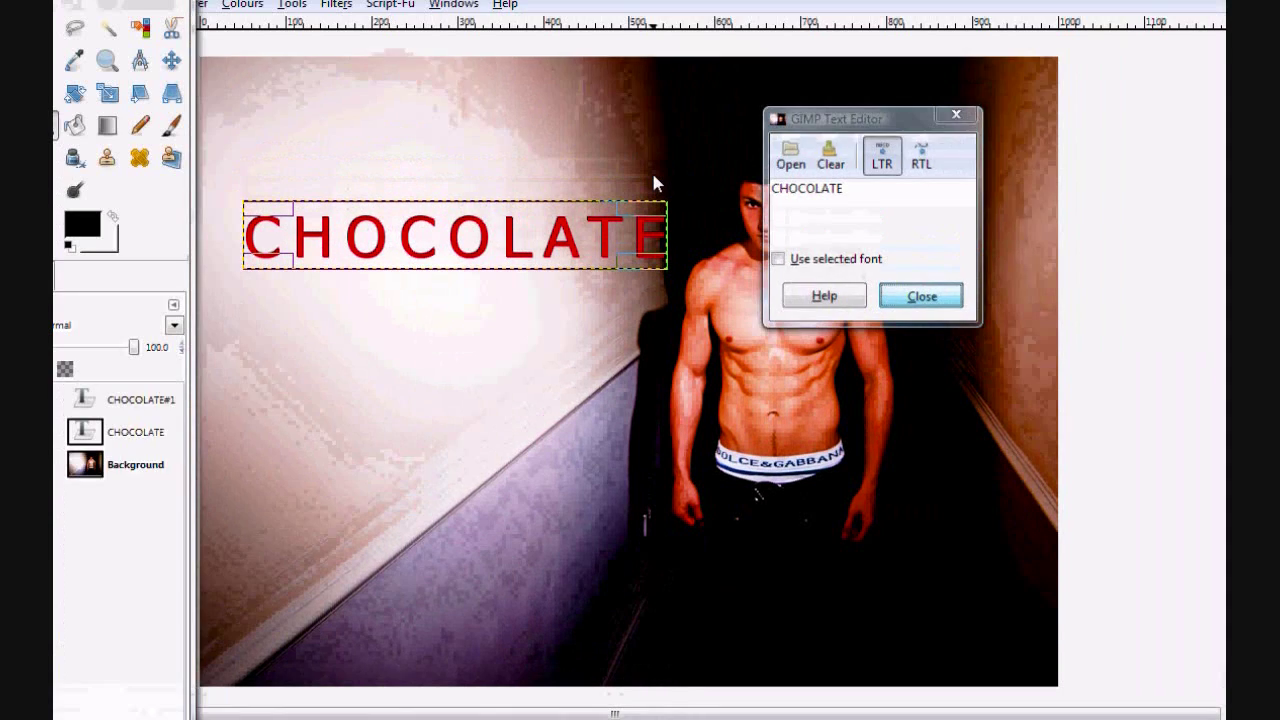
{"action": "key", "text": "Escape"}
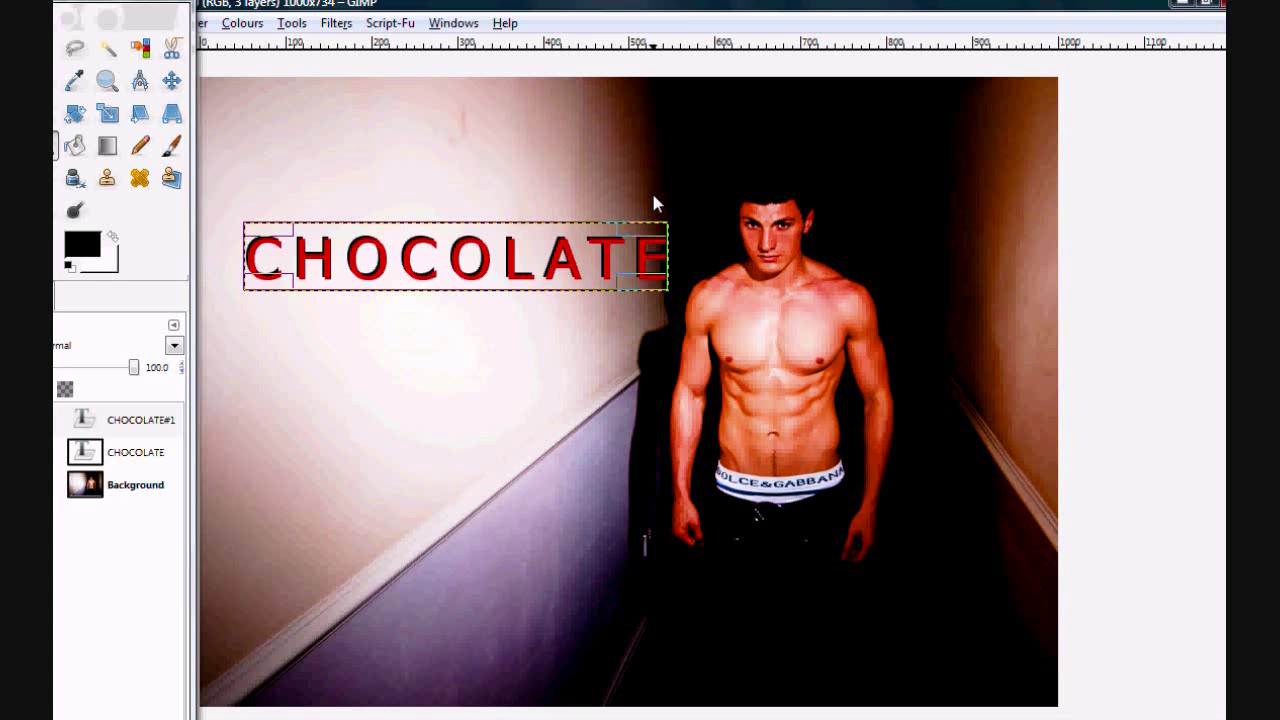
{"action": "left_click", "coordinate": [130, 421]}
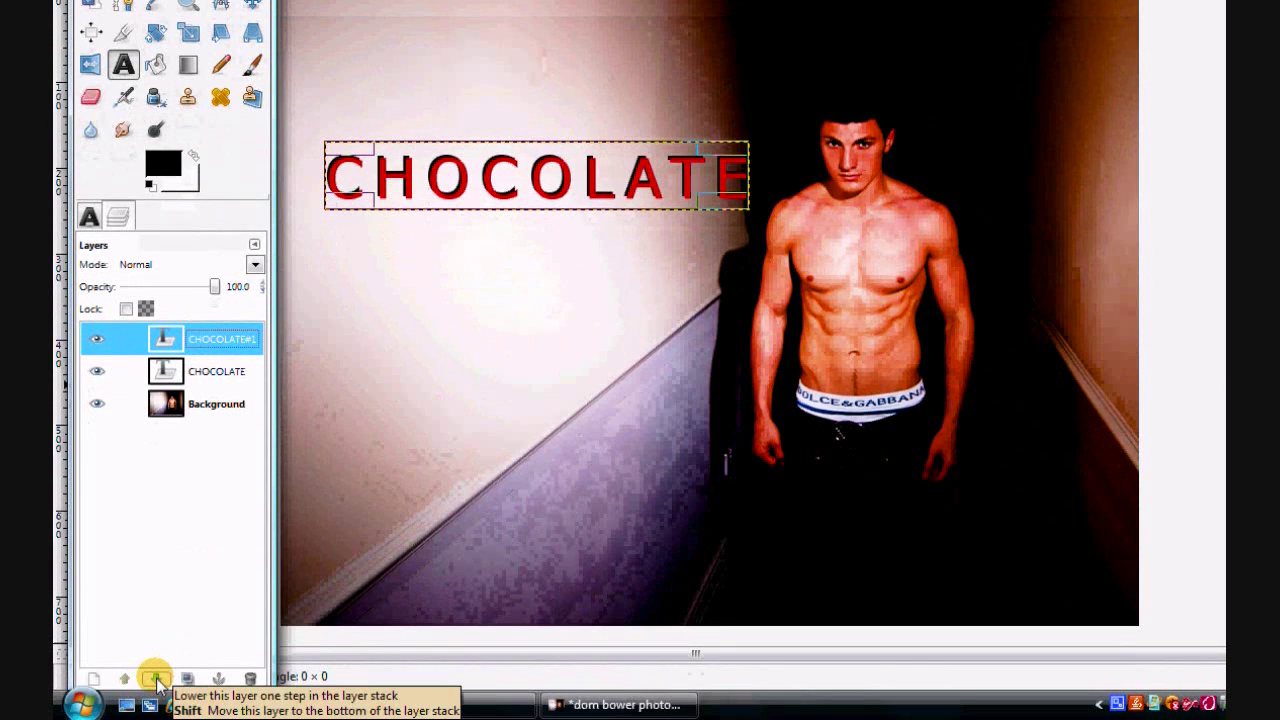
{"action": "left_click", "coordinate": [157, 681]}
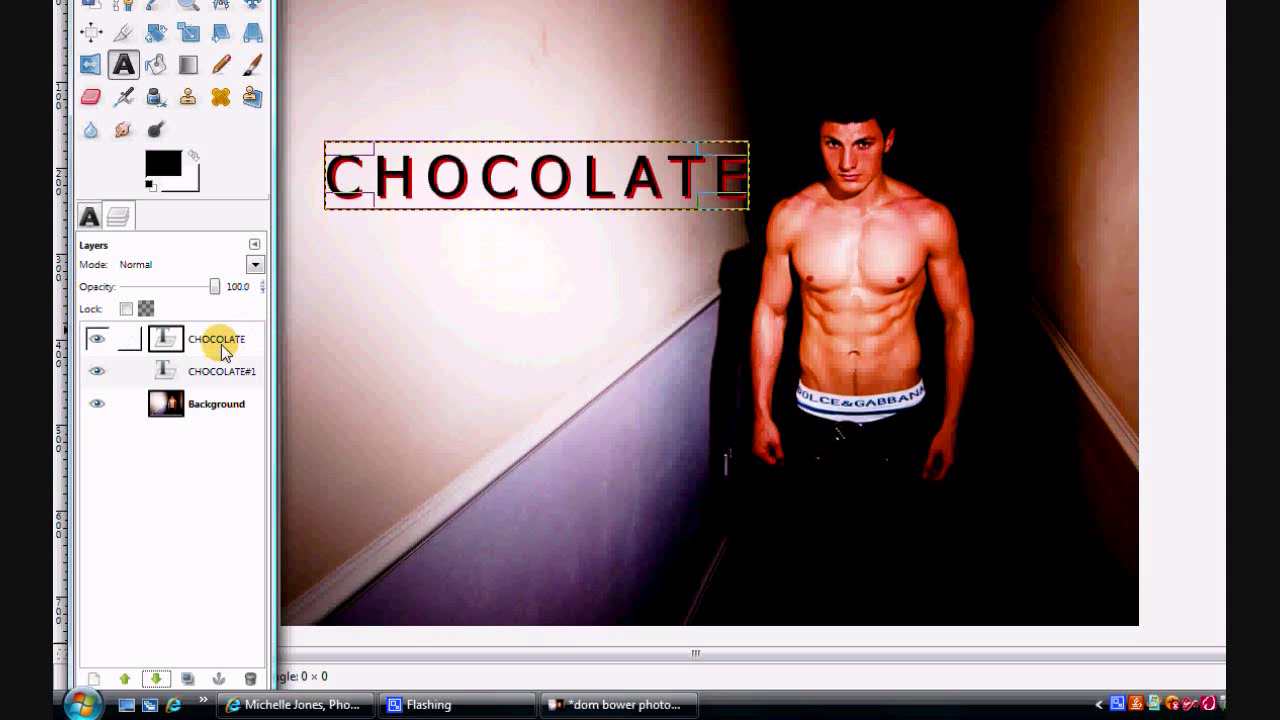
{"action": "left_click", "coordinate": [221, 369]}
{"action": "key", "text": "Page_Up"}
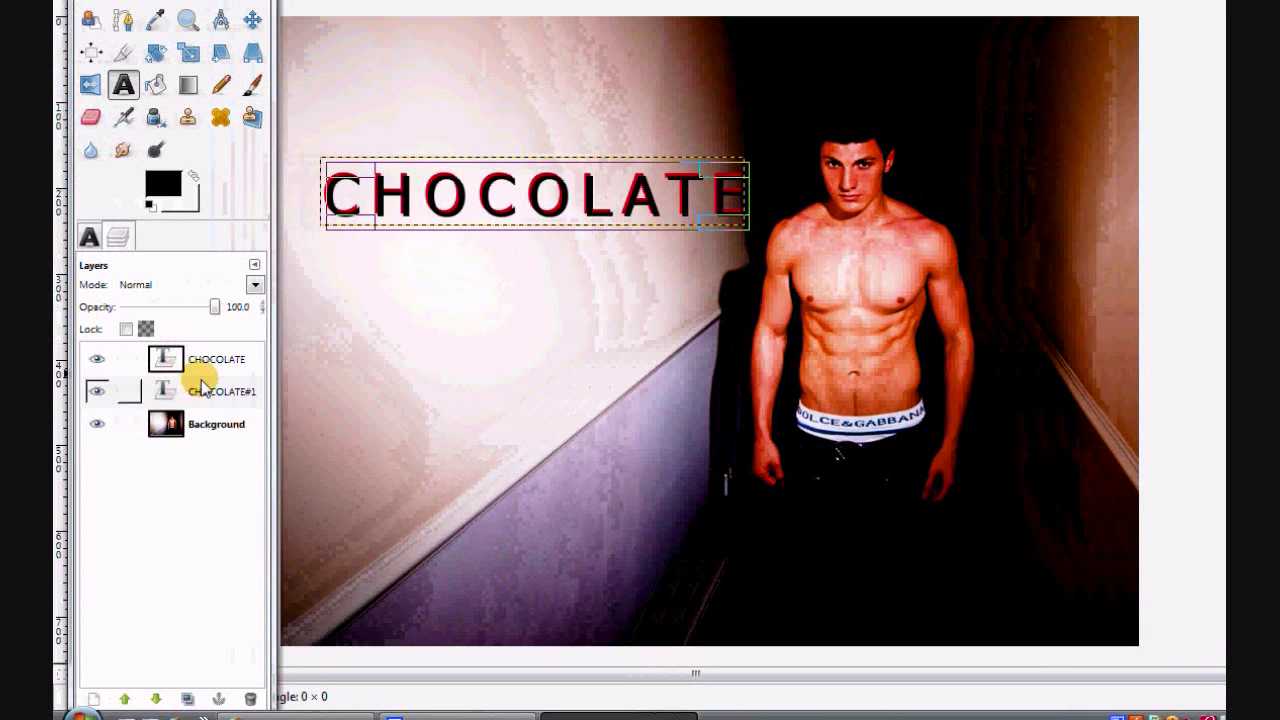
{"action": "left_click", "coordinate": [209, 390]}
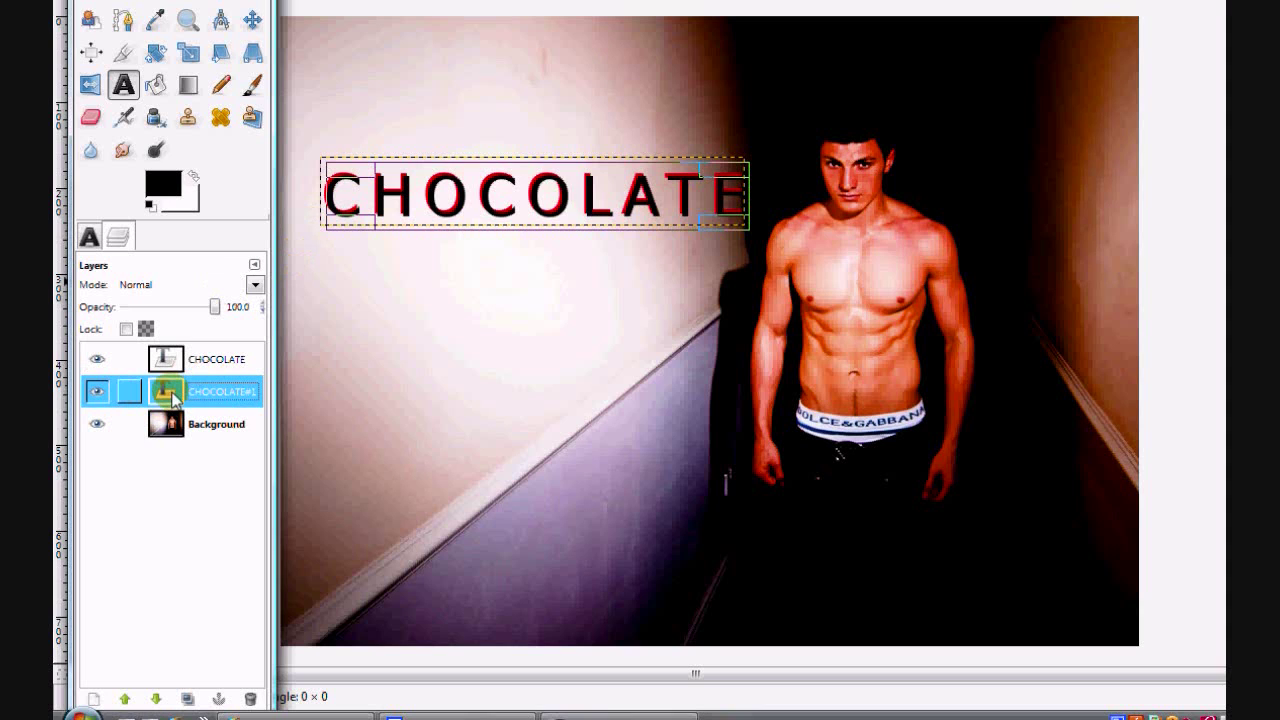
- Hide black CHOCOLATE, Gaussian-blur red CHOCOLATE#1 by 8 px, and lower its opacity to 76.4
{"action": "left_click", "coordinate": [97, 359]}
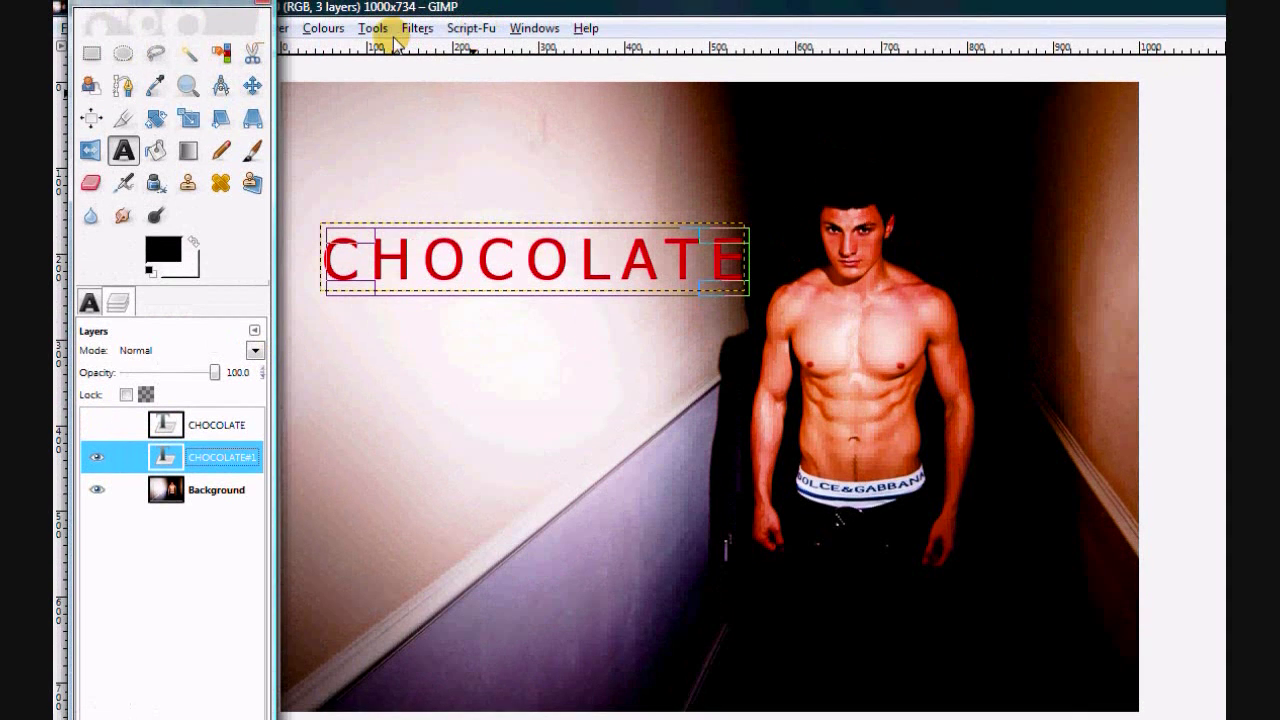
{"action": "left_click", "coordinate": [416, 28]}
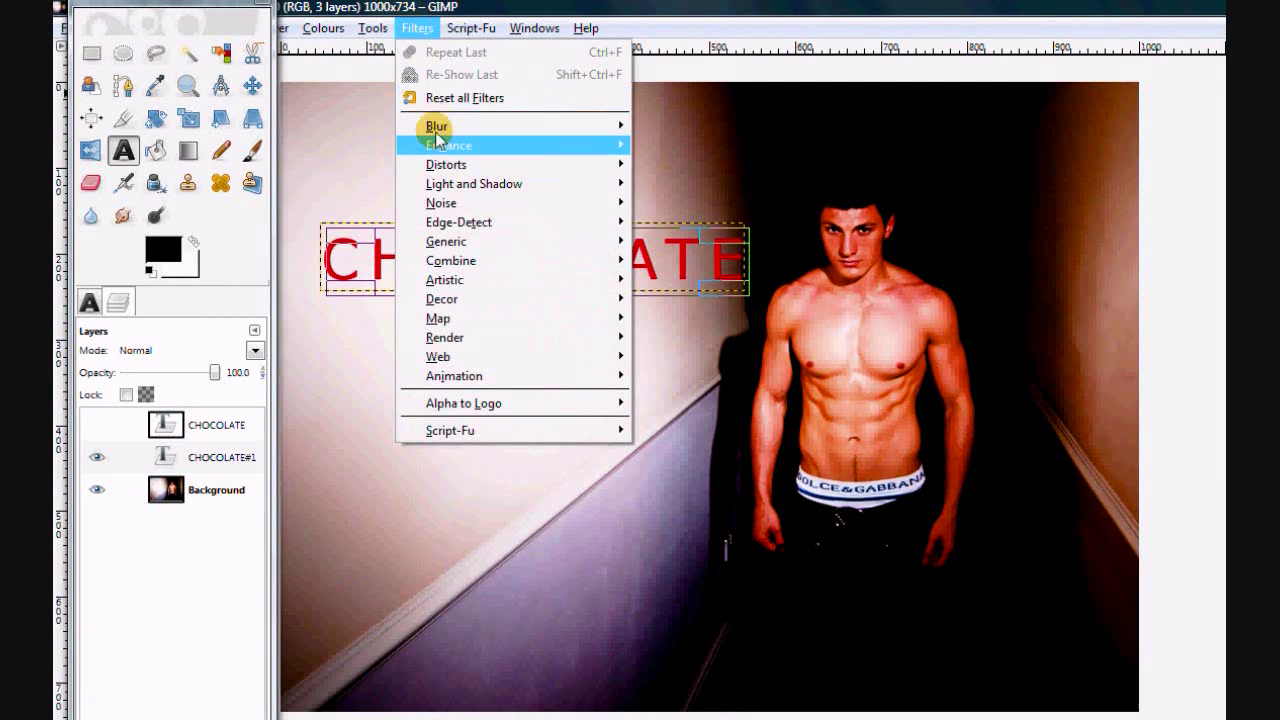
{"action": "mouse_move", "coordinate": [429, 126]}
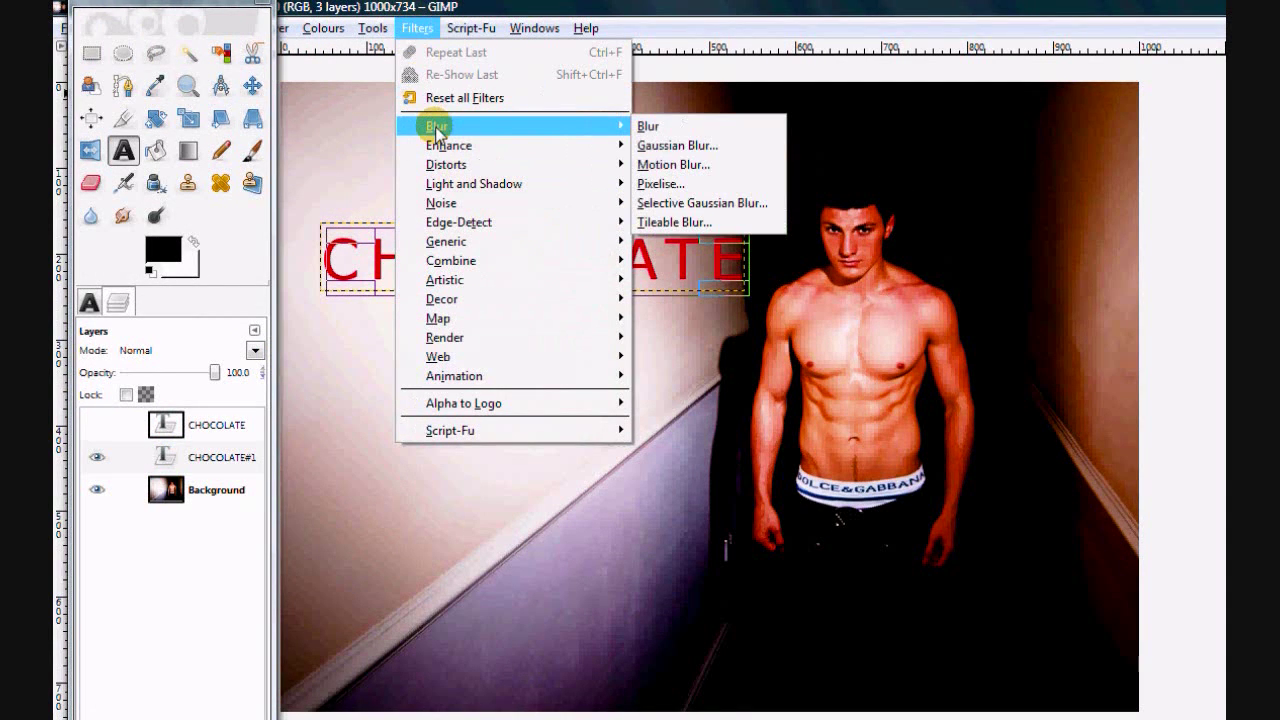
{"action": "left_click", "coordinate": [660, 147]}
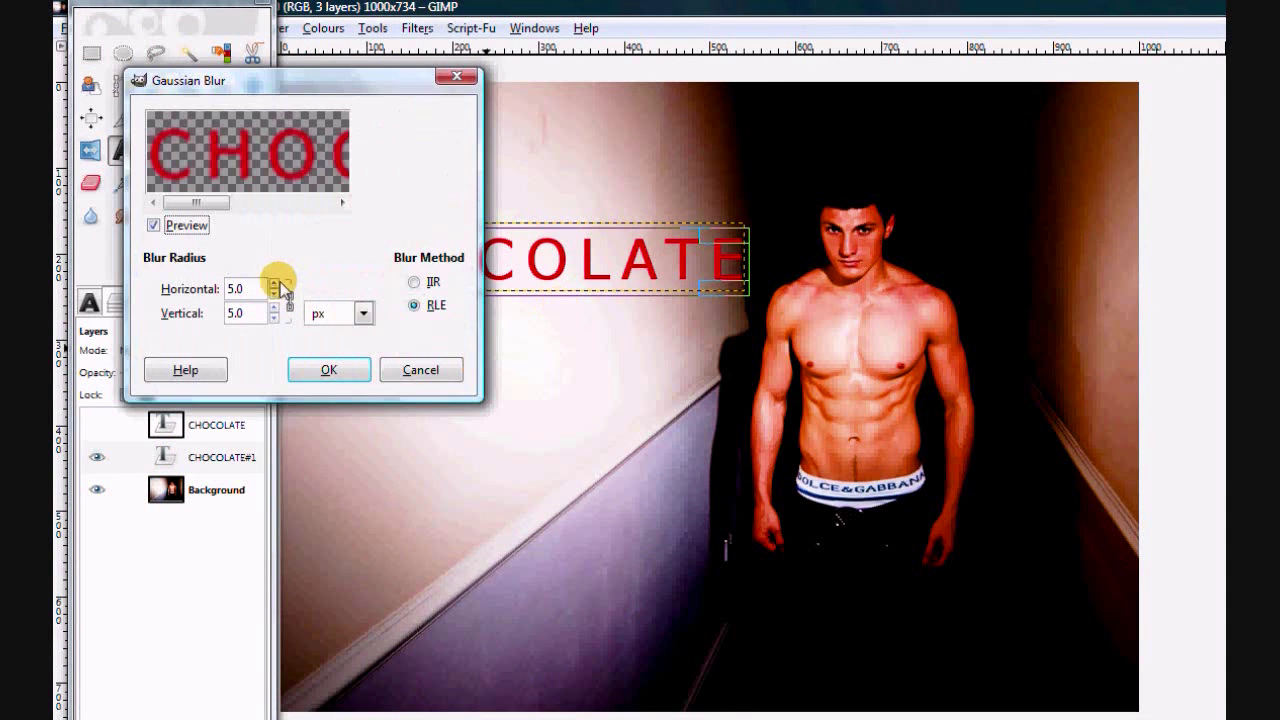
{"action": "left_click", "coordinate": [274, 286]}
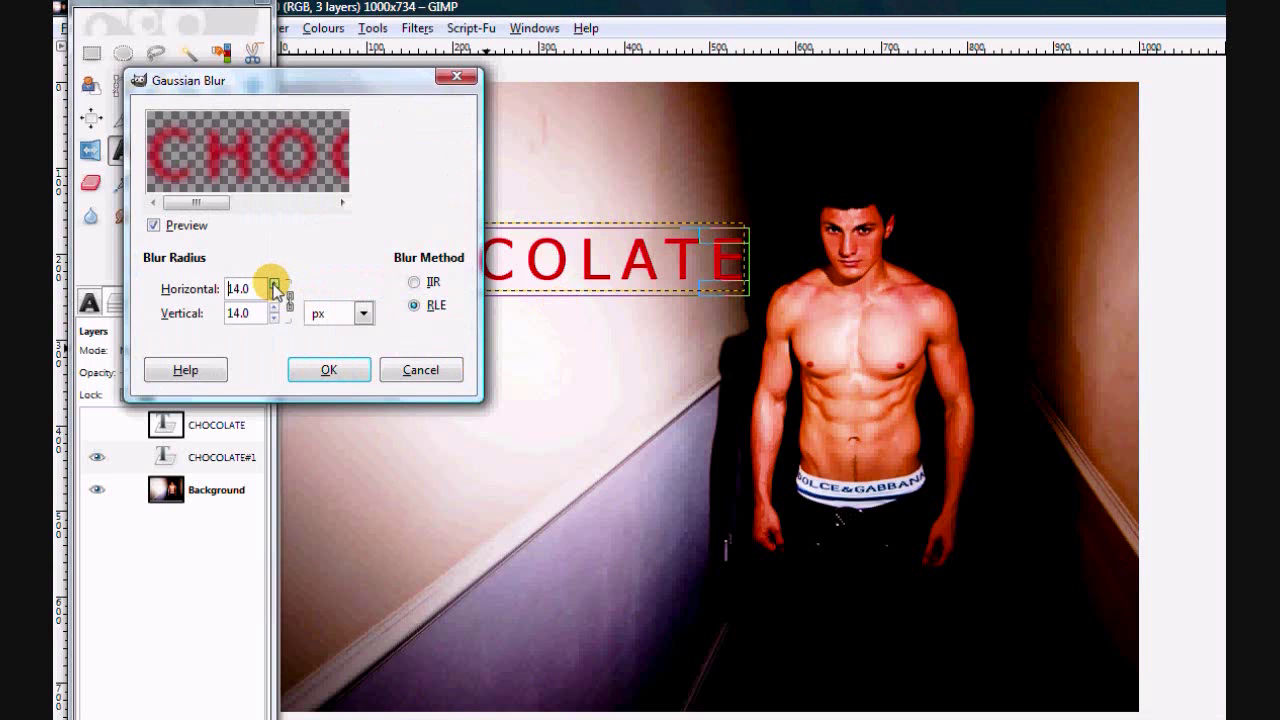
{"action": "left_click", "coordinate": [275, 294]}
{"action": "left_click", "coordinate": [275, 294]}
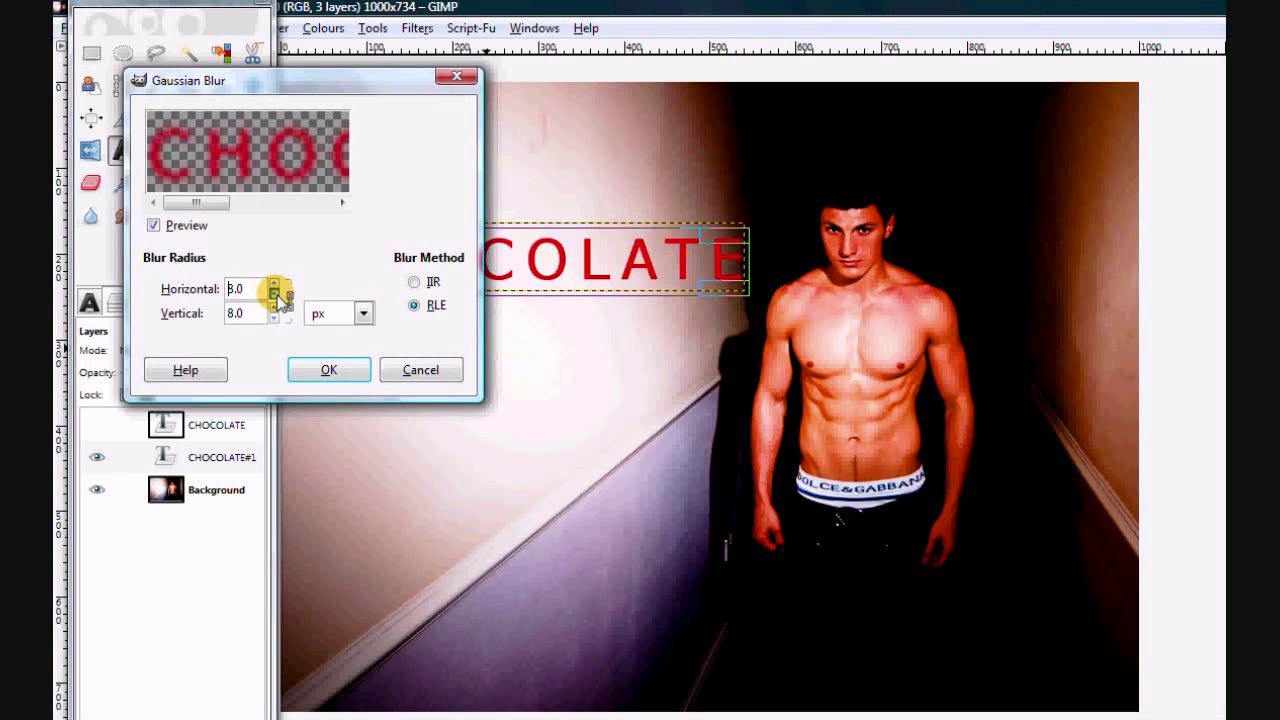
{"action": "left_click", "coordinate": [320, 374]}
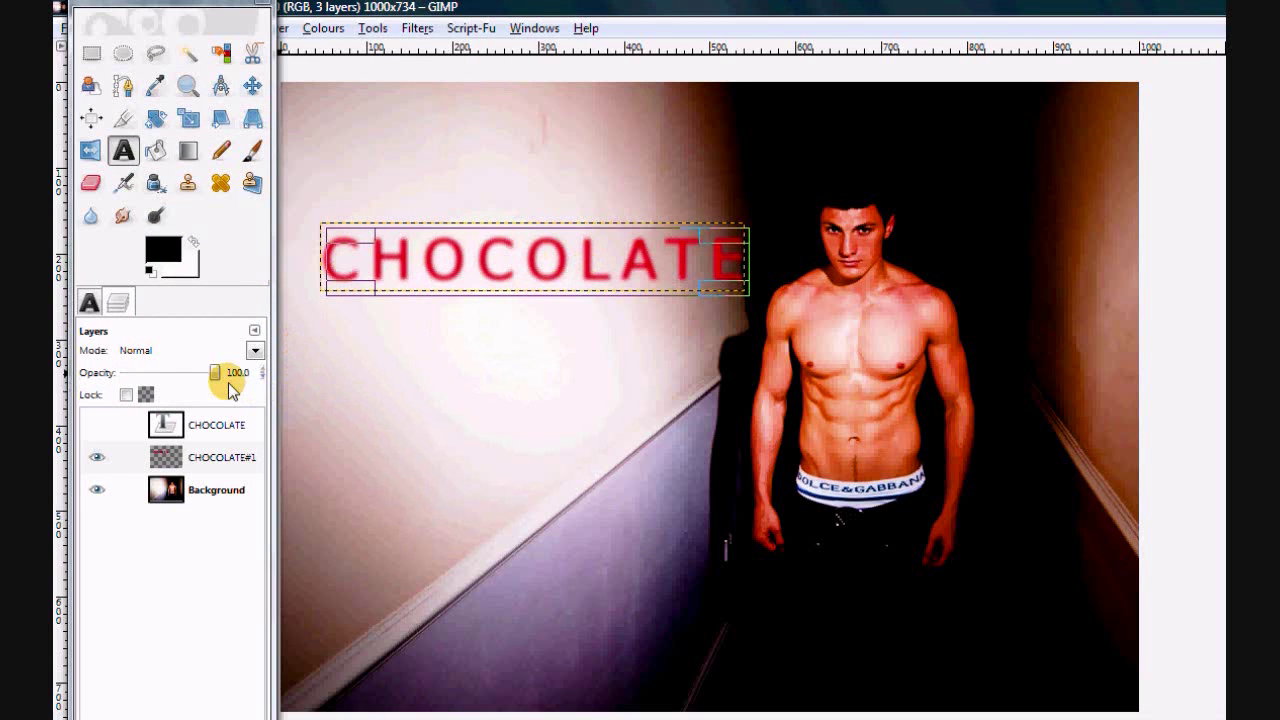
{"action": "mouse_move", "coordinate": [177, 383]}
{"action": "left_mouse_down"}
{"action": "mouse_move", "coordinate": [87, 385]}
{"action": "mouse_move", "coordinate": [137, 363]}
{"action": "mouse_move", "coordinate": [207, 358]}
{"action": "mouse_move", "coordinate": [193, 372]}
{"action": "left_mouse_up"}
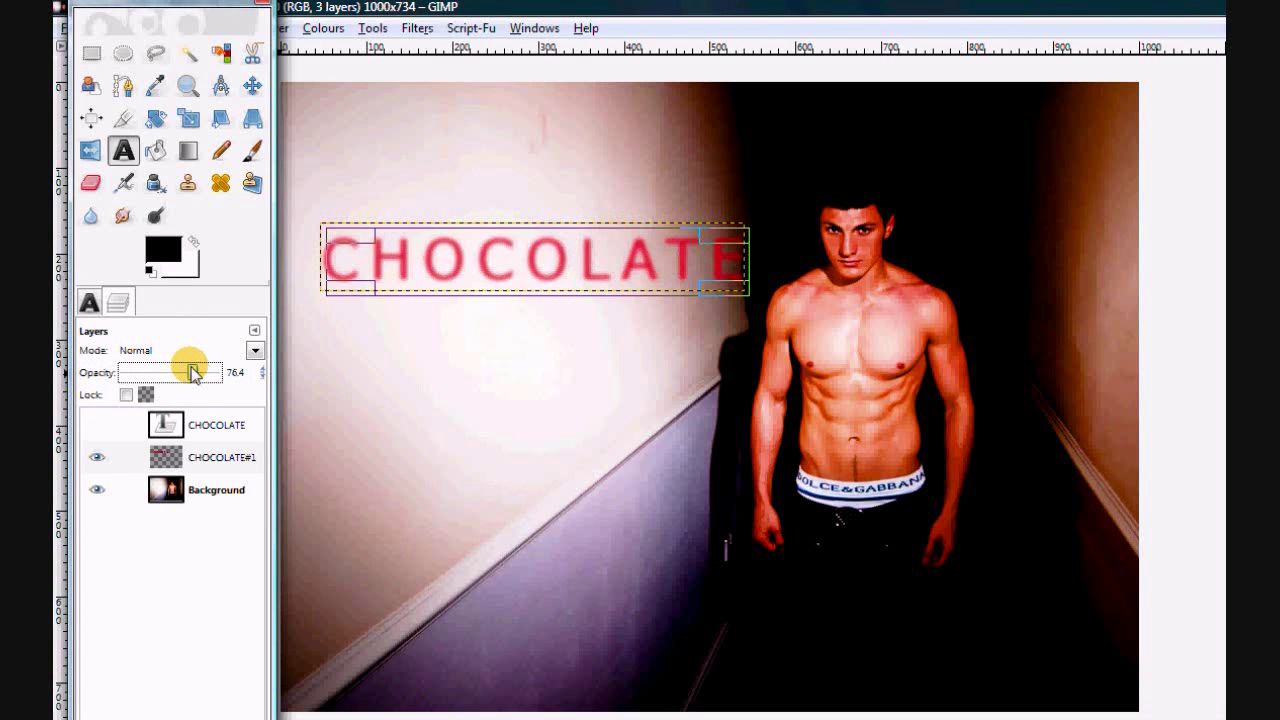
- Unhide the black CHOCOLATE layer and Merge Down it into the red CHOCOLATE#1 glow
{"action": "left_click", "coordinate": [88, 300]}
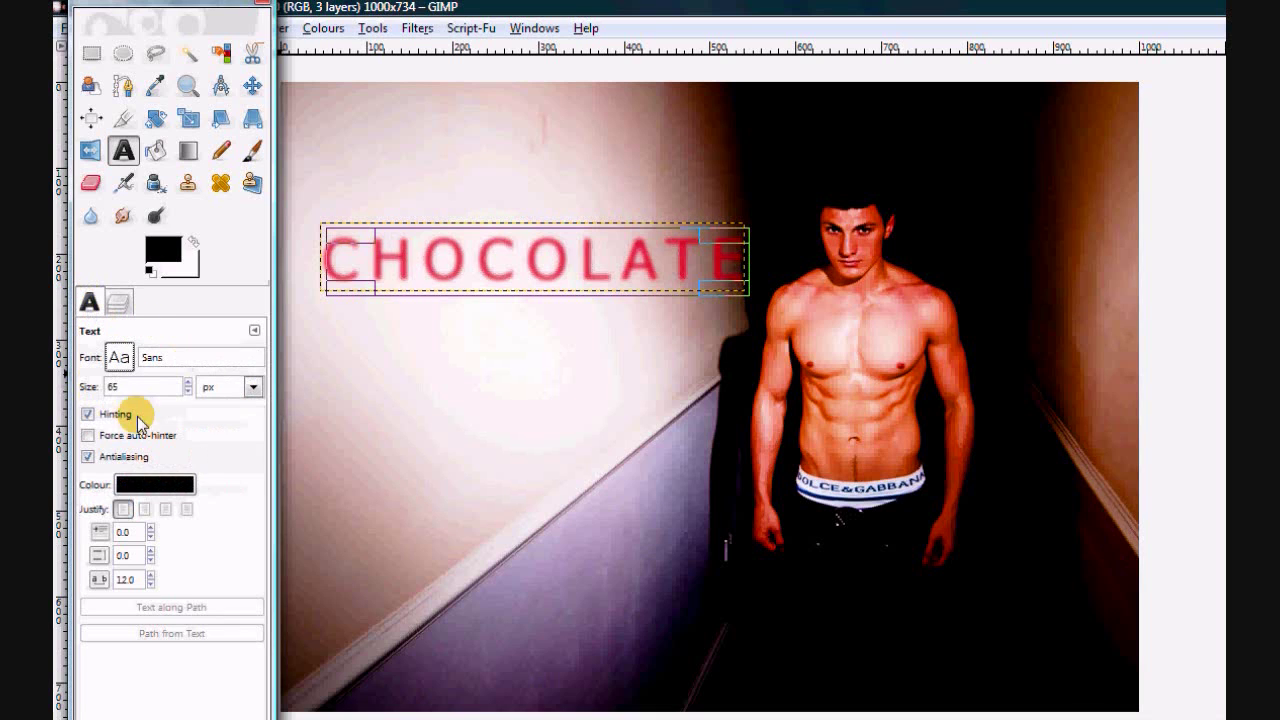
{"action": "left_click", "coordinate": [117, 302]}
{"action": "left_click", "coordinate": [97, 426]}
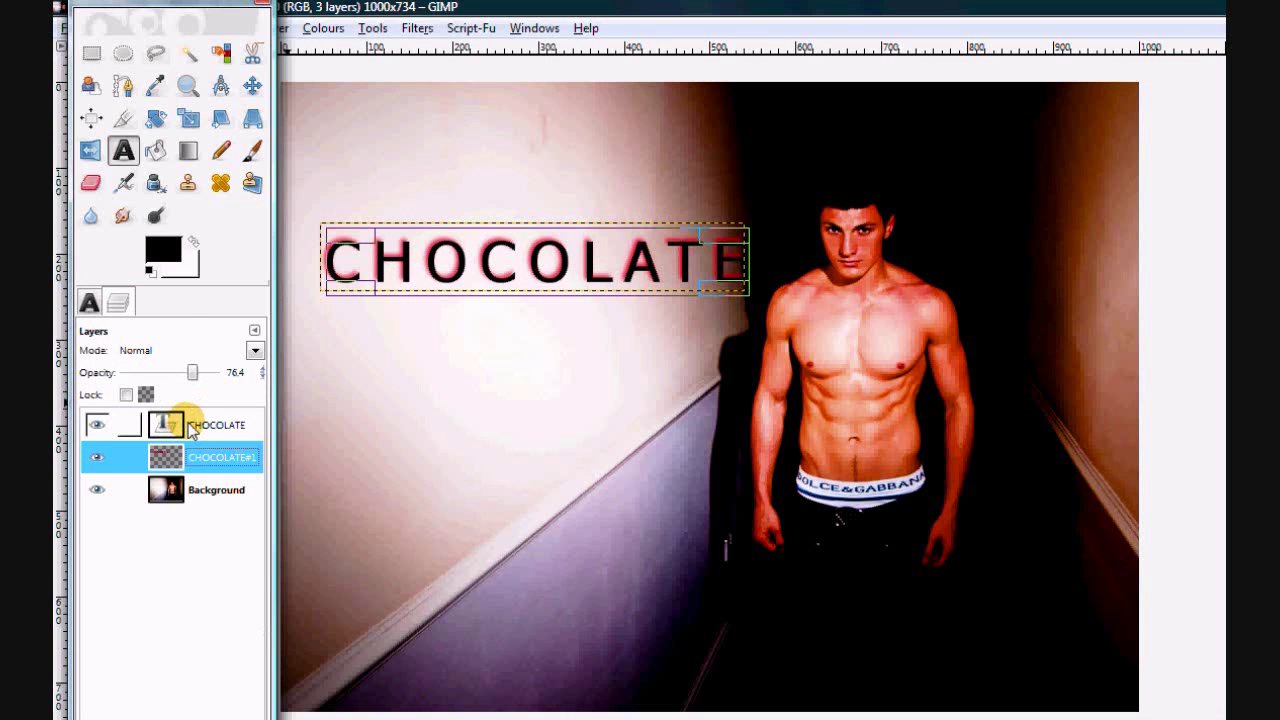
{"action": "right_click", "coordinate": [191, 428]}
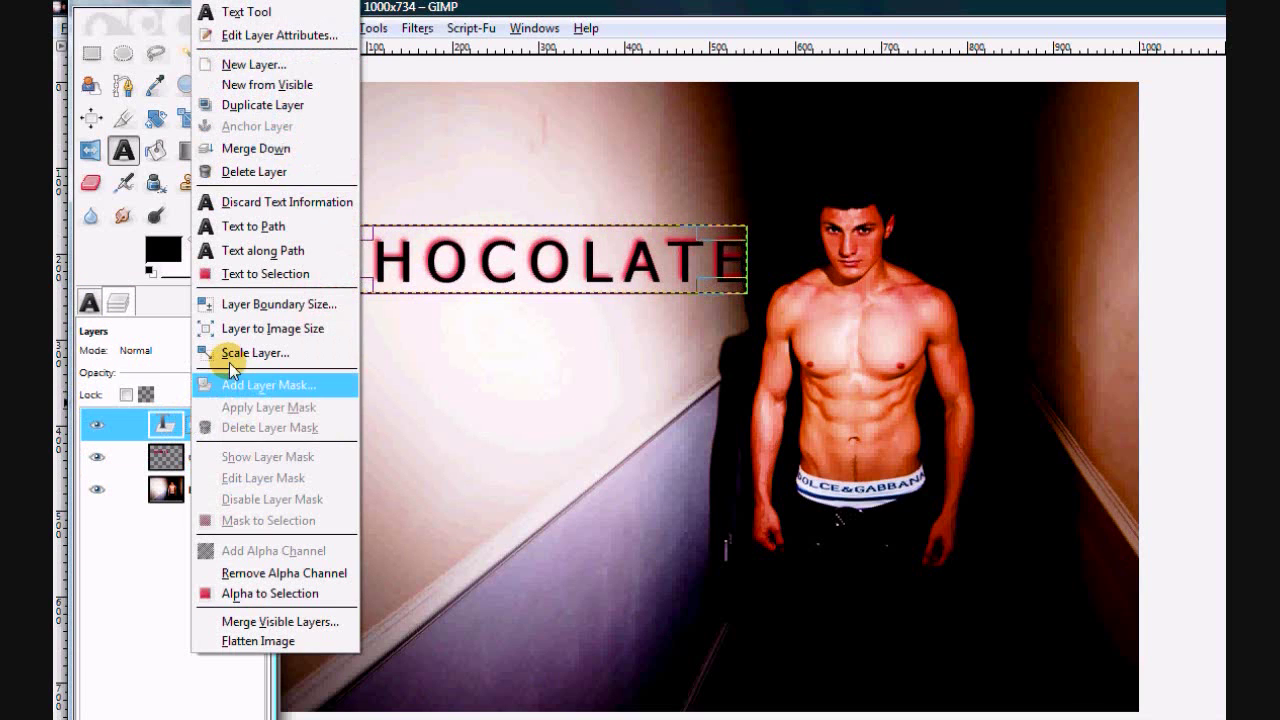
{"action": "left_click", "coordinate": [240, 148]}
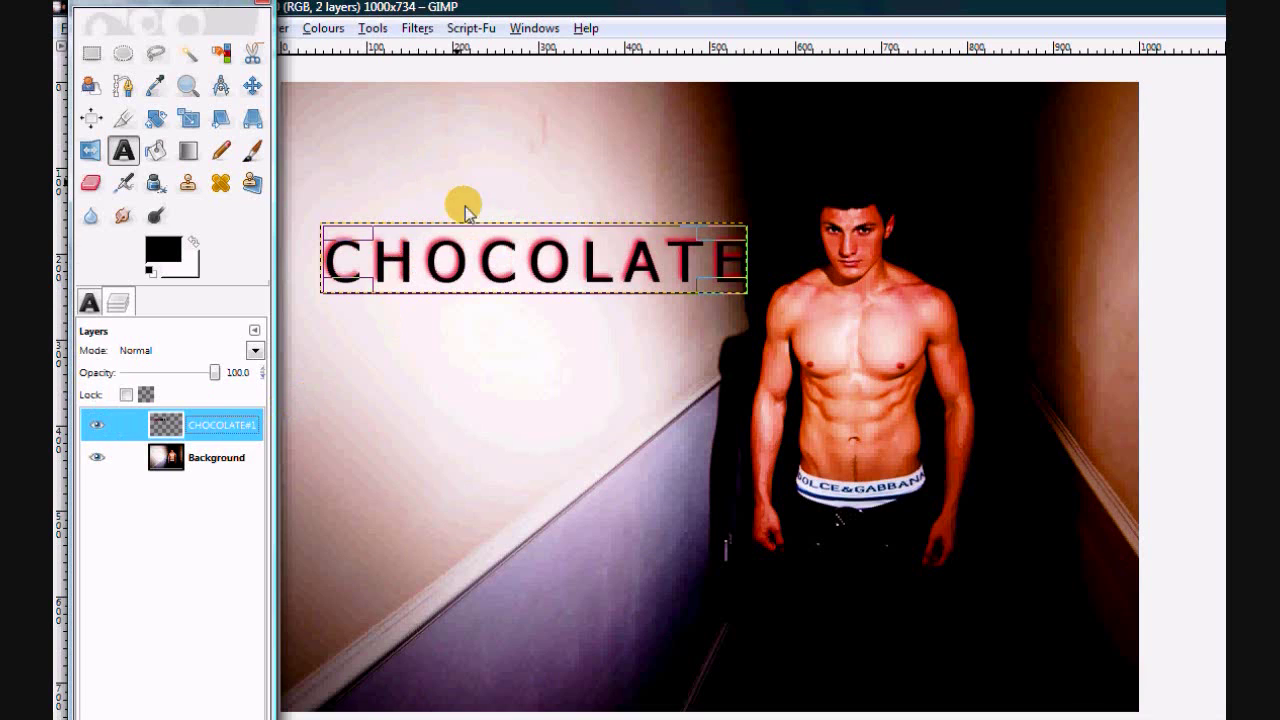
- Start a Perspective transform on the CHOCOLATE#1 text and move its dialog aside
{"action": "left_click", "coordinate": [254, 120]}
{"action": "left_click", "coordinate": [337, 206]}
{"action": "left_click_drag", "start_coordinate": [324, 58], "coordinate": [790, 594]}
{"action": "left_click_drag", "start_coordinate": [790, 532], "coordinate": [803, 481]}
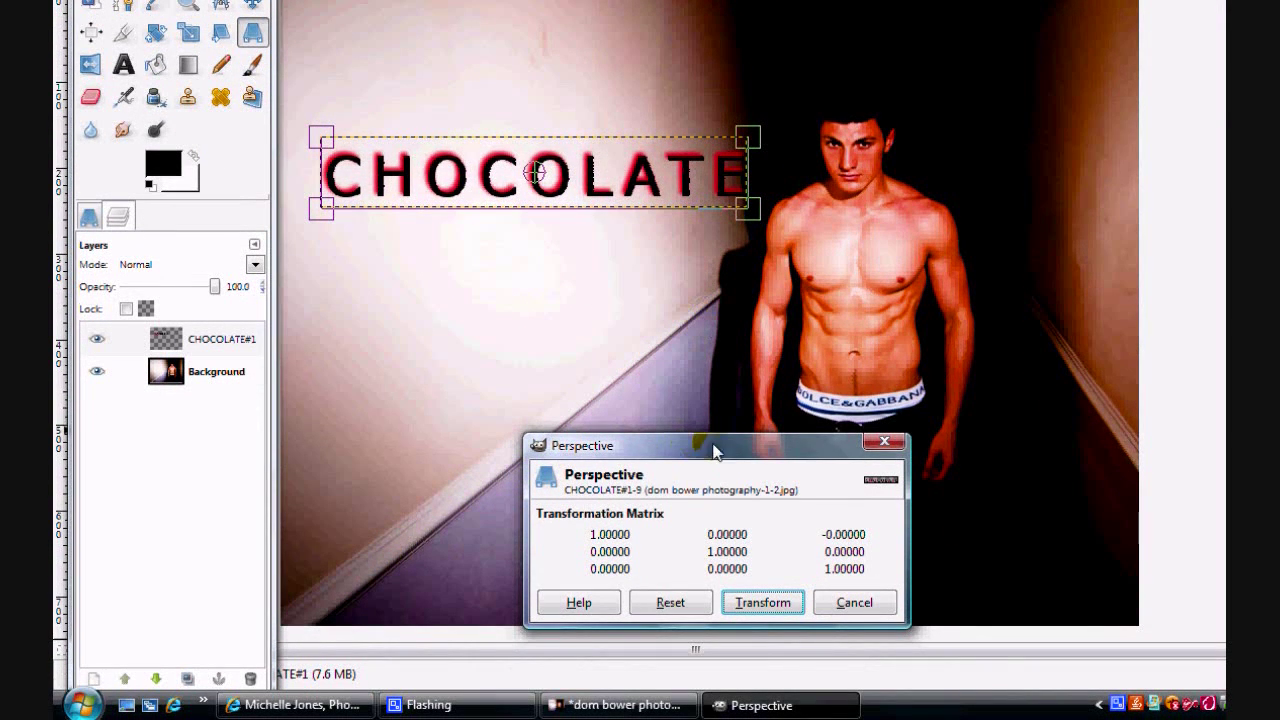
{"action": "left_click_drag", "start_coordinate": [713, 452], "coordinate": [786, 466]}
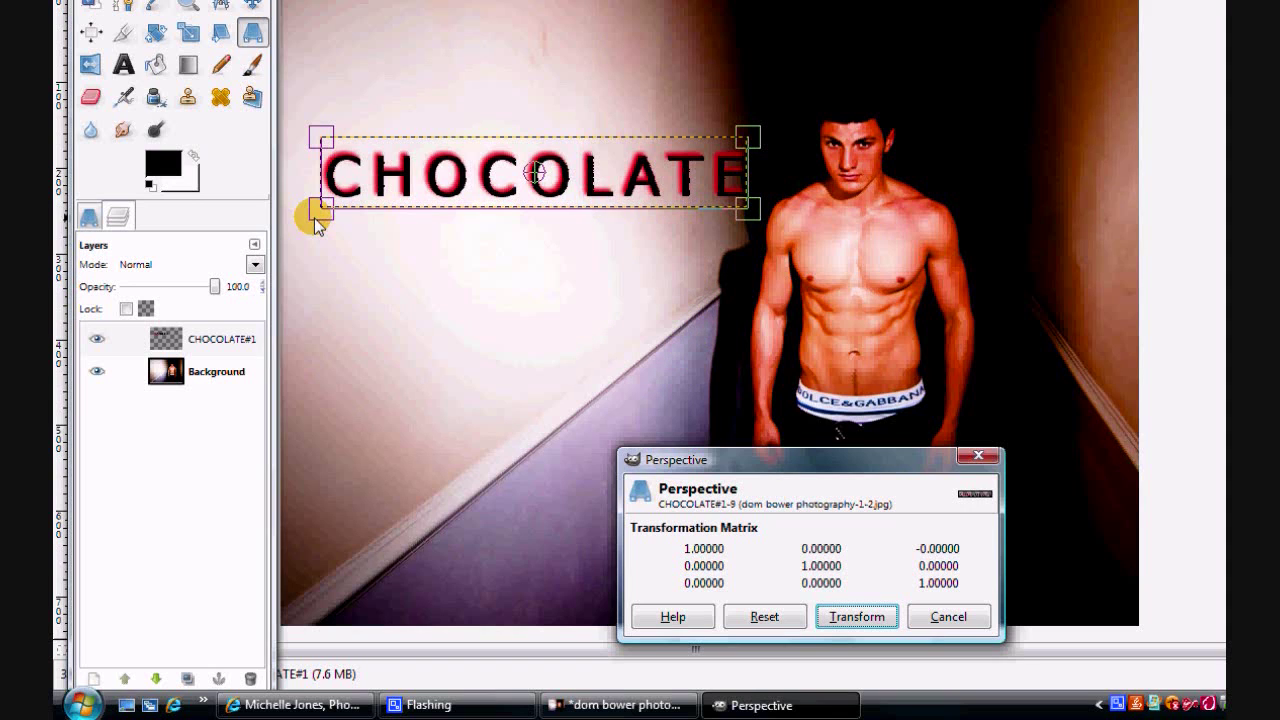
- Drag the text's corners to follow the wall's slope and apply the perspective transform
{"action": "left_click_drag", "start_coordinate": [314, 218], "coordinate": [317, 305]}
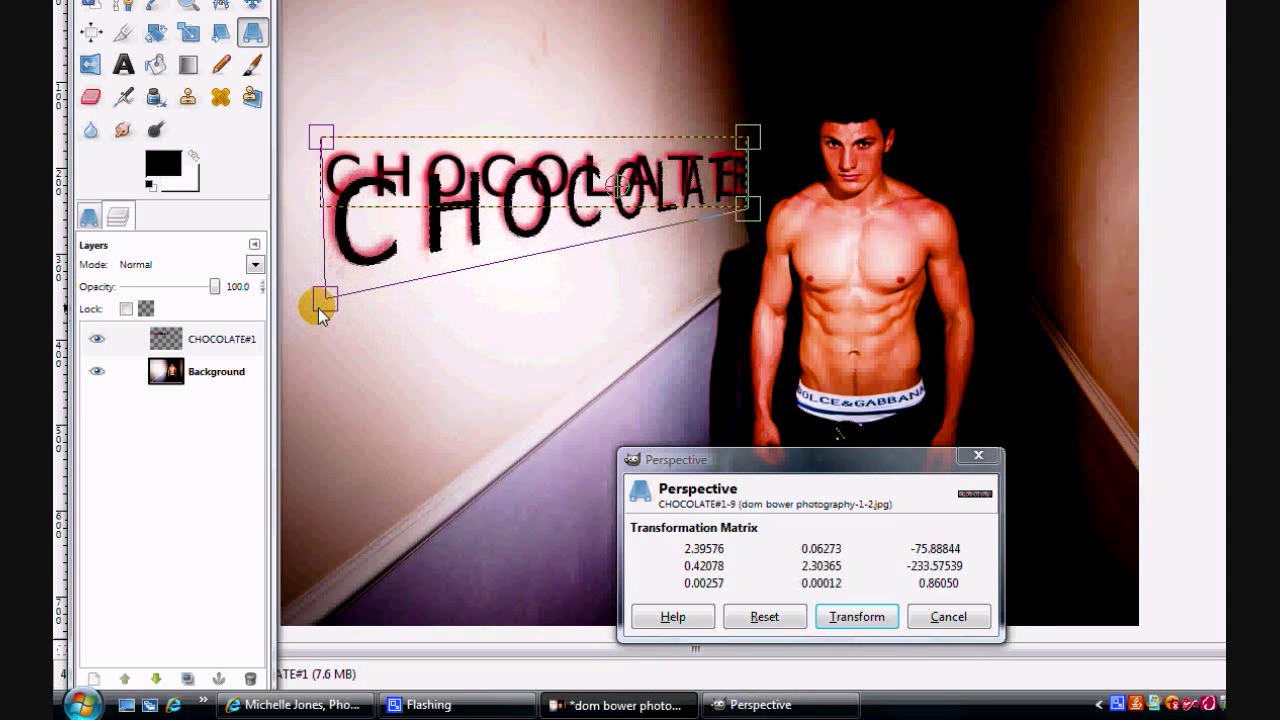
{"action": "left_click_drag", "start_coordinate": [747, 137], "coordinate": [735, 103]}
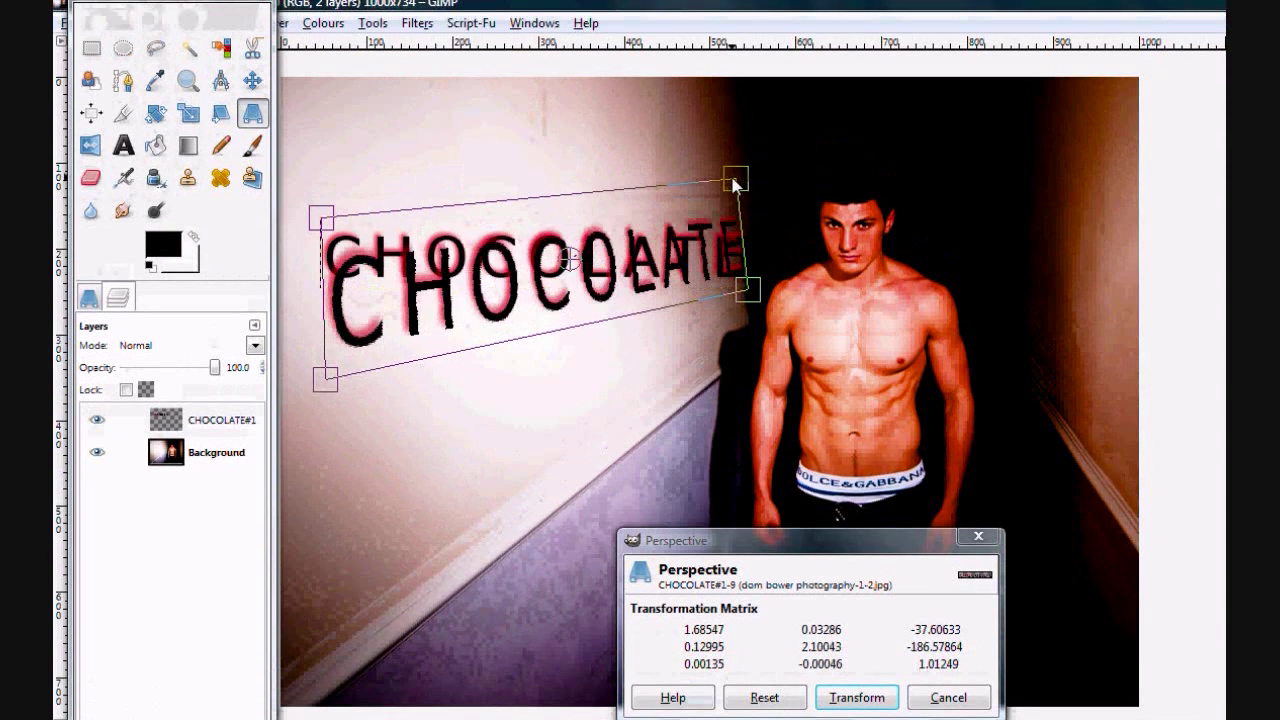
{"action": "left_click_drag", "start_coordinate": [735, 183], "coordinate": [720, 152]}
{"action": "left_click_drag", "start_coordinate": [747, 294], "coordinate": [729, 229]}
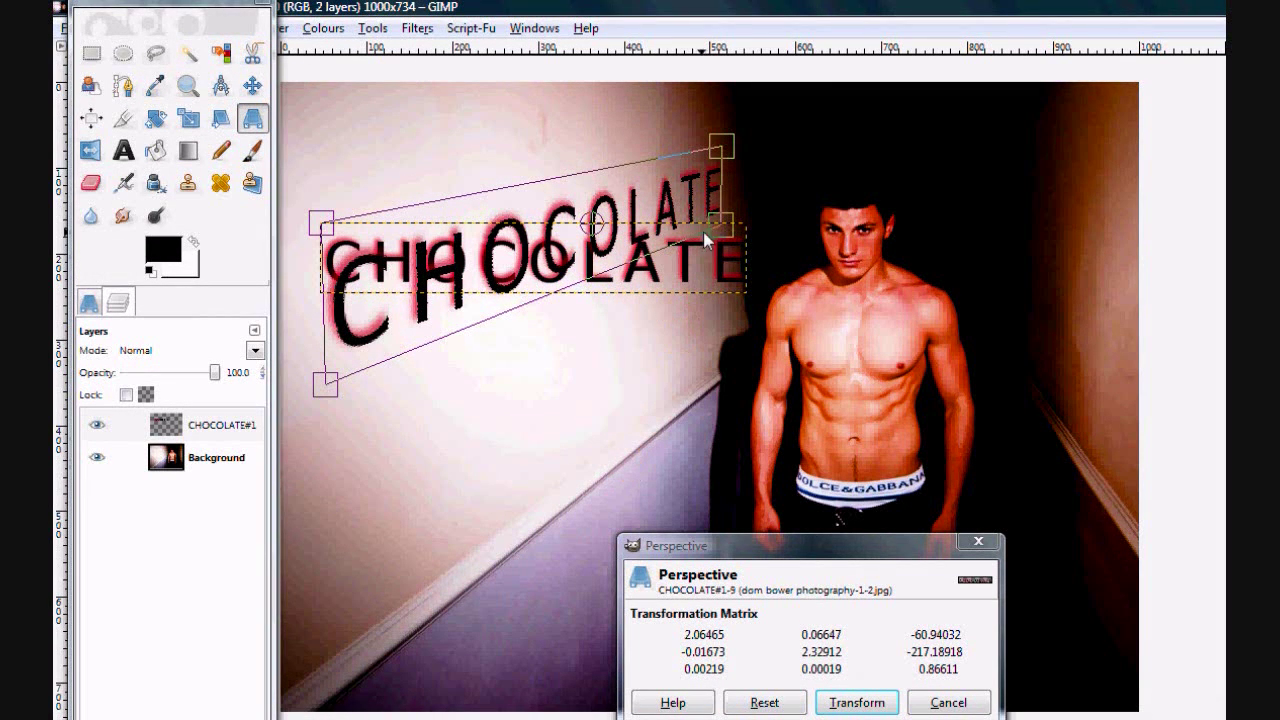
{"action": "left_click_drag", "start_coordinate": [727, 235], "coordinate": [724, 116]}
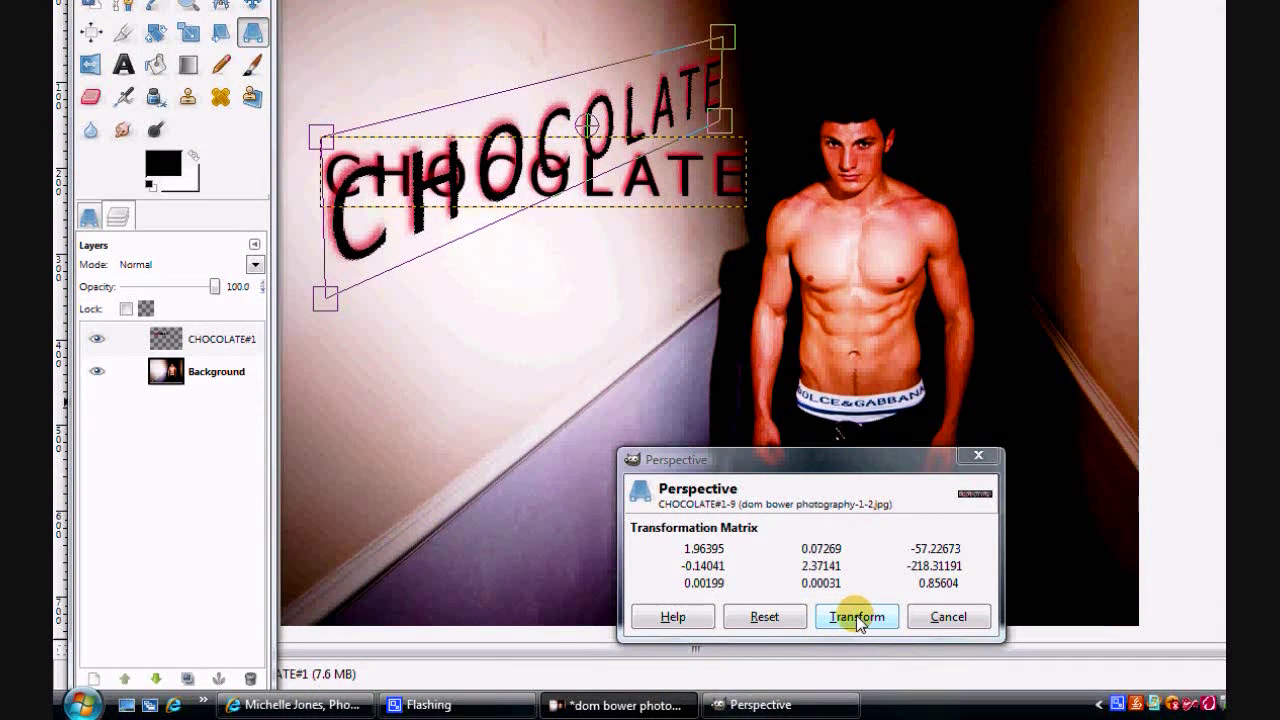
{"action": "left_click", "coordinate": [856, 617]}
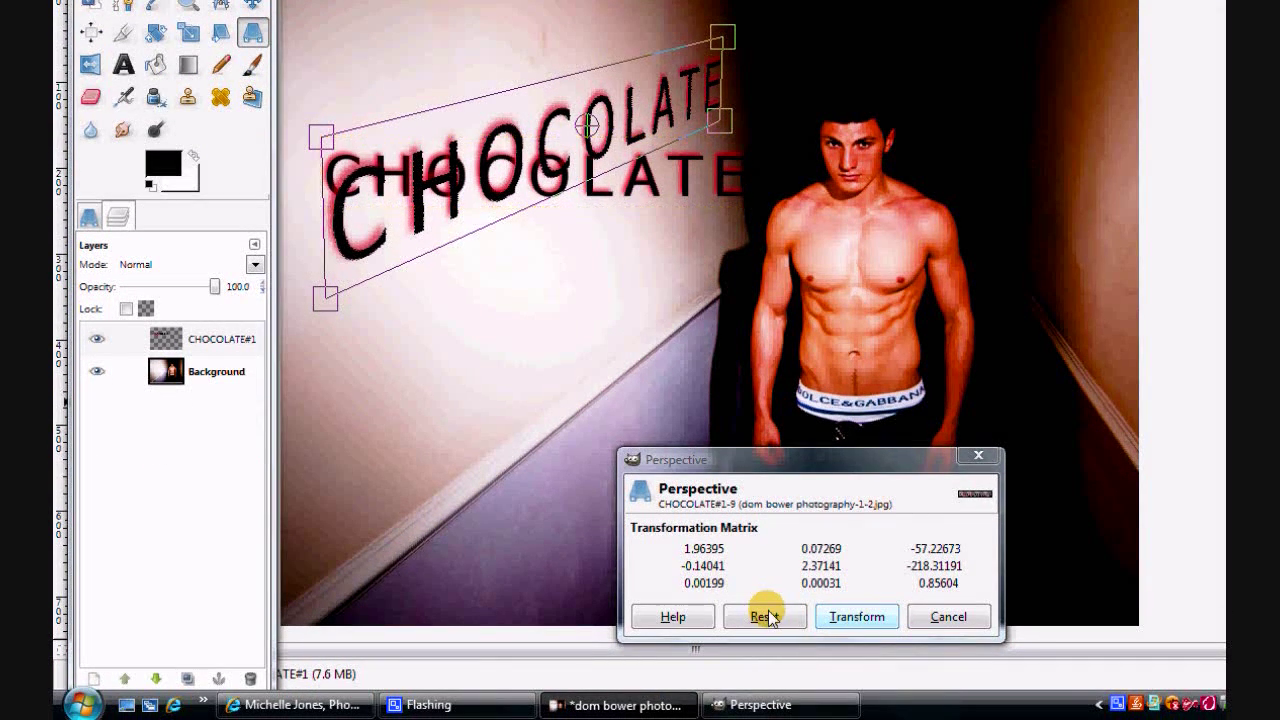
{"action": "left_click", "coordinate": [90, 218]}
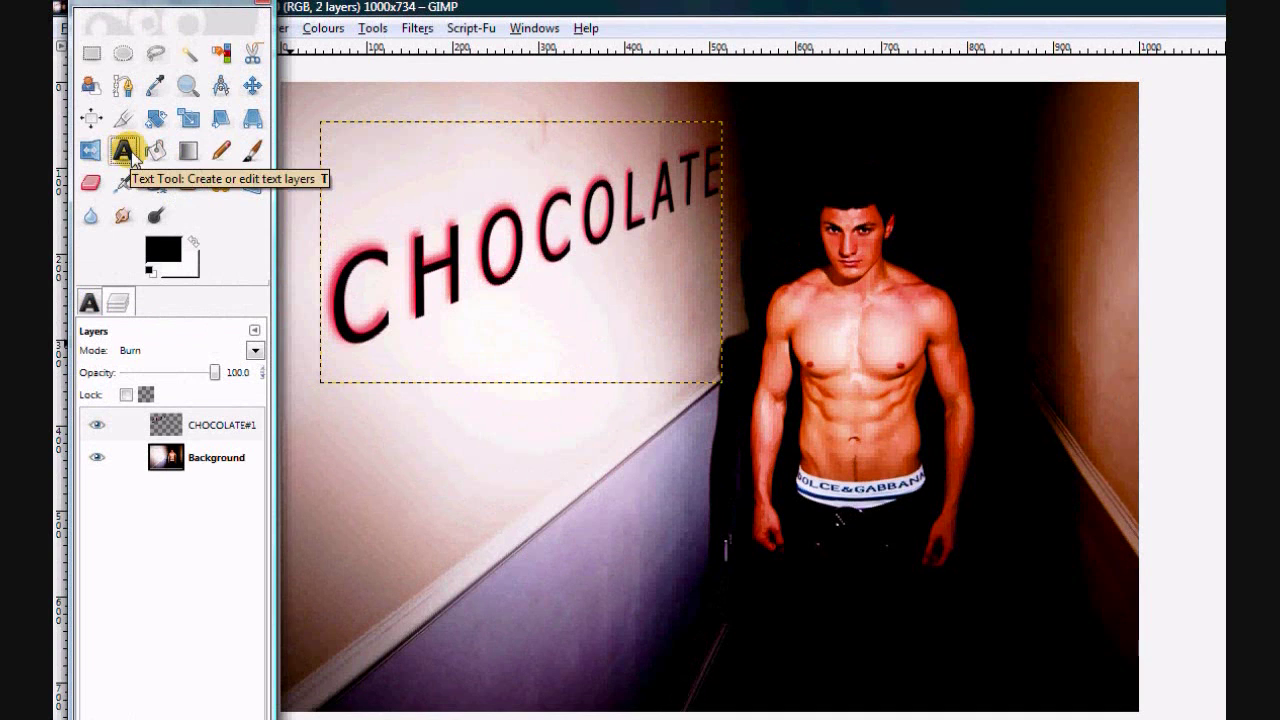
- Type VELVET as a new text layer and drag it onto the wall under CHOCOLATE
{"action": "left_click", "coordinate": [443, 420]}
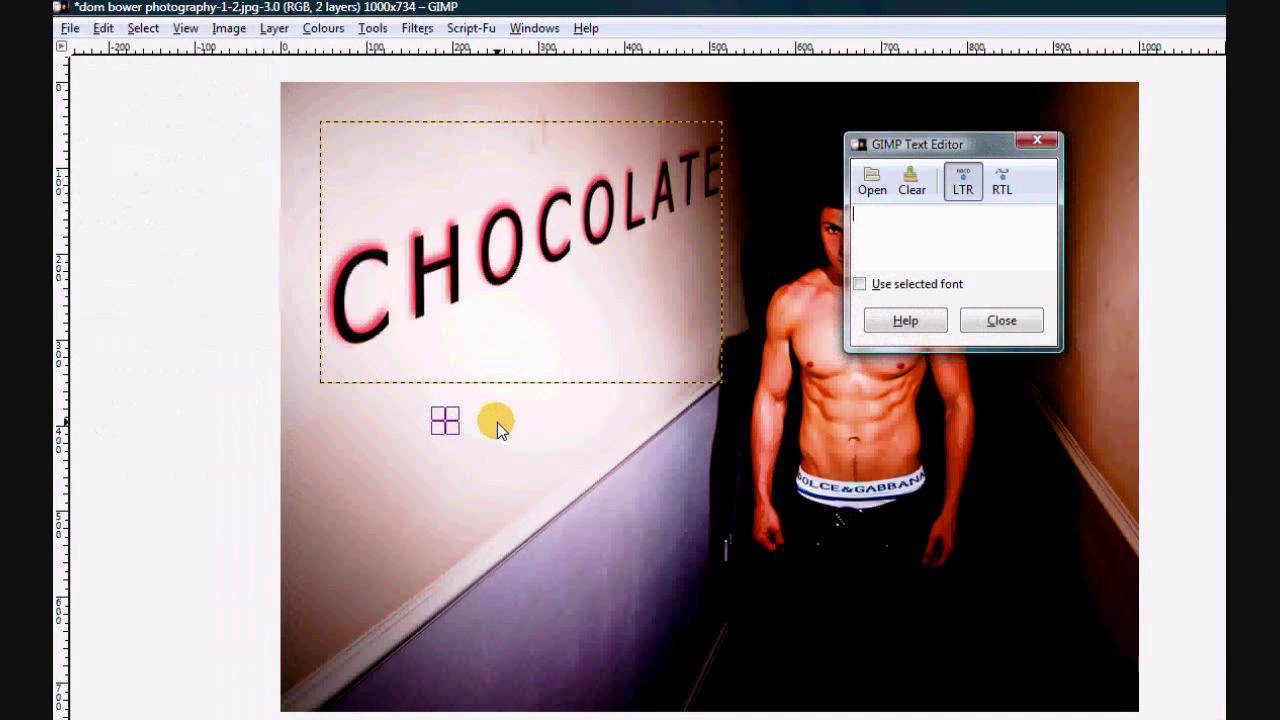
{"action": "type", "text": "VELVET"}
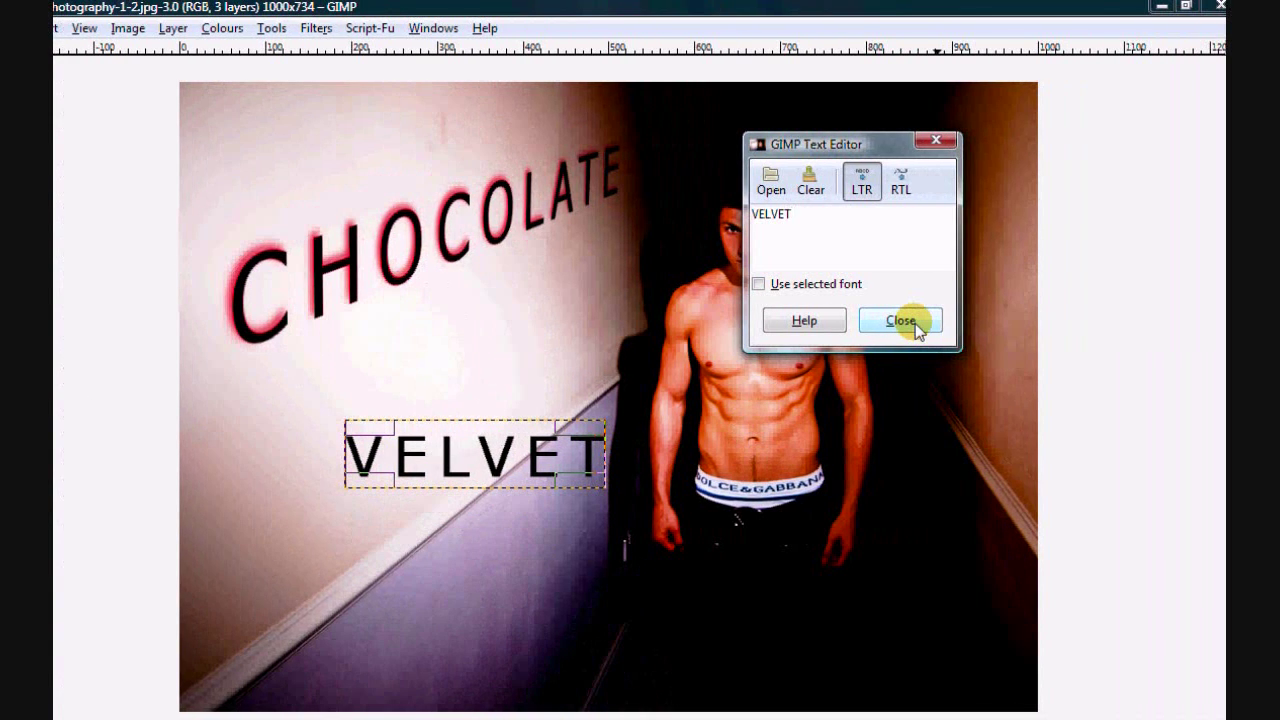
{"action": "left_click", "coordinate": [915, 323]}
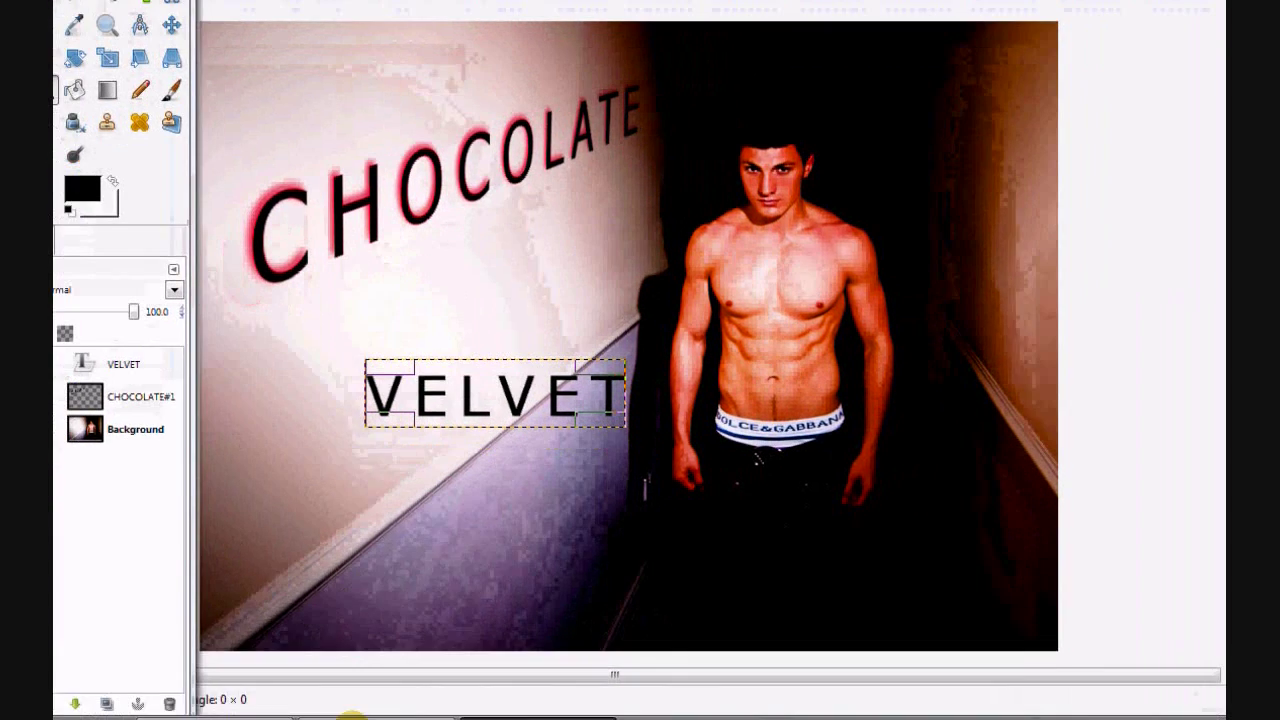
{"action": "mouse_move", "coordinate": [350, 706]}
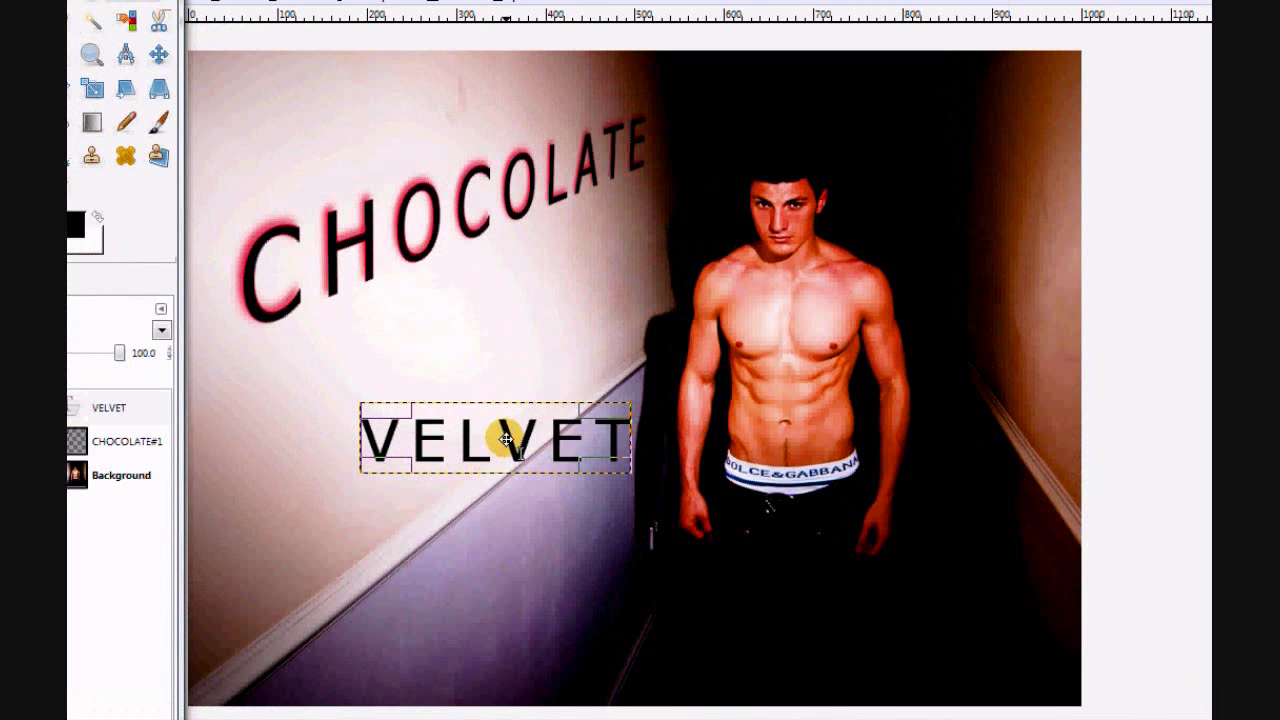
{"action": "left_click", "coordinate": [506, 440]}
{"action": "left_click_drag", "start_coordinate": [491, 429], "coordinate": [437, 371]}
{"action": "left_click", "coordinate": [876, 299]}
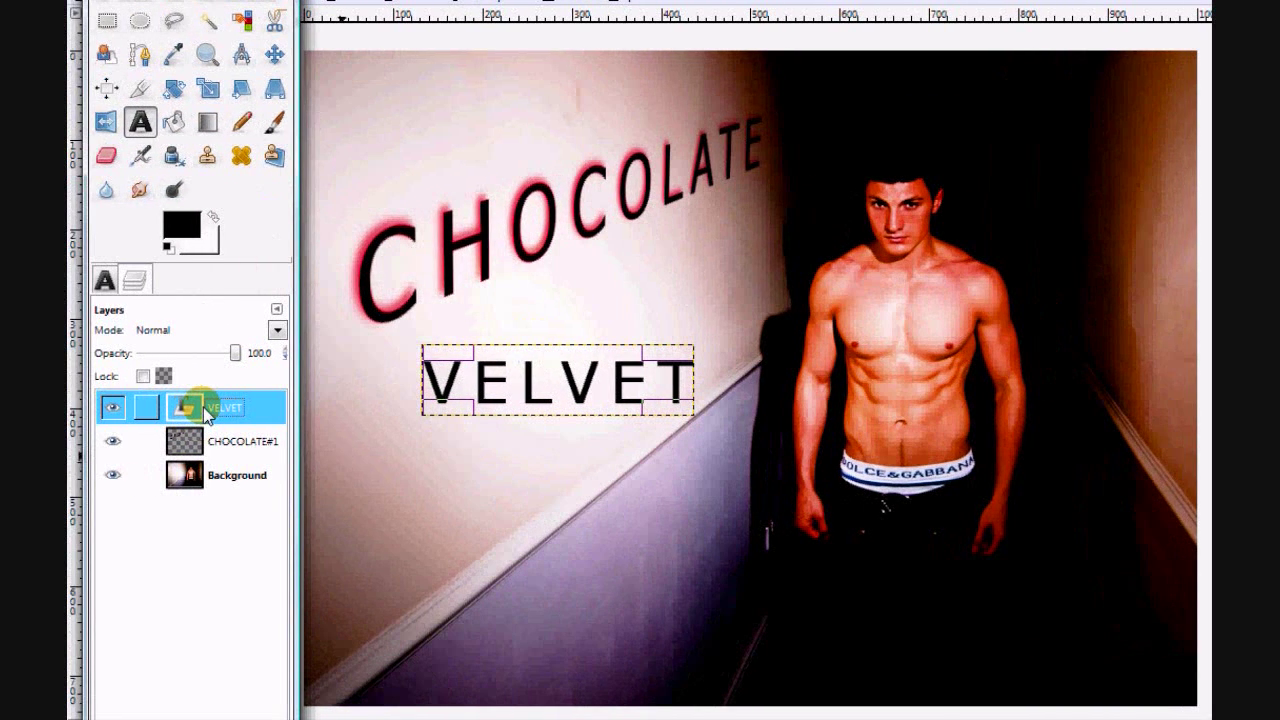
- Duplicate the VELVET layer and select the original VELVET layer
{"action": "right_click", "coordinate": [206, 414]}
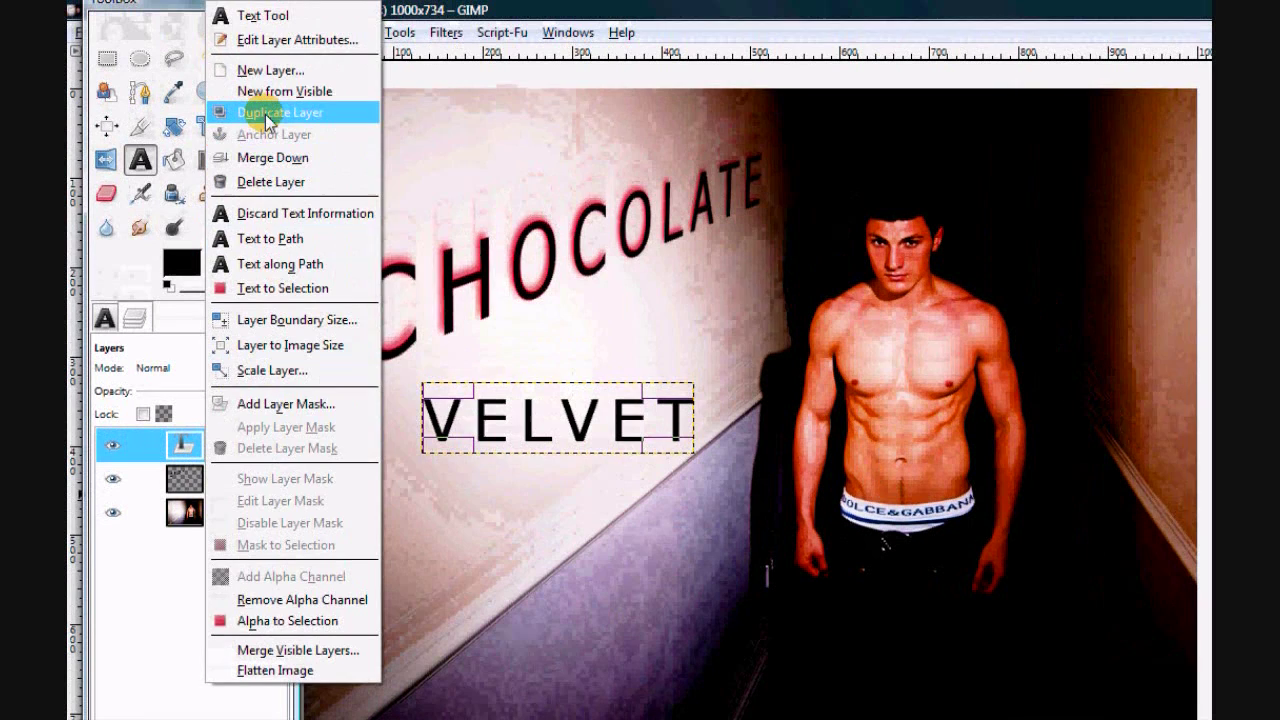
{"action": "left_click", "coordinate": [260, 75]}
{"action": "double_click", "coordinate": [230, 407]}
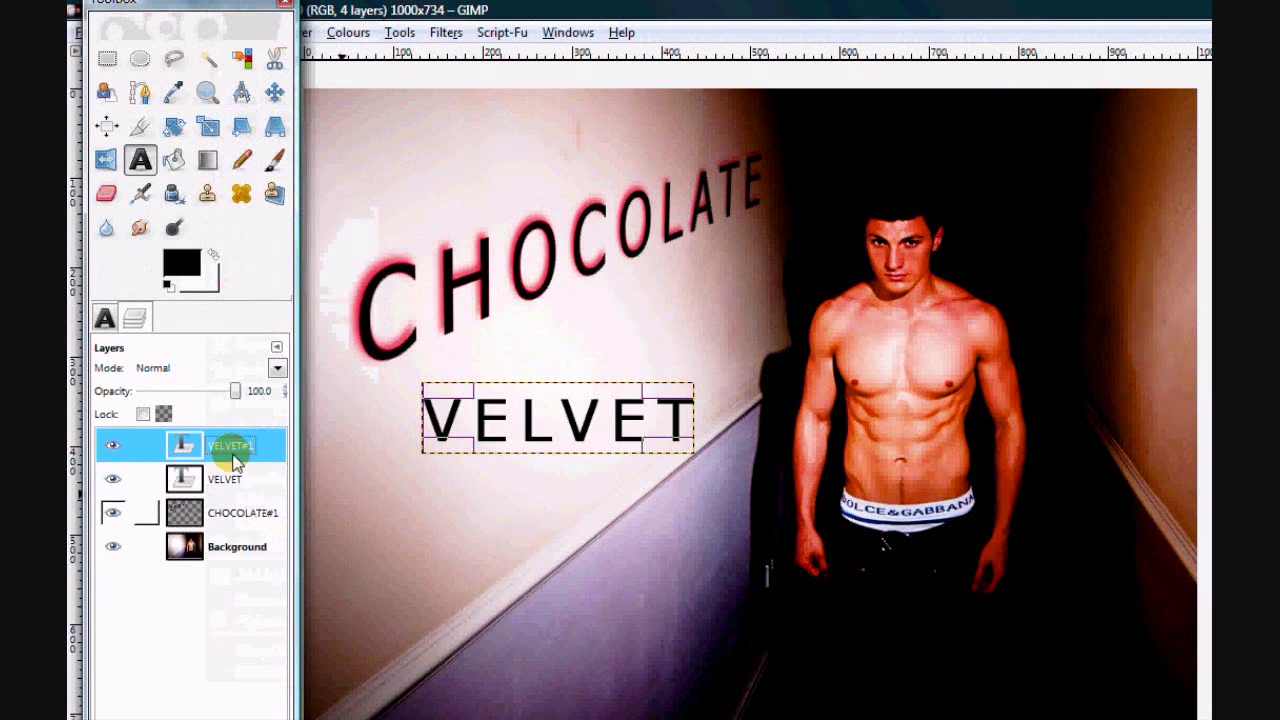
{"action": "left_click", "coordinate": [224, 445]}
{"action": "left_click", "coordinate": [228, 485]}
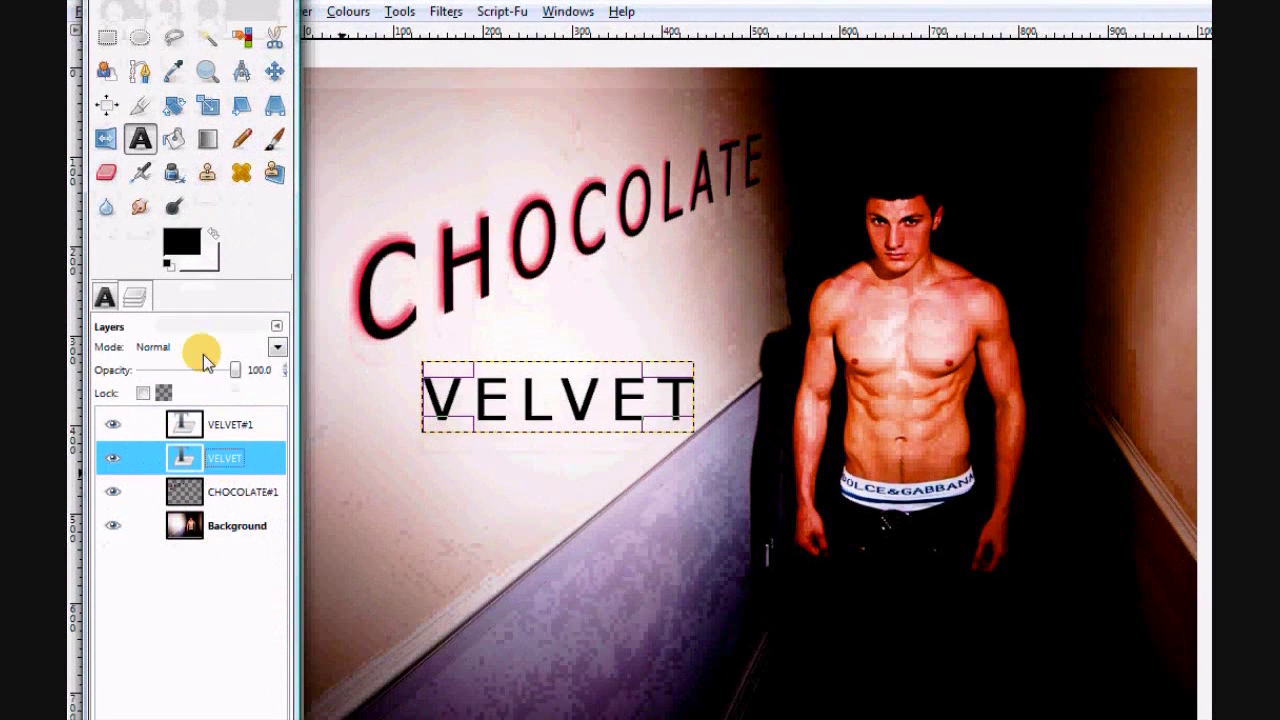
- Recolour the original VELVET text to blue 2074d2
{"action": "left_click", "coordinate": [104, 297]}
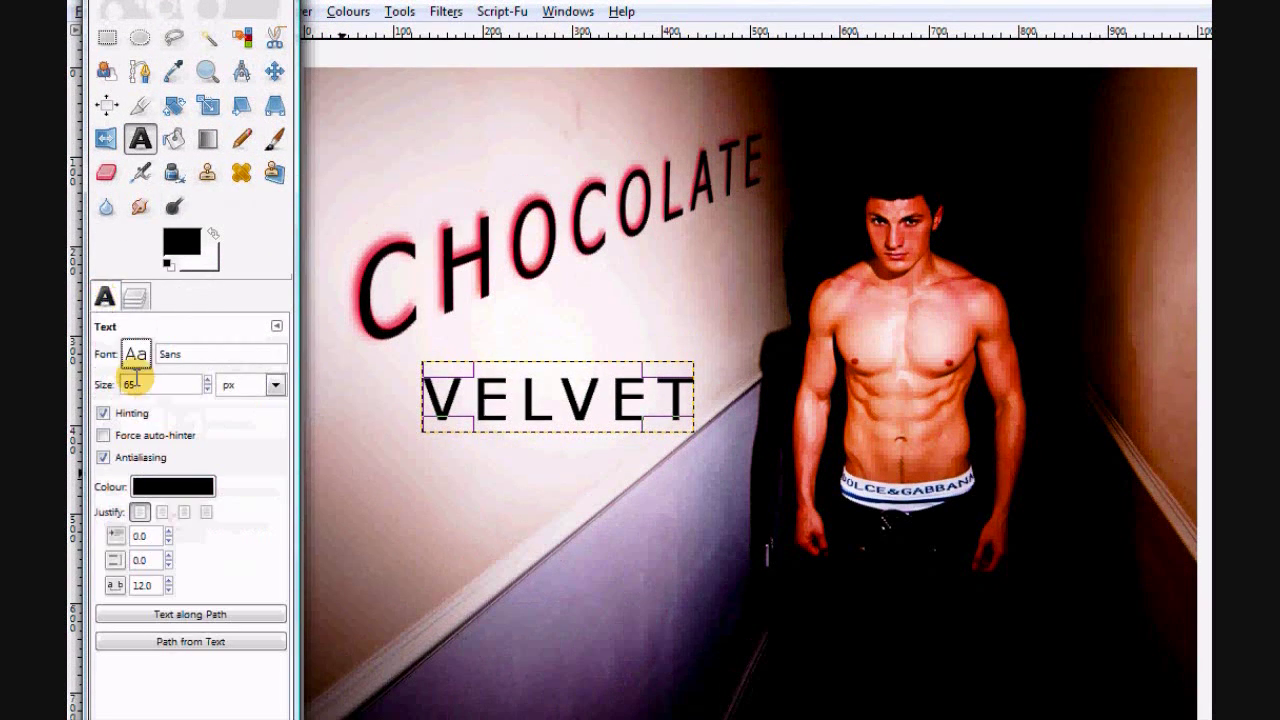
{"action": "left_click", "coordinate": [170, 487]}
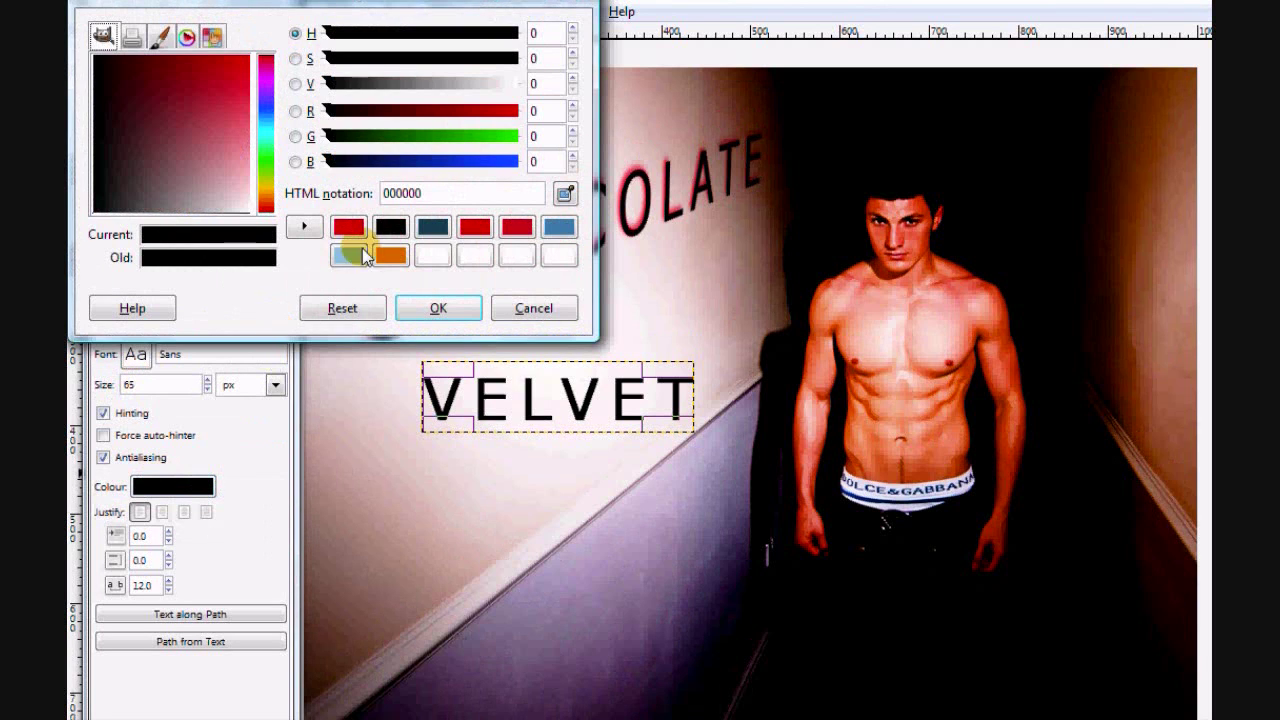
{"action": "left_click", "coordinate": [559, 229]}
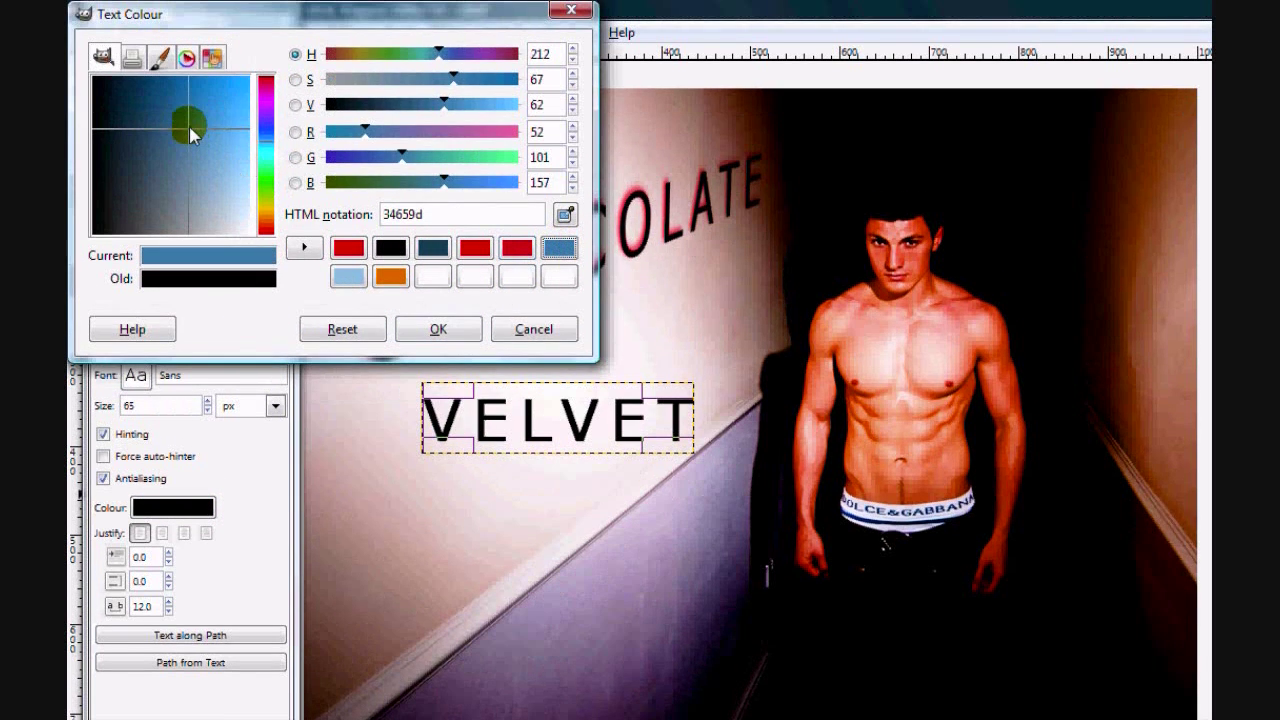
{"action": "left_click_drag", "start_coordinate": [189, 100], "coordinate": [220, 100]}
{"action": "left_click", "coordinate": [438, 333]}
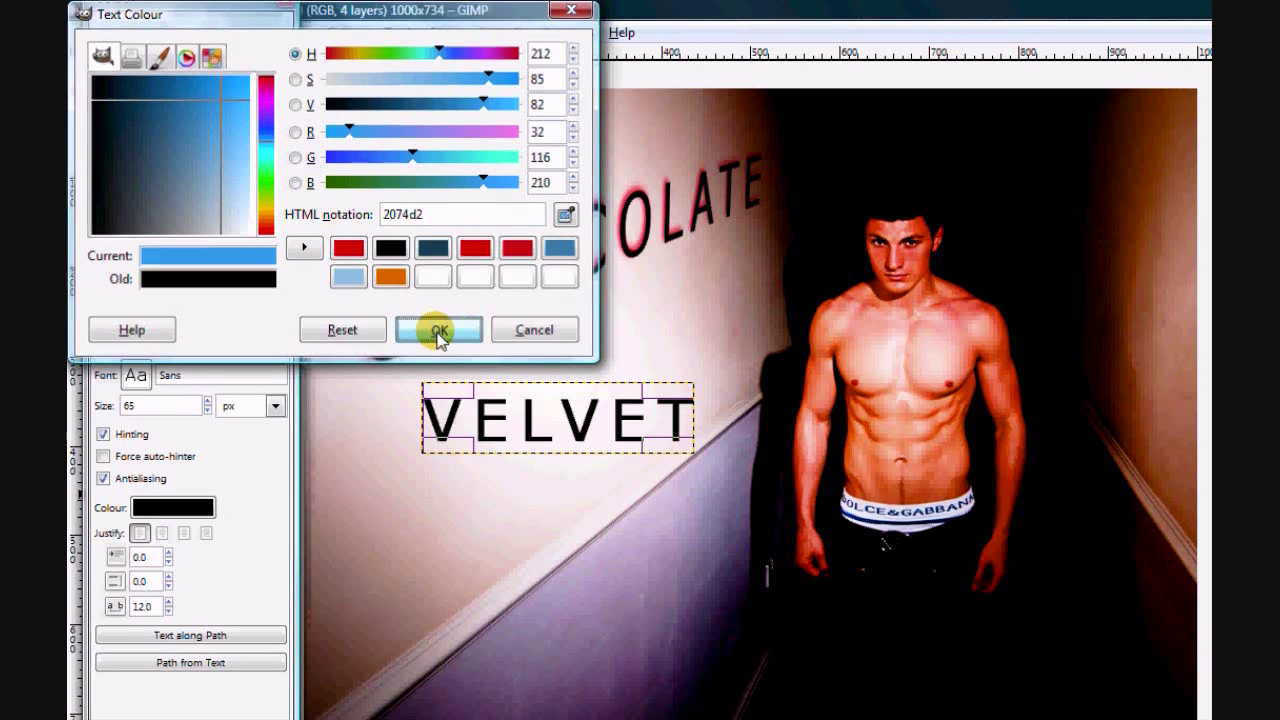
{"action": "left_click", "coordinate": [135, 318]}
- Hide the black VELVET#1 copy to check the blue text, then nudge blue VELVET slightly
{"action": "left_click", "coordinate": [113, 446]}
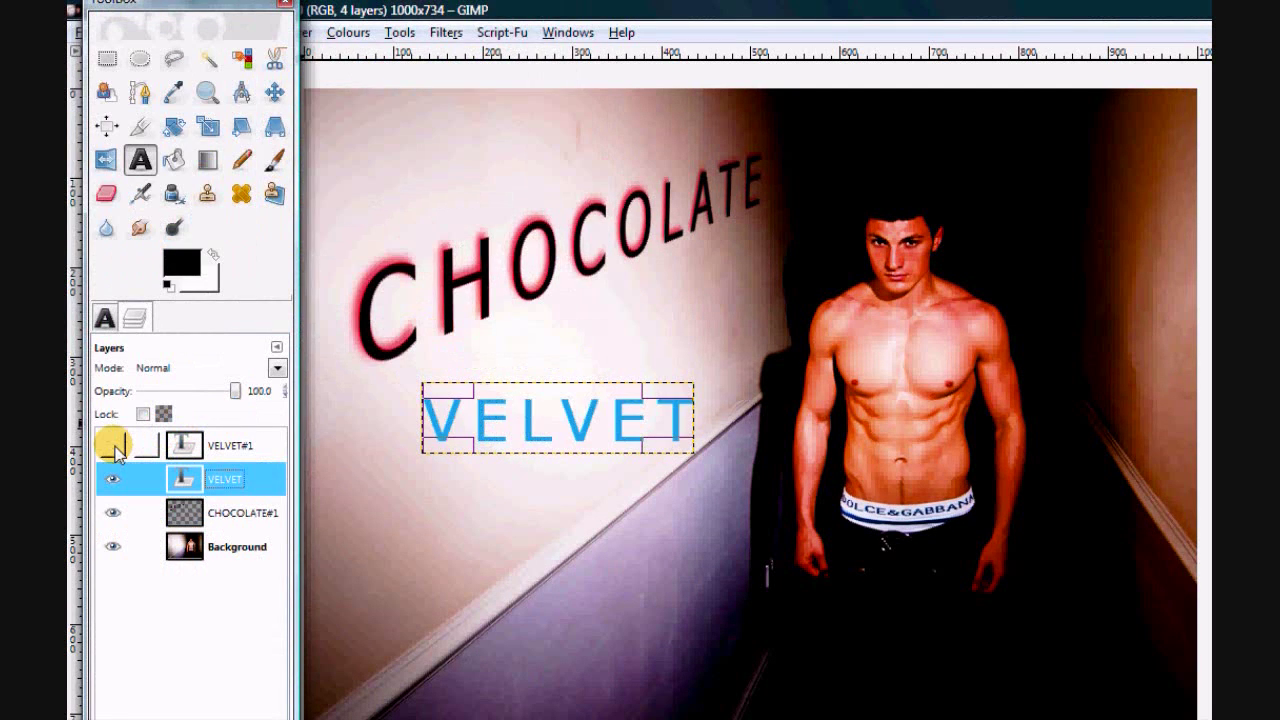
{"action": "left_click", "coordinate": [113, 446]}
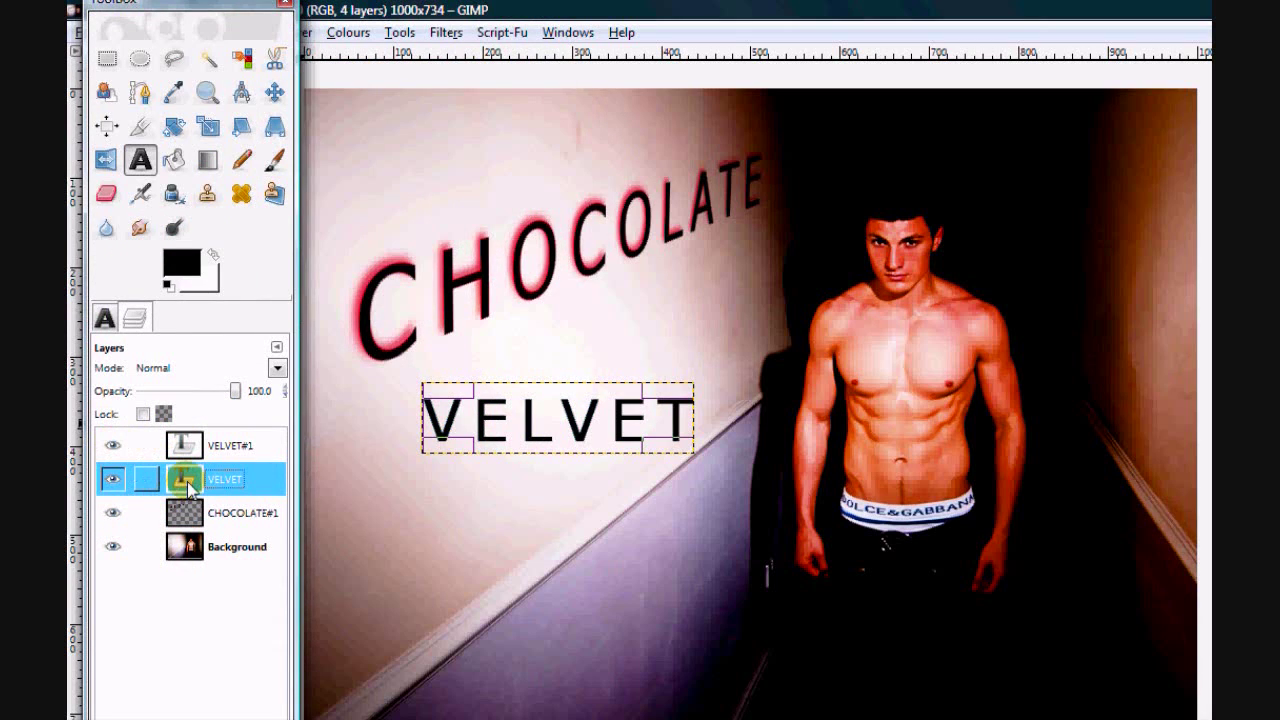
{"action": "left_click", "coordinate": [113, 446]}
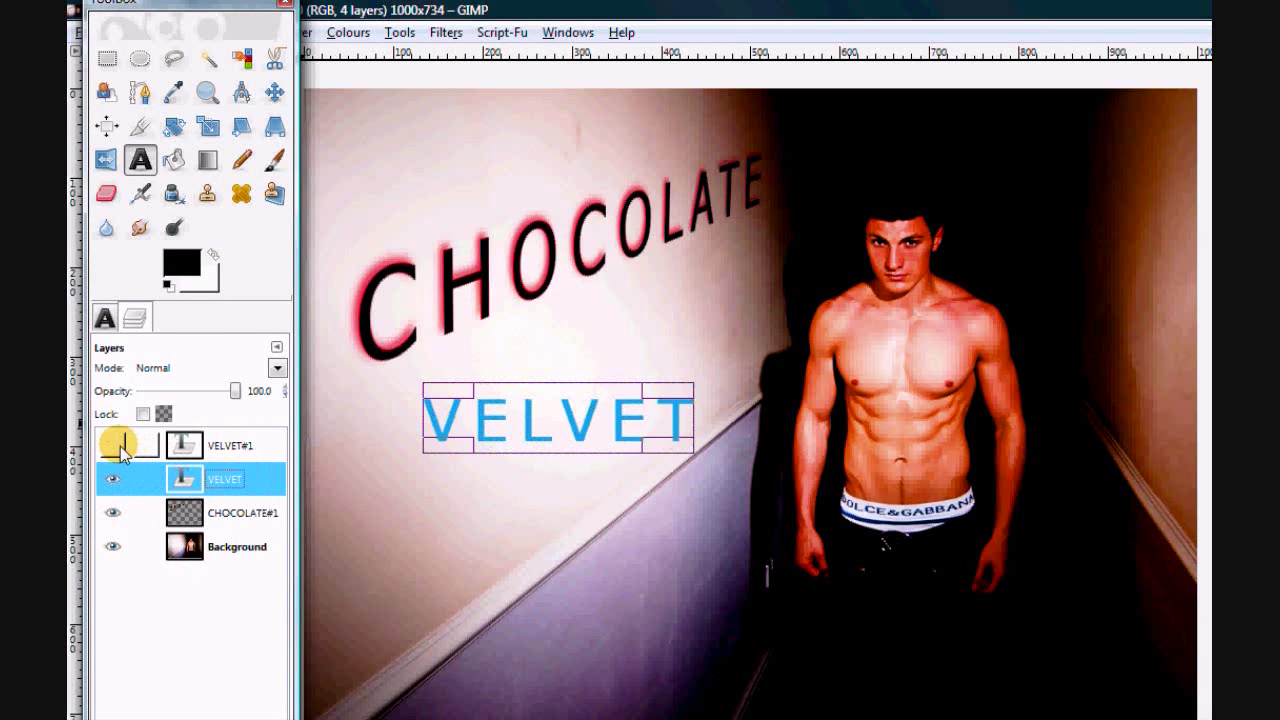
{"action": "left_click", "coordinate": [420, 439]}
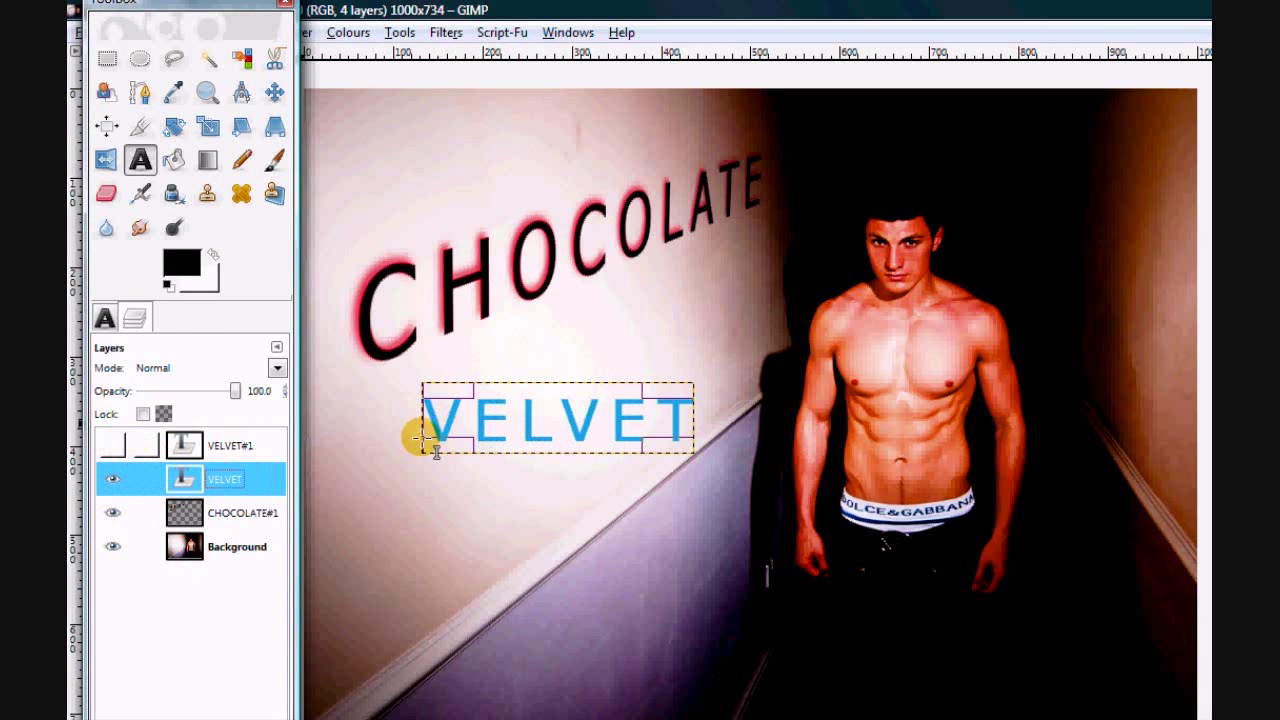
{"action": "left_click", "coordinate": [275, 95]}
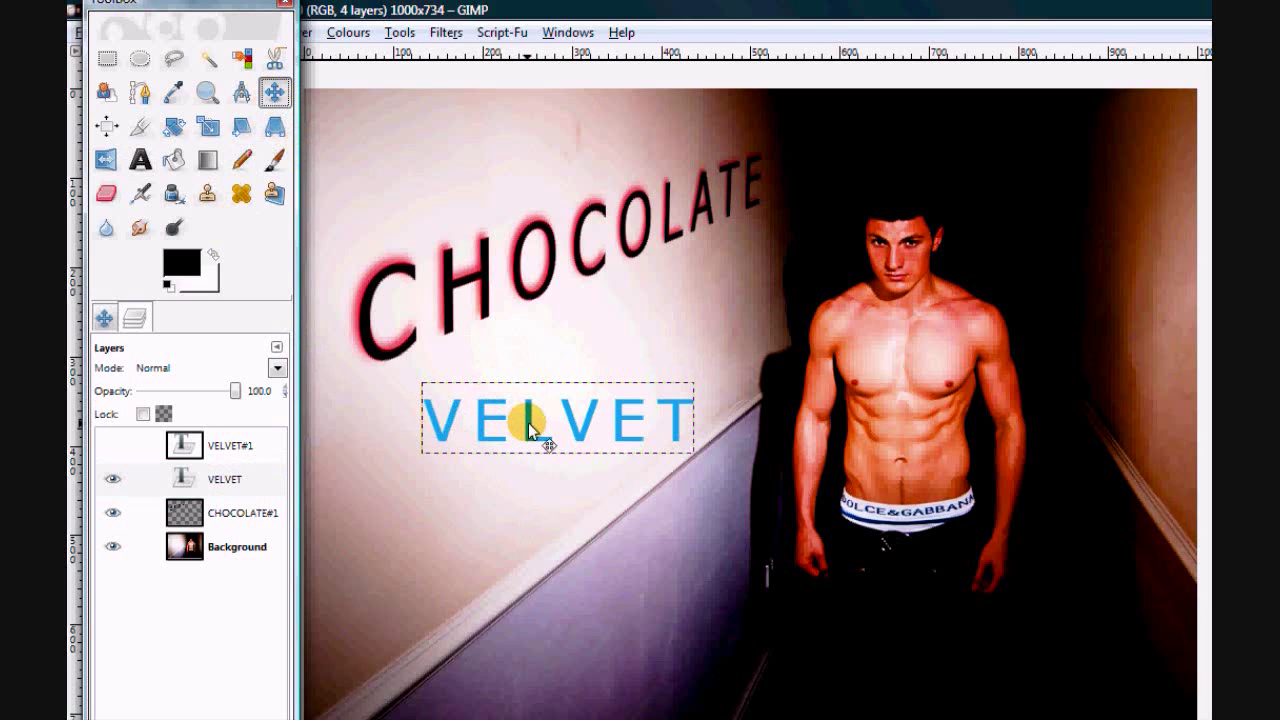
{"action": "left_click_drag", "start_coordinate": [501, 418], "coordinate": [500, 418]}
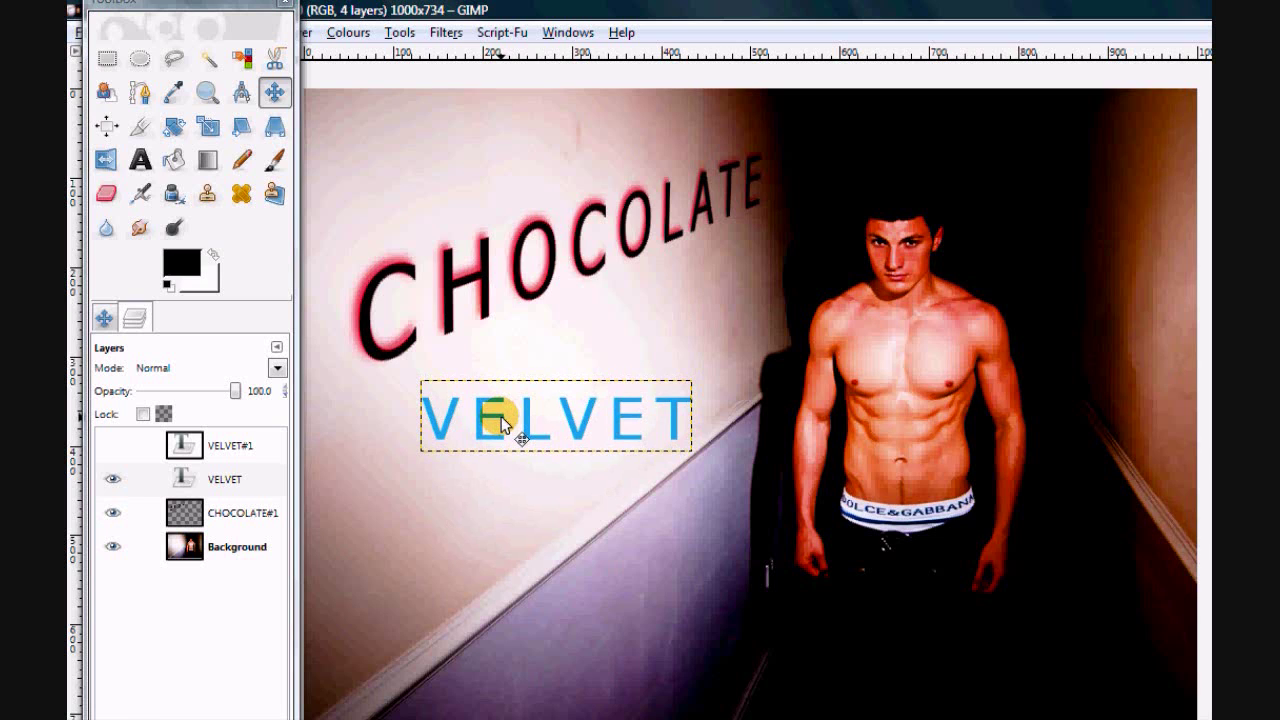
{"action": "left_click", "coordinate": [446, 32]}
- Gaussian-blur the blue VELVET layer by 7.0 px and lower its opacity to 74.2
{"action": "mouse_move", "coordinate": [569, 156]}
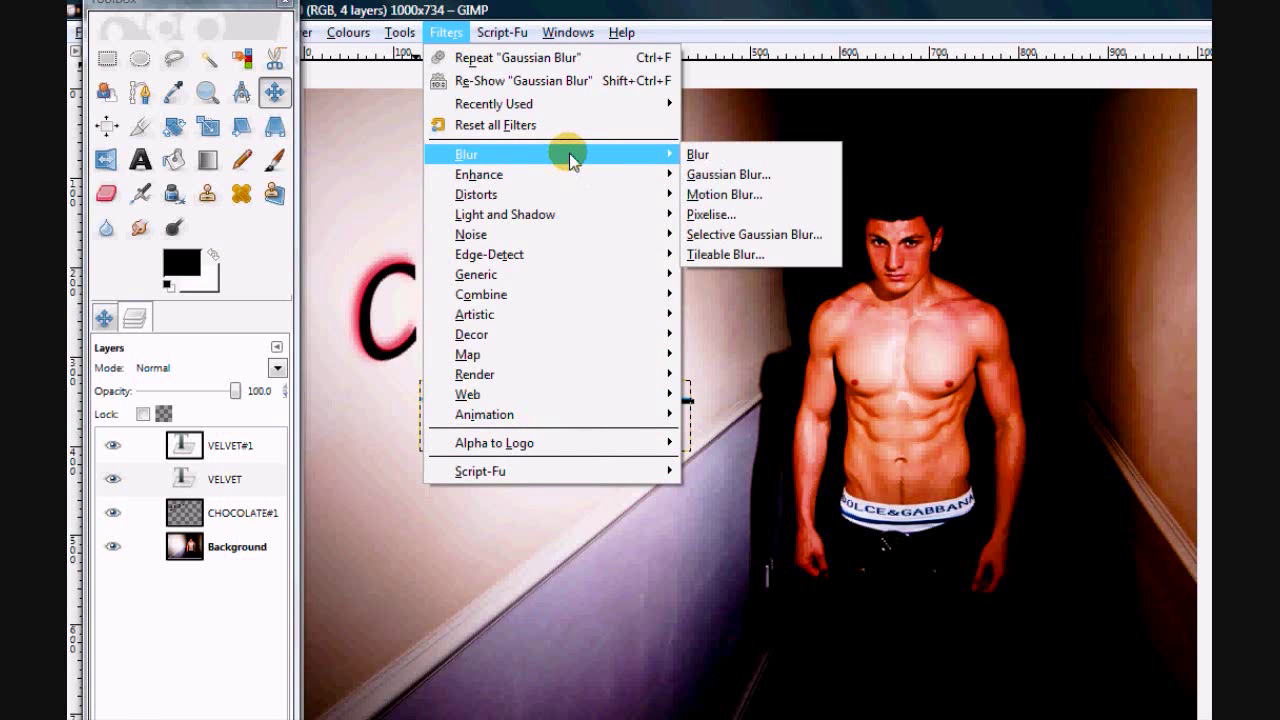
{"action": "left_click", "coordinate": [720, 176]}
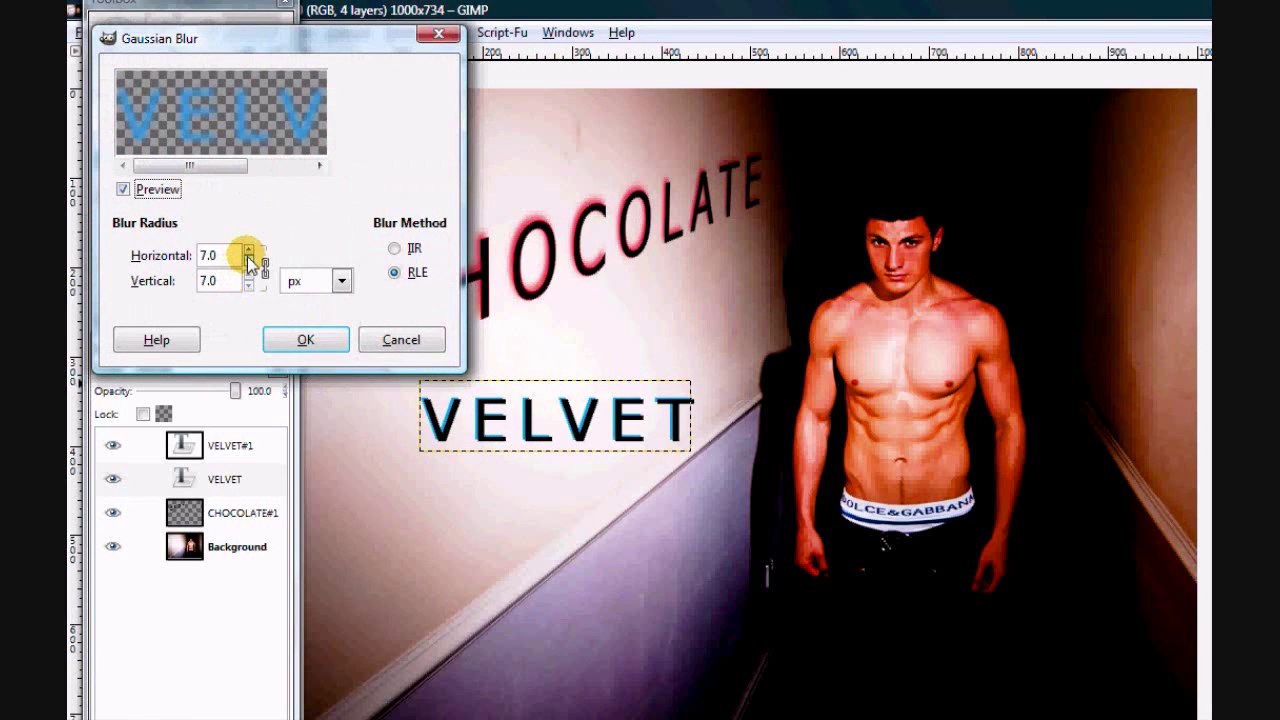
{"action": "left_click", "coordinate": [306, 339]}
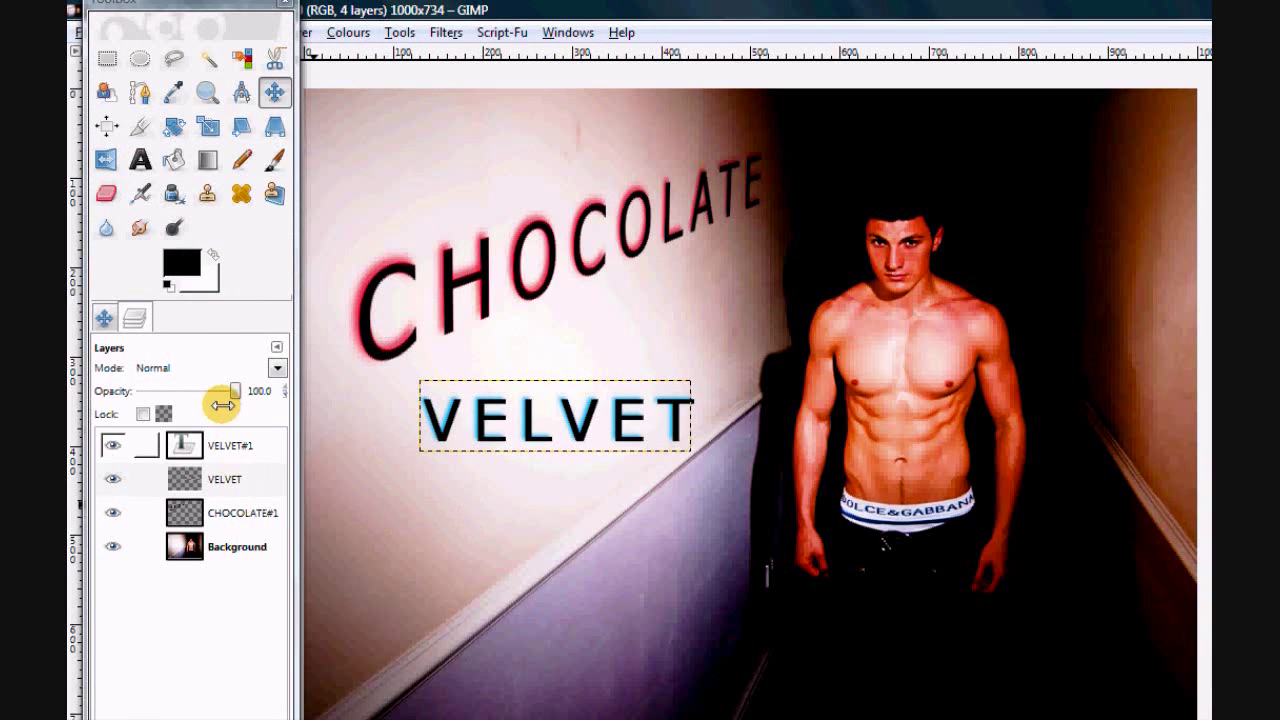
{"action": "left_click_drag", "start_coordinate": [238, 391], "coordinate": [217, 390]}
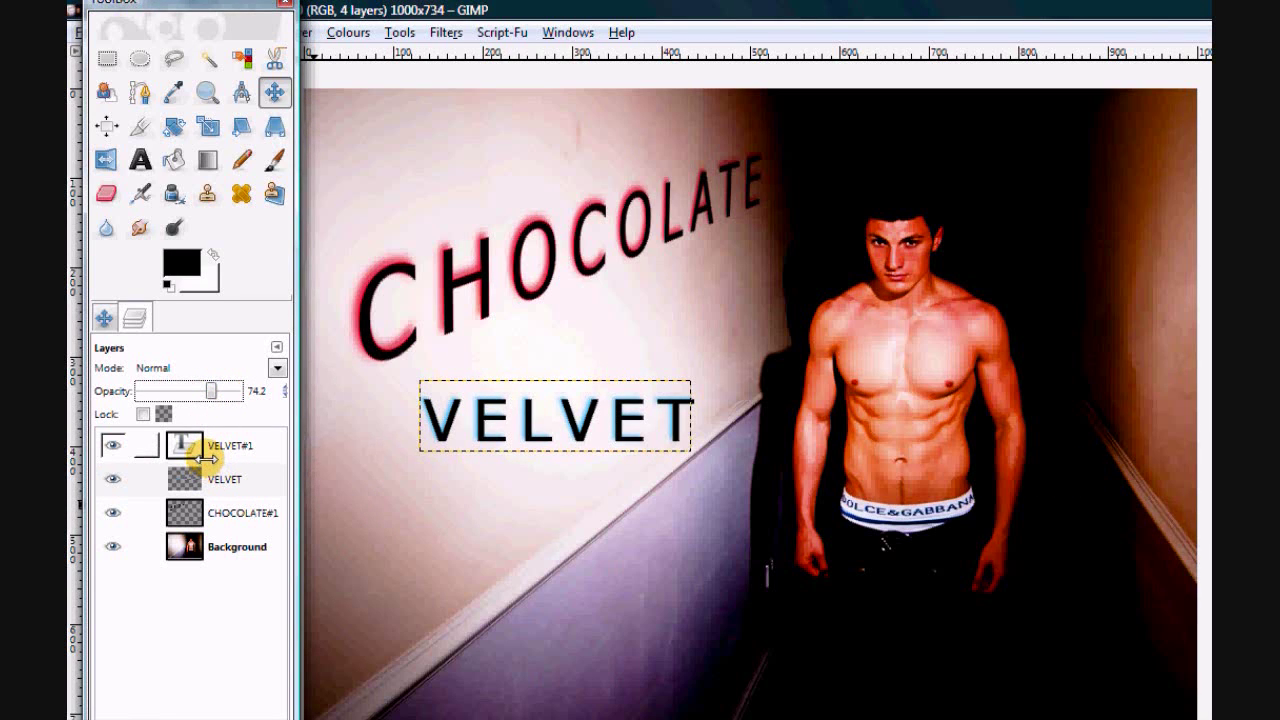
{"action": "left_click", "coordinate": [275, 126]}
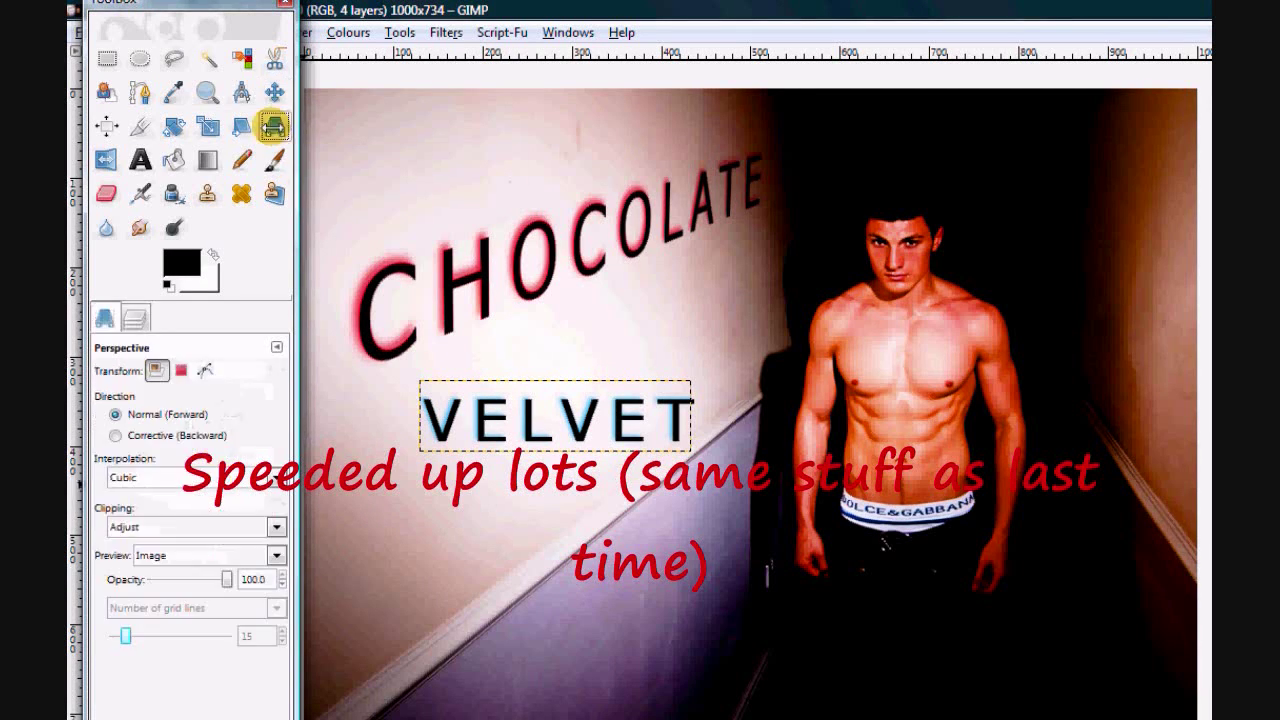
- Merge the black VELVET#1 copy down into the blue VELVET layer
{"action": "left_click", "coordinate": [480, 323]}
{"action": "left_click", "coordinate": [414, 220]}
{"action": "left_click", "coordinate": [218, 436]}
{"action": "right_click", "coordinate": [218, 436]}
{"action": "left_click", "coordinate": [260, 165]}
{"action": "left_click", "coordinate": [275, 126]}
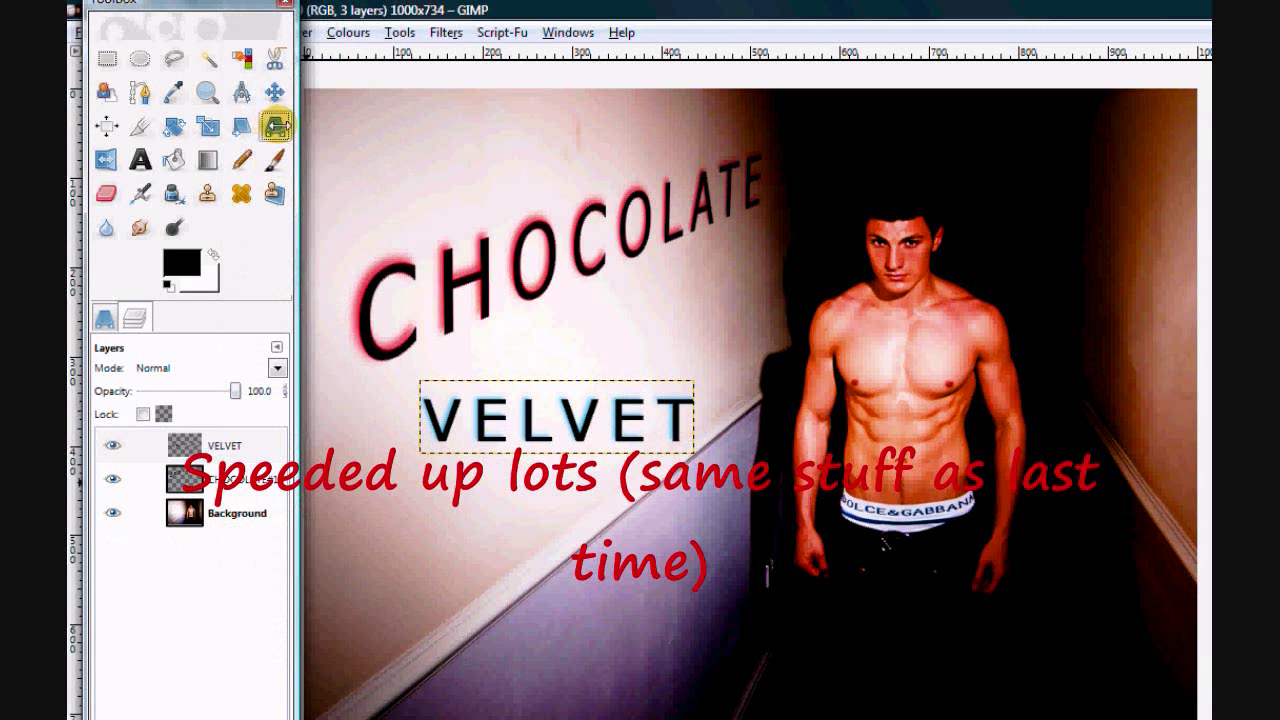
- Angle VELVET in perspective along the wall, then flatten the image into one layer
{"action": "left_click_drag", "start_coordinate": [692, 384], "coordinate": [735, 248]}
{"action": "left_click_drag", "start_coordinate": [692, 450], "coordinate": [757, 260]}
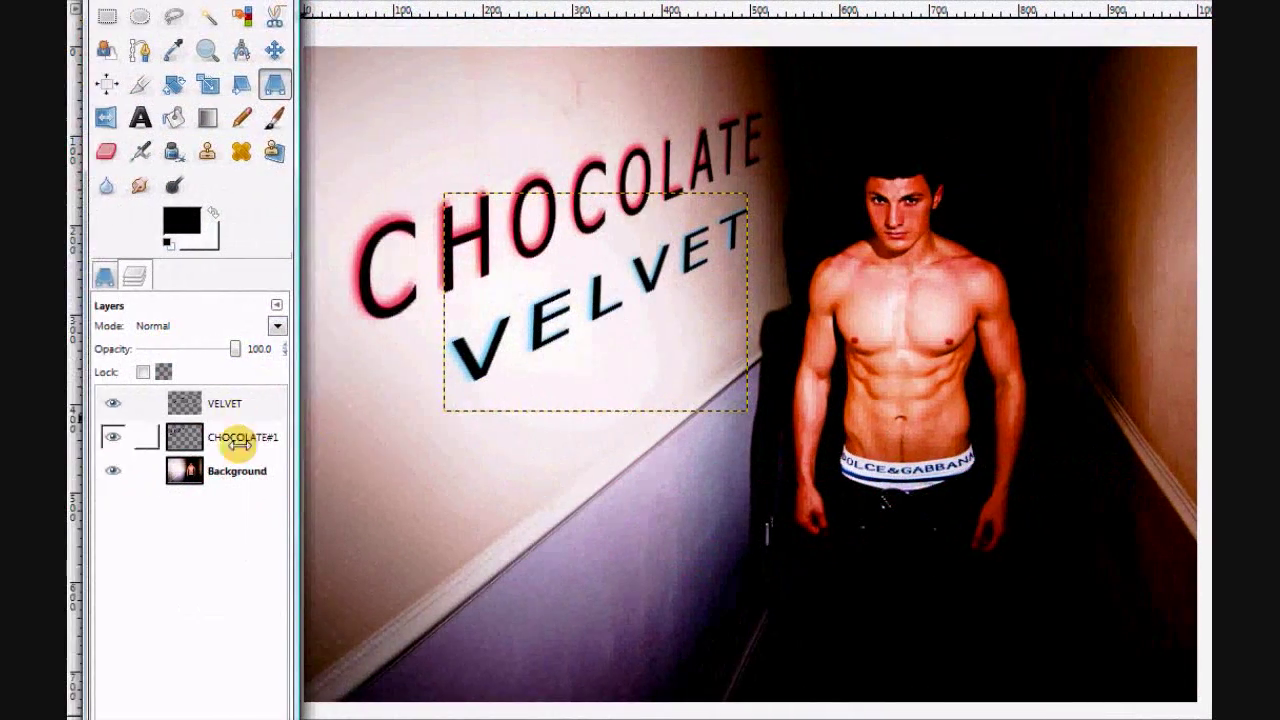
{"action": "right_click", "coordinate": [201, 434]}
{"action": "left_click", "coordinate": [244, 500]}
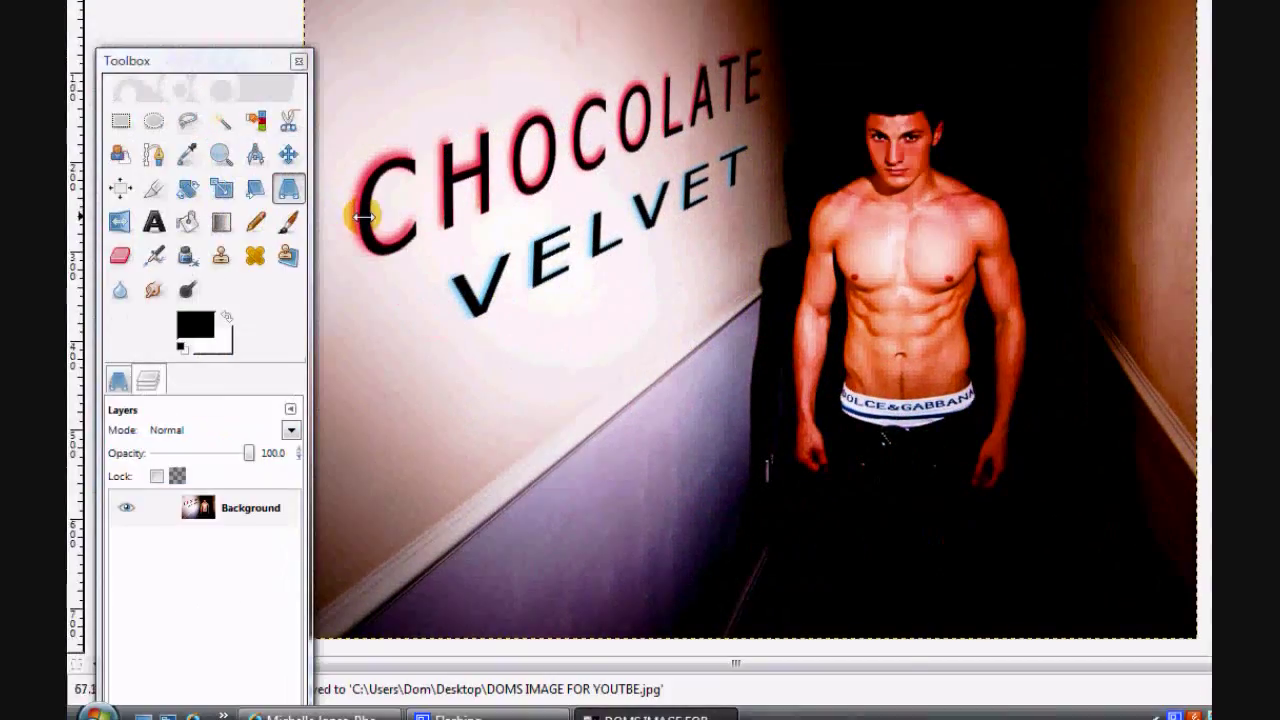